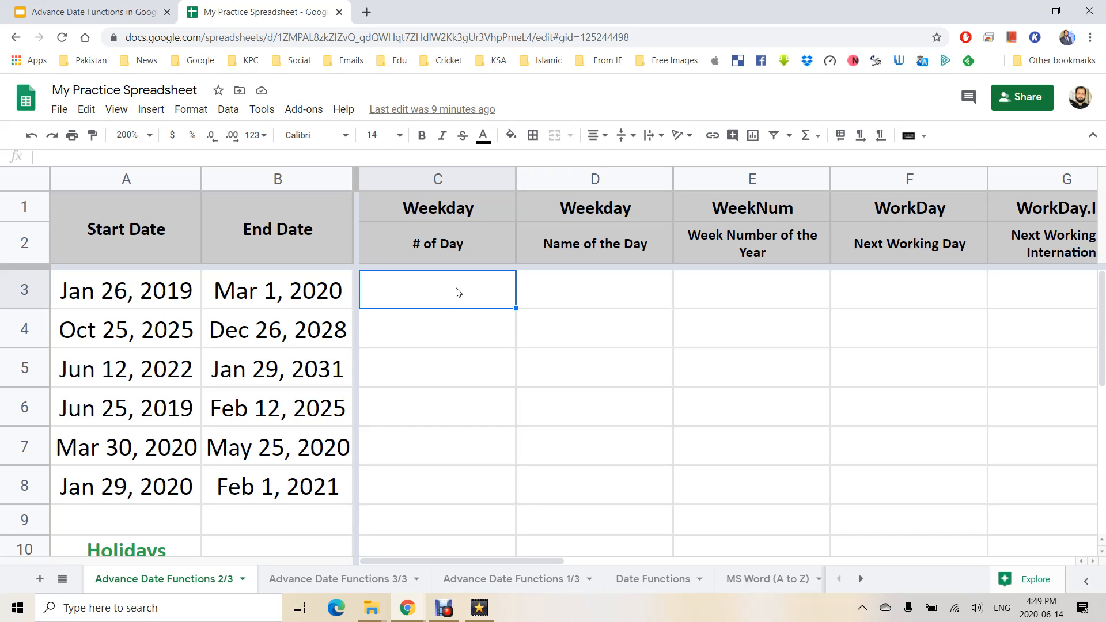
Enter =WEEKDAY(A3) in C3 and check A3's start date in its calendar.
text(=)
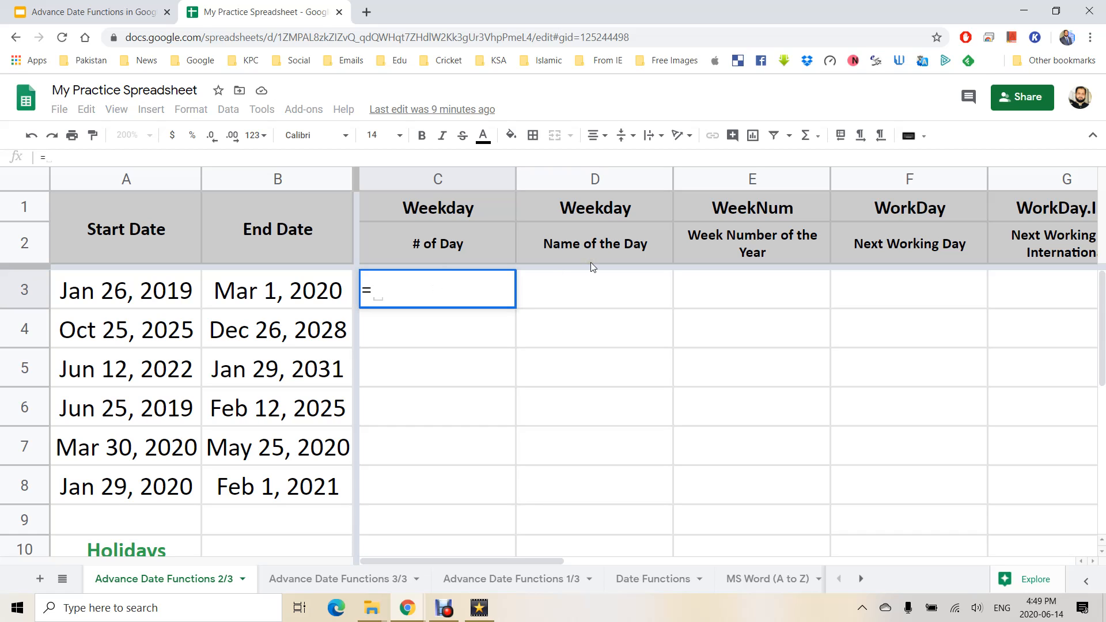
text(week)
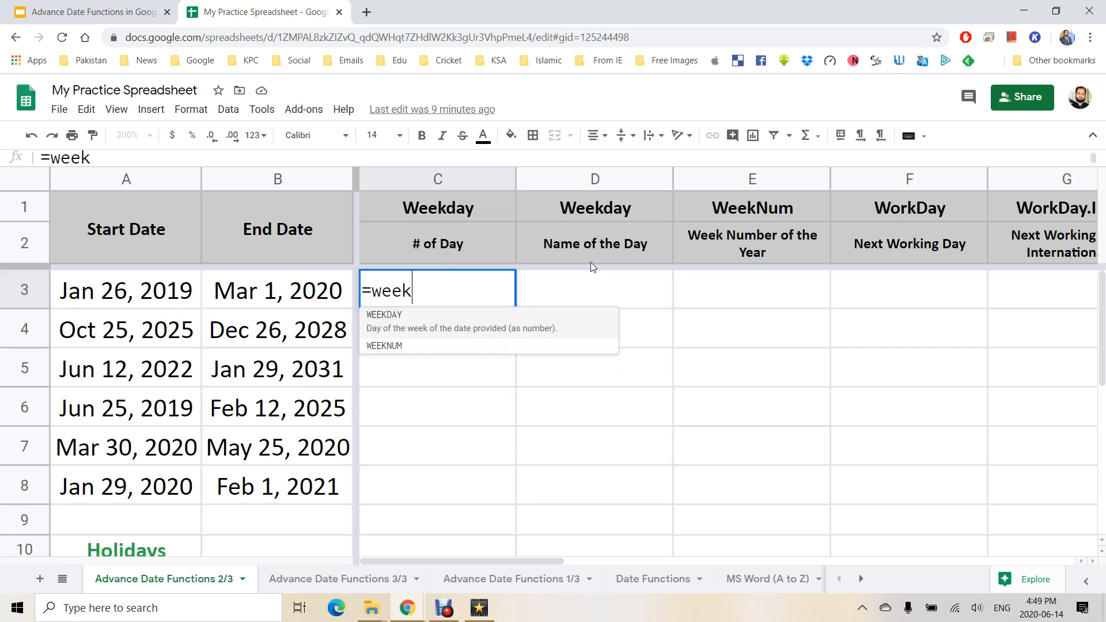
key(Tab)
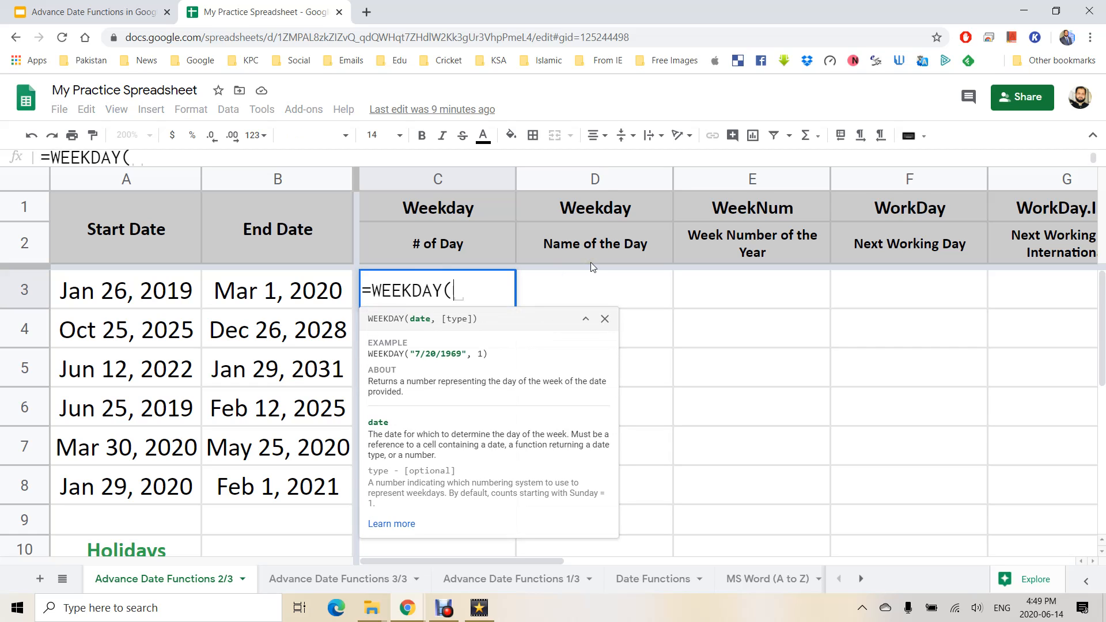
click(171, 304)
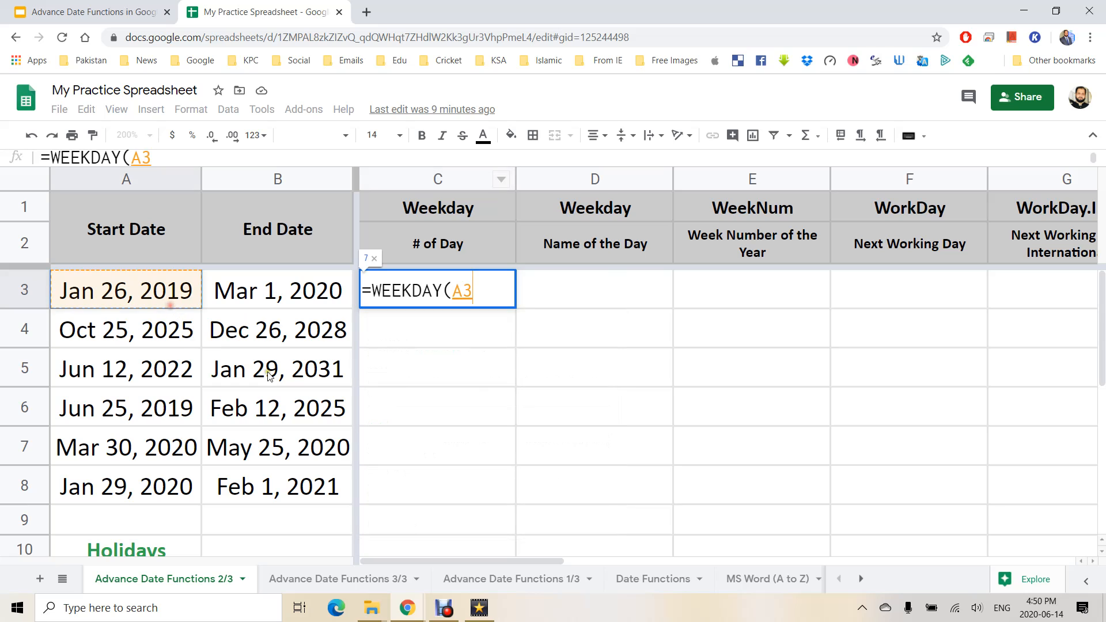
key(Return)
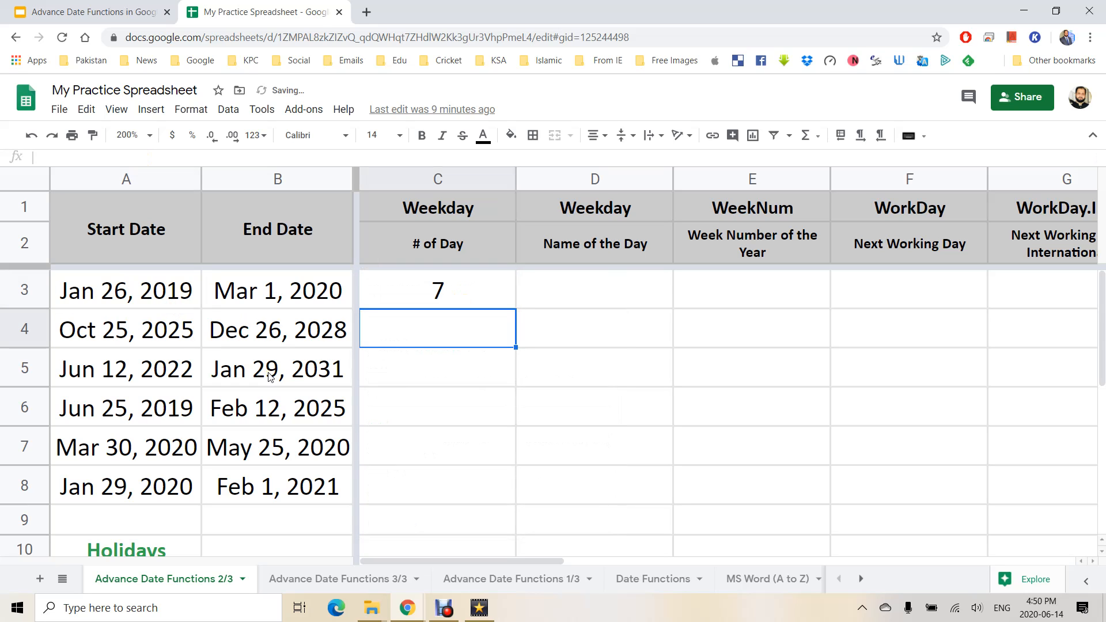
click(395, 290)
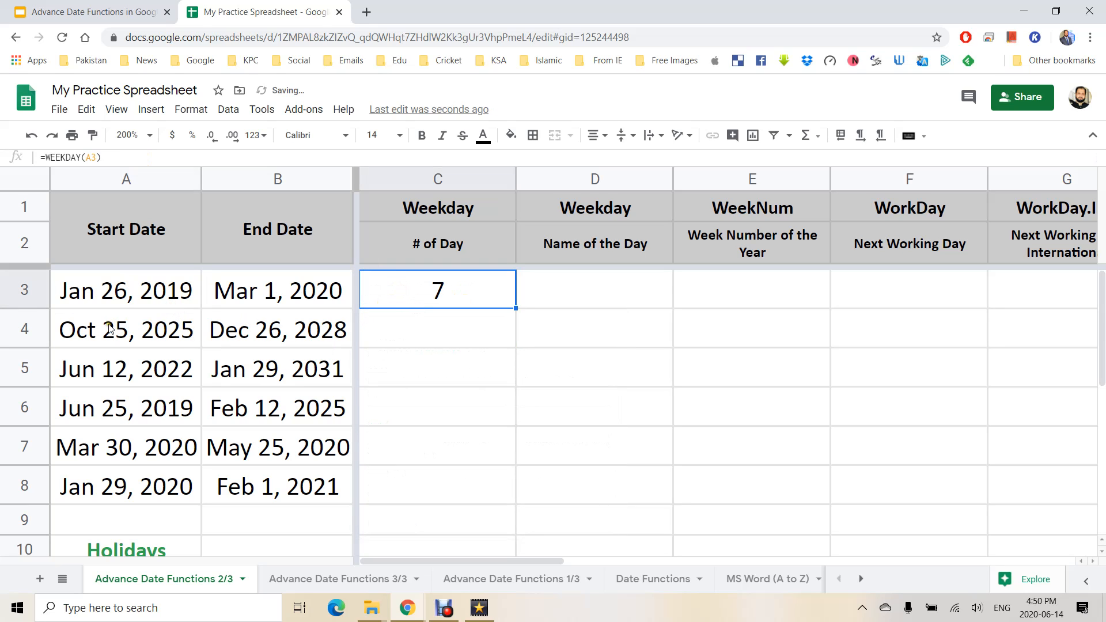
double_click(147, 293)
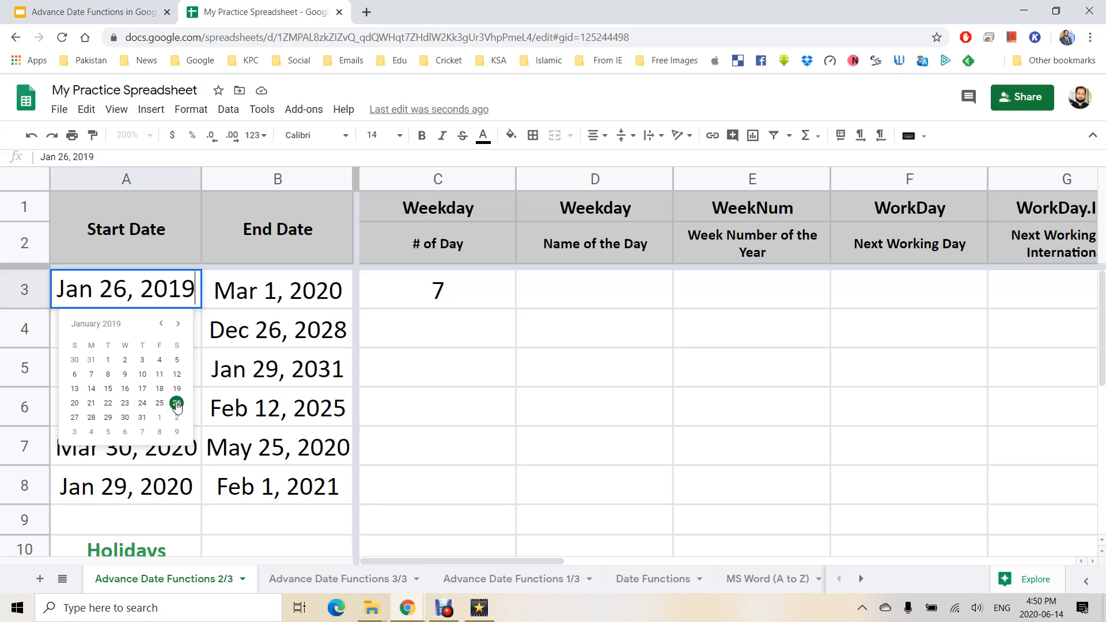
click(437, 290)
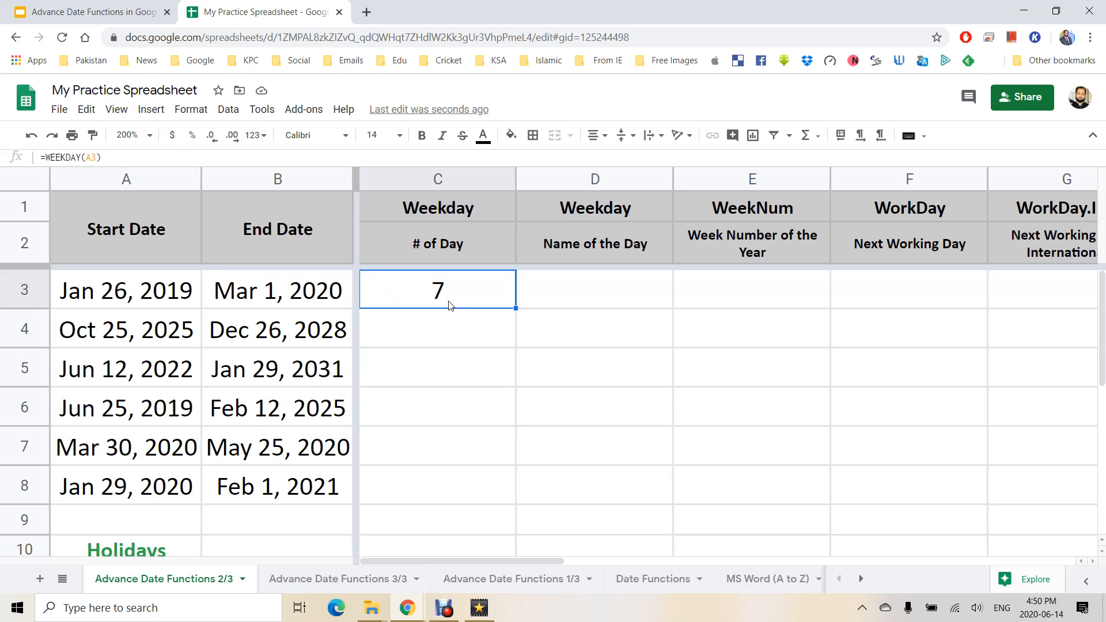
Add numbering type 1 to C3's WEEKDAY formula, then retype the type as 2.
double_click(449, 297)
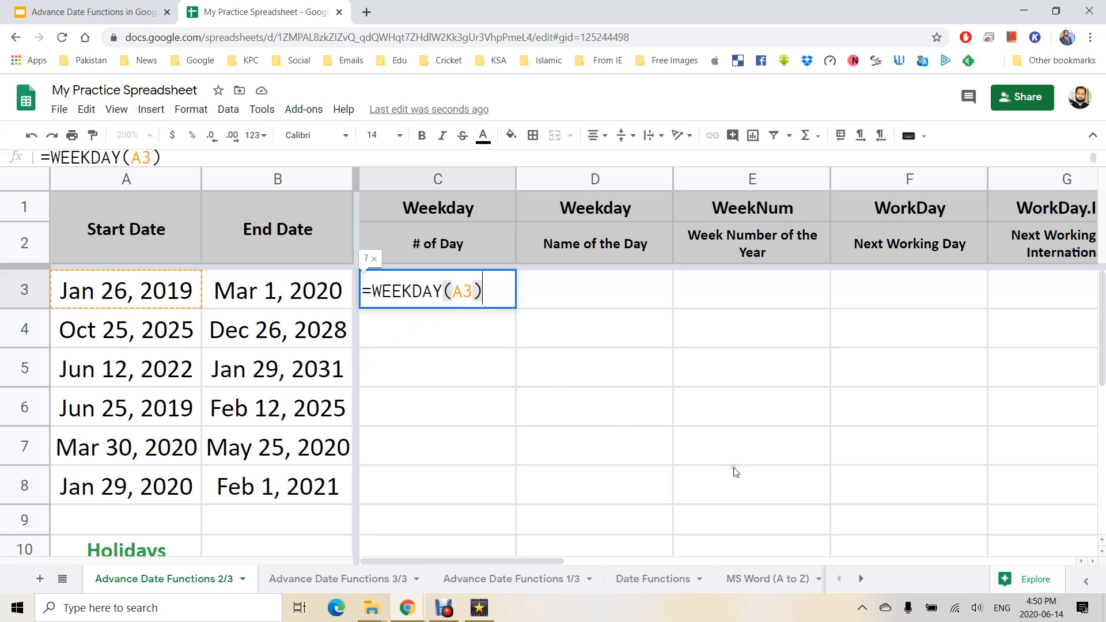
key(BackSpace)
text(,1)
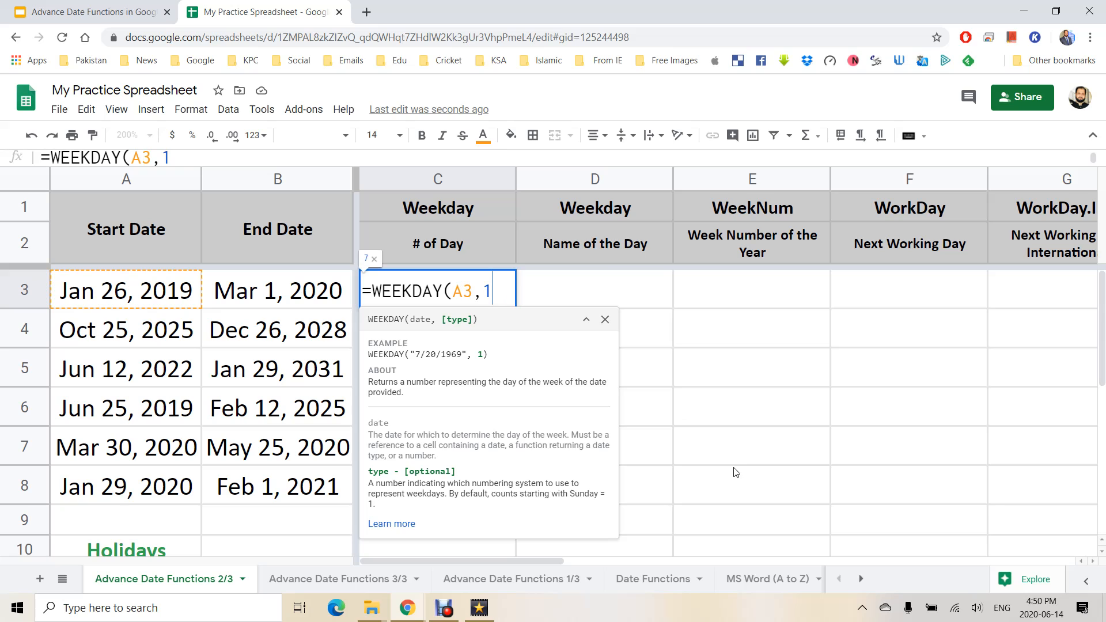
key(Return)
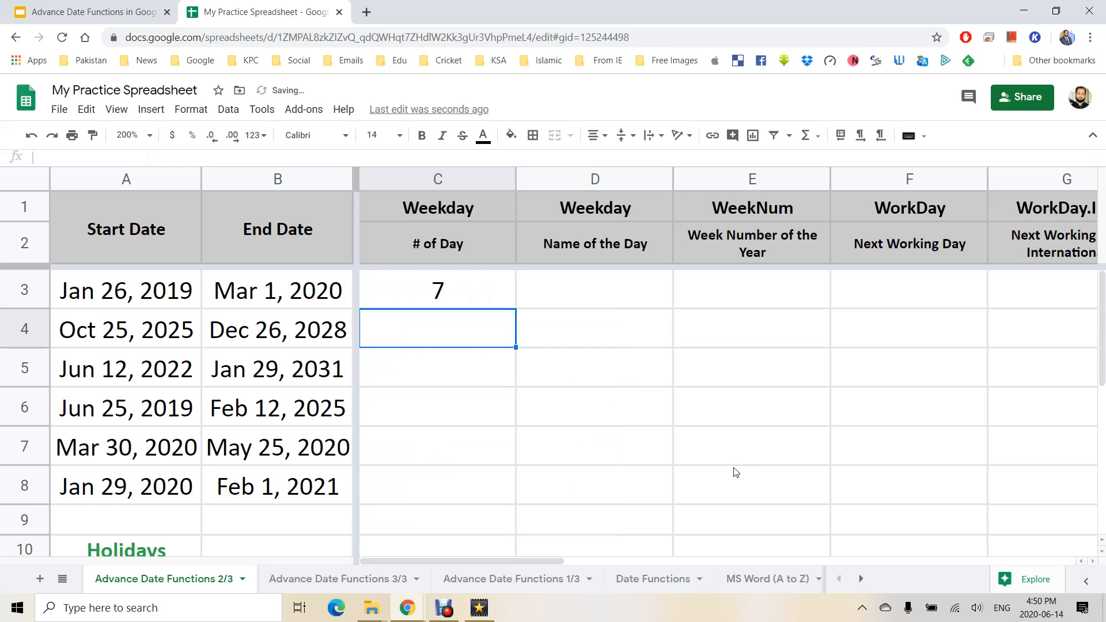
key(Up)
key(F2)
key(Left)
key(shift+Left)
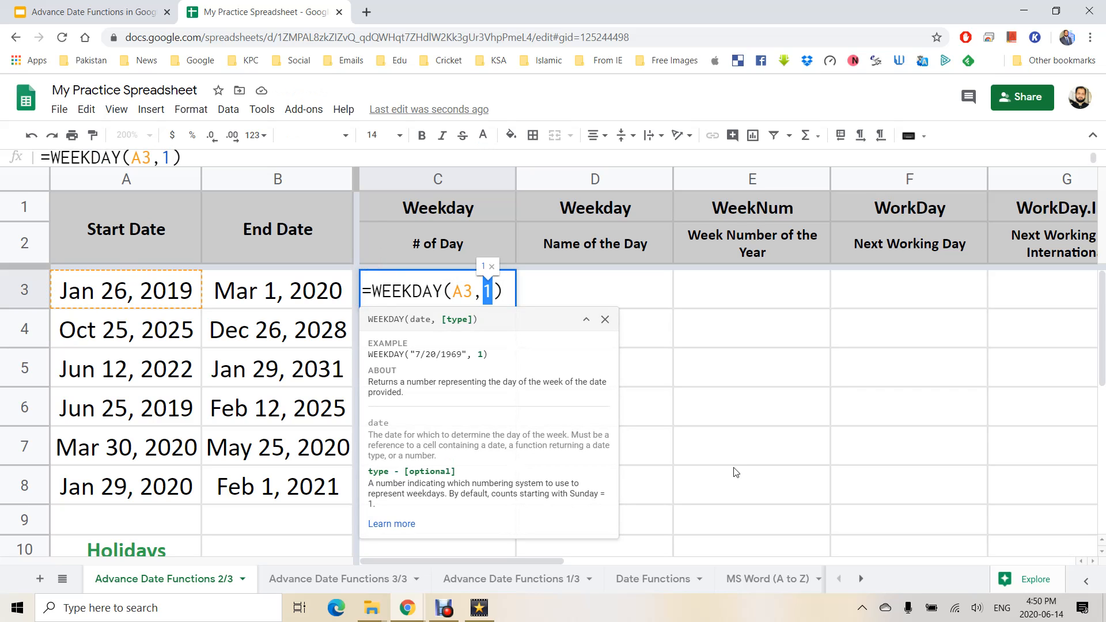
text(2)
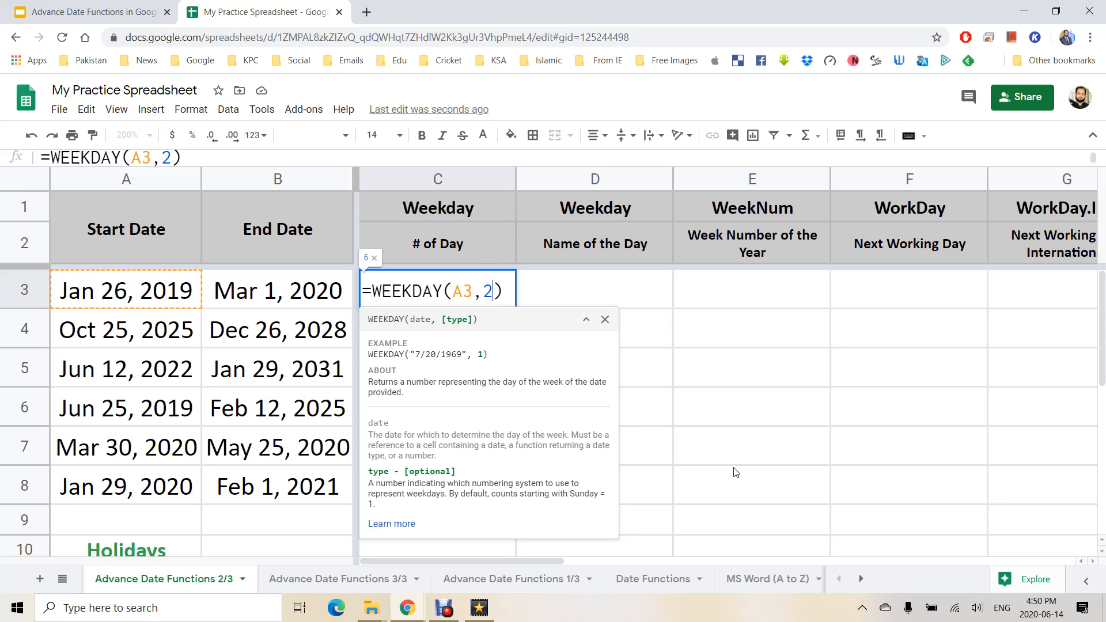
Commit type 2 in C3, then try type 0 and cancel that edit.
key(Return)
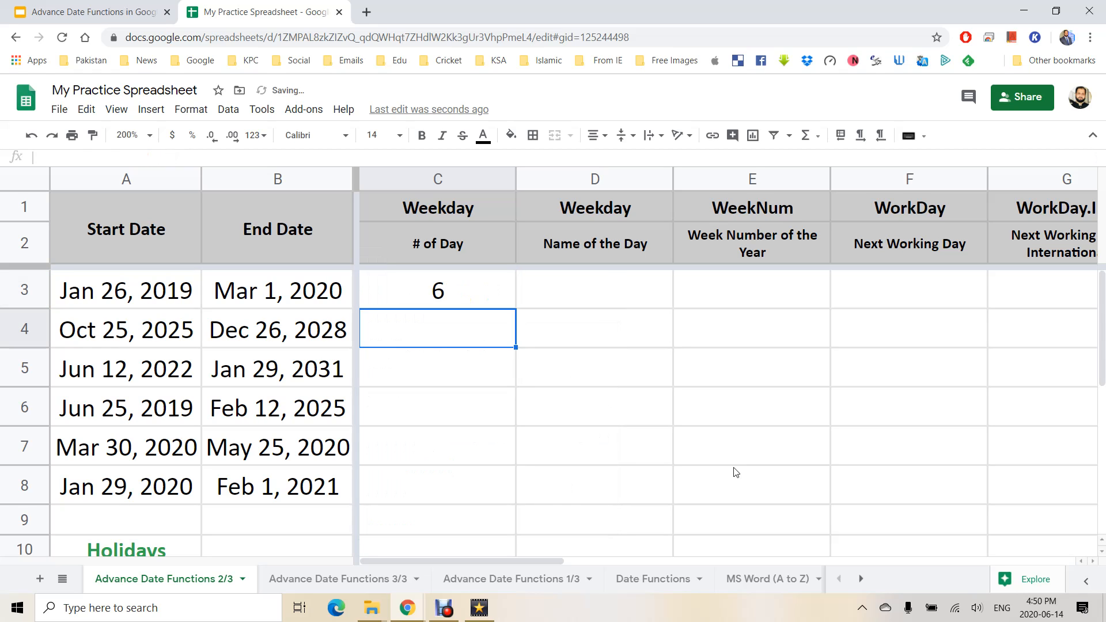
key(Up)
key(F2)
key(Left)
key(shift+Left)
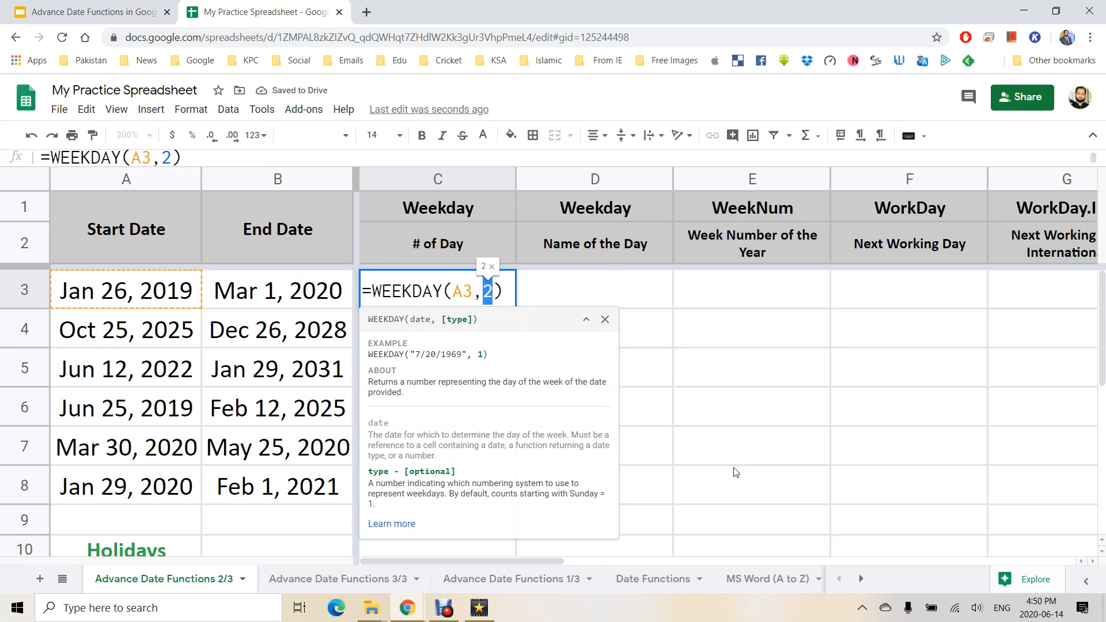
text(0)
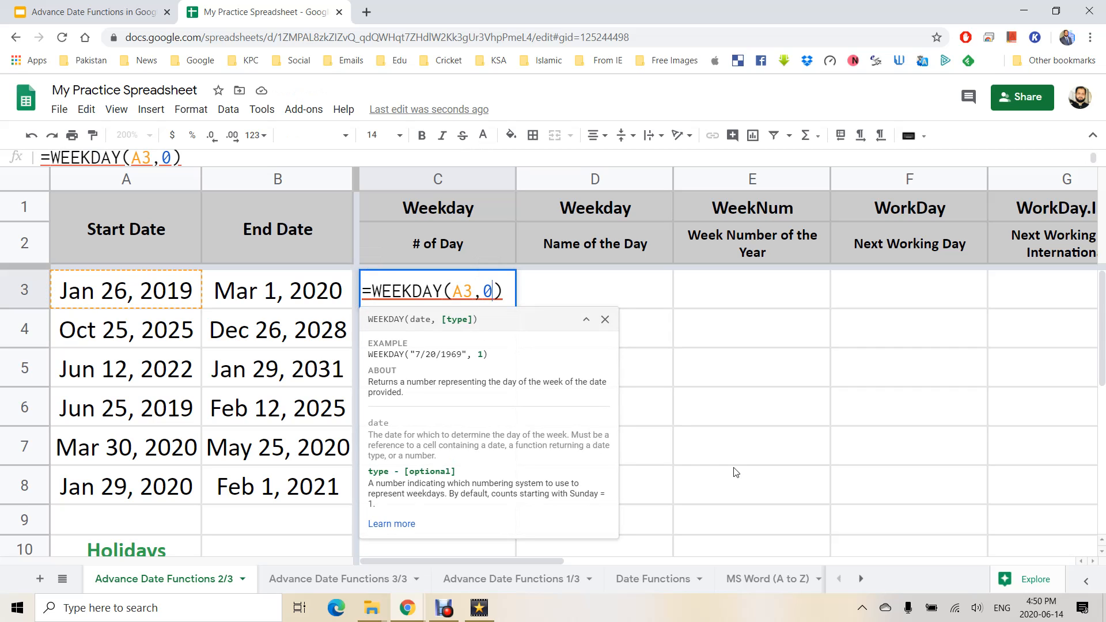
key(Escape)
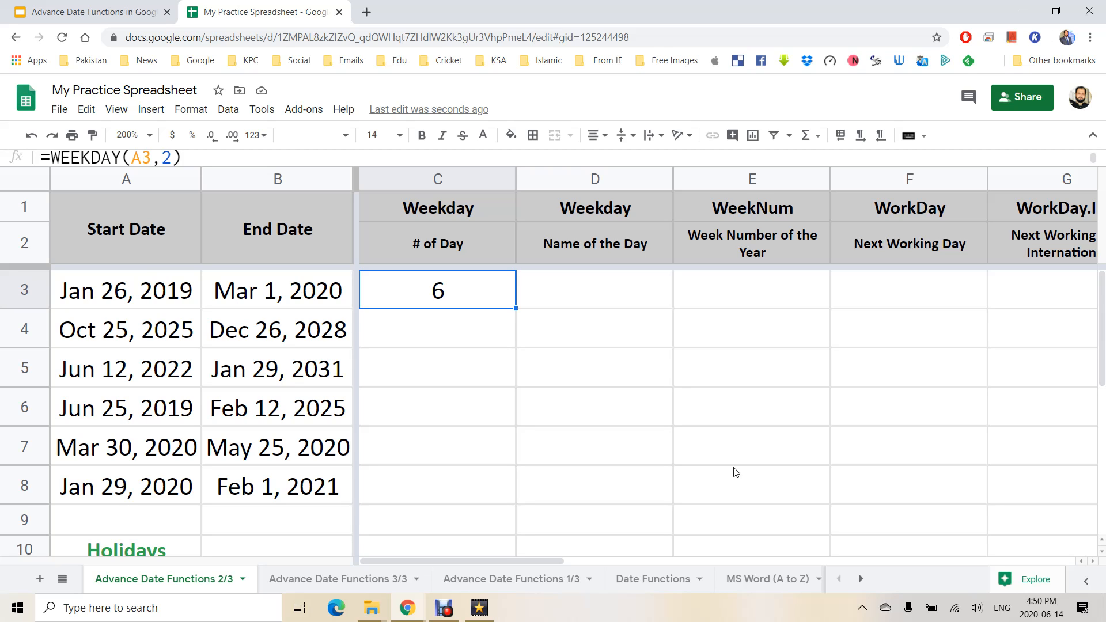
Change C3's formula to =WEEKDAY(A3,3), returning 5, and review it.
key(Return)
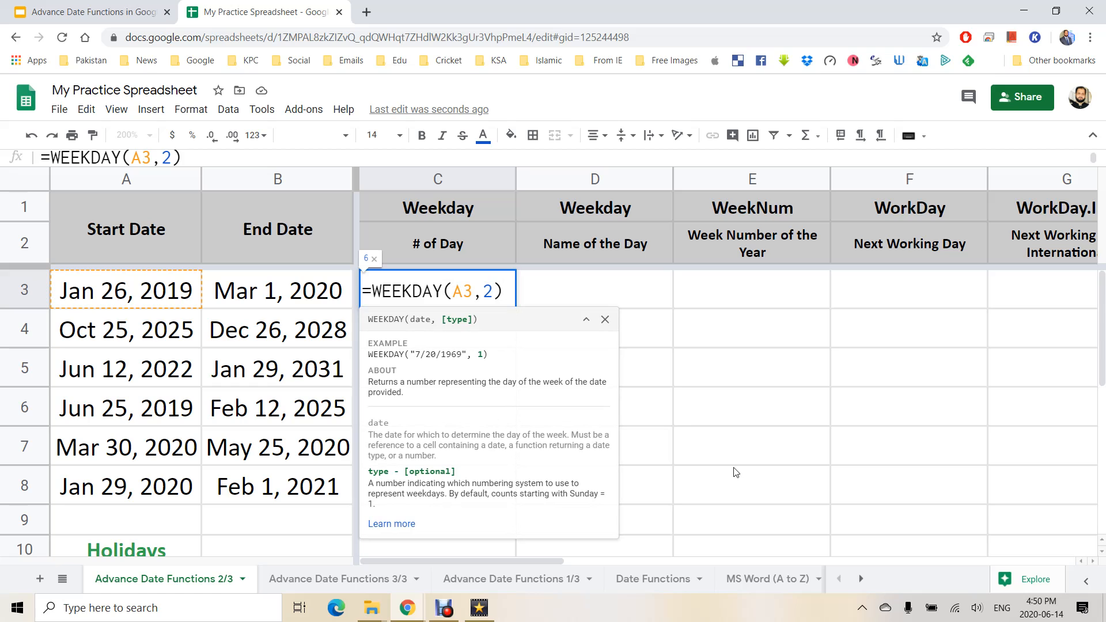
key(shift+Left)
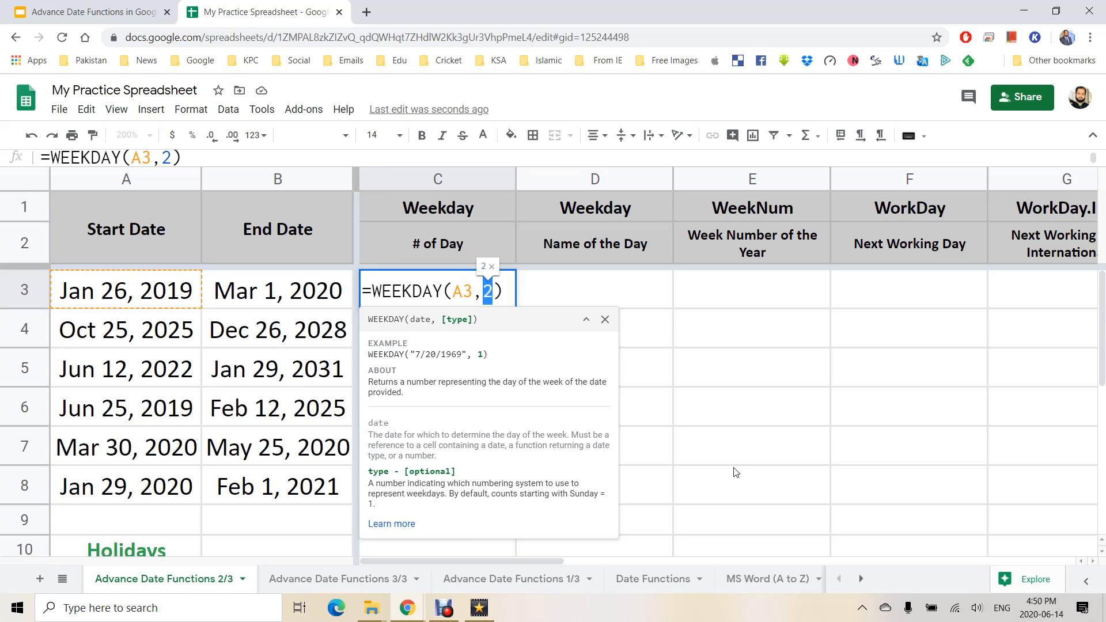
text(3)
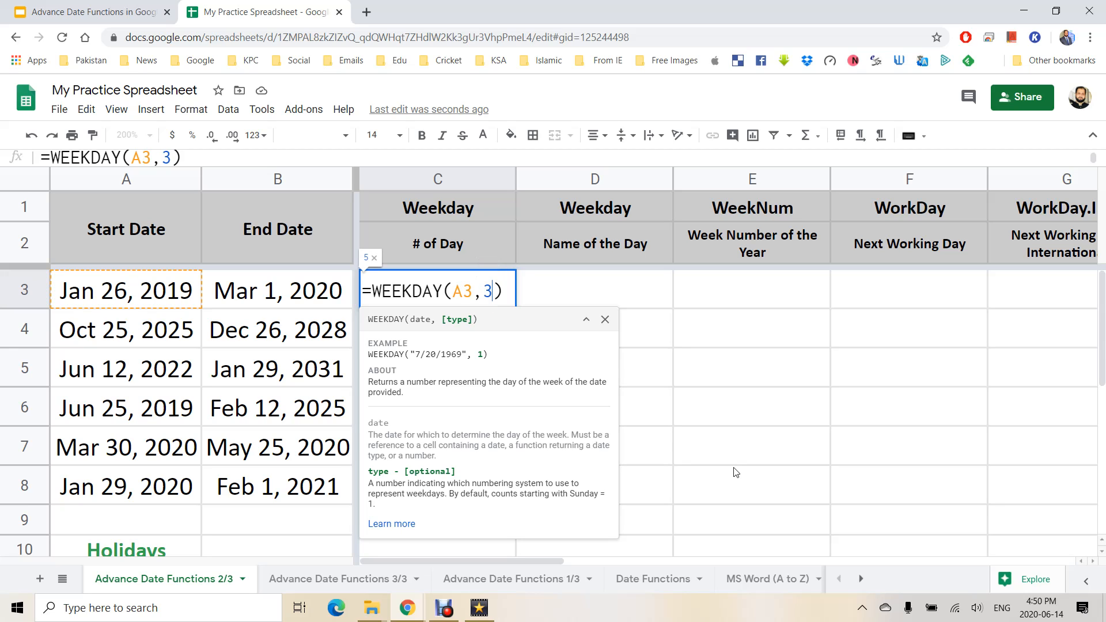
key(Return)
key(Up)
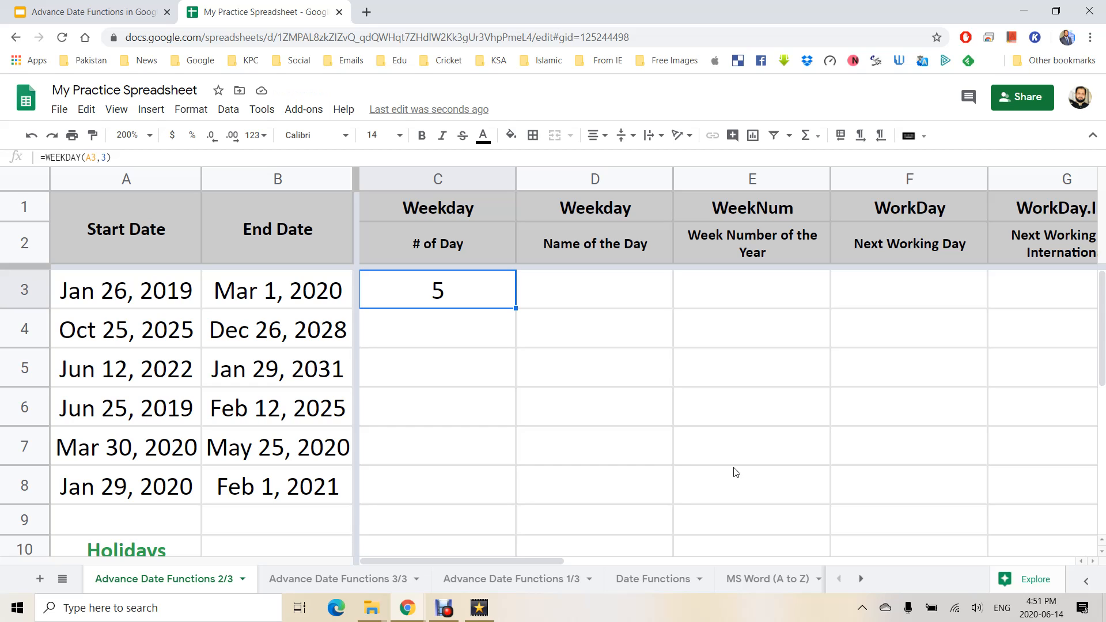
key(F2)
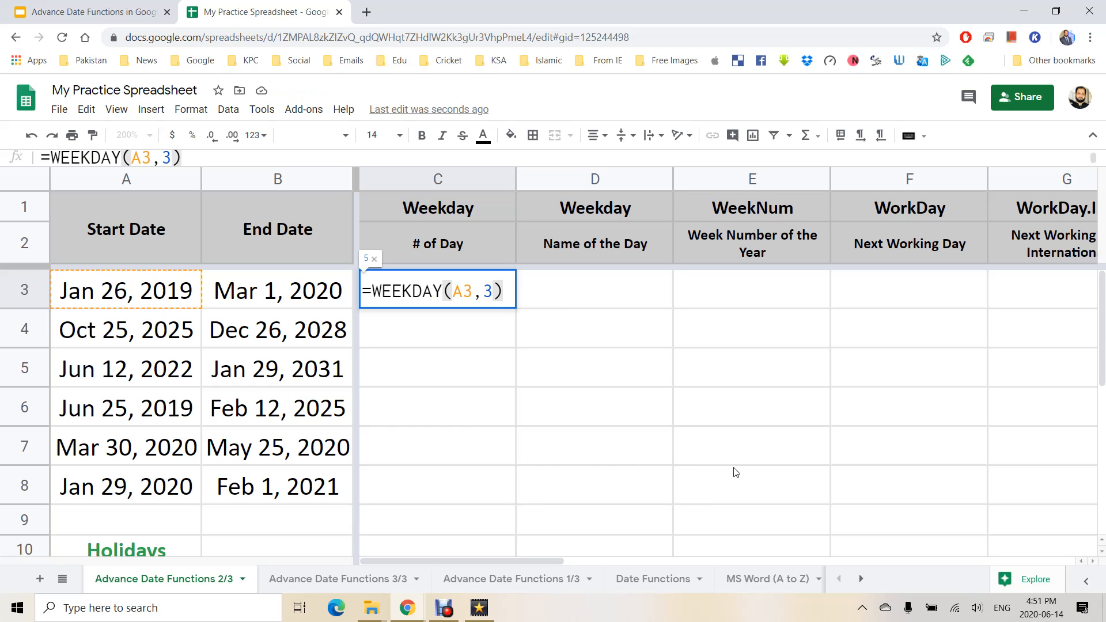
key(Escape)
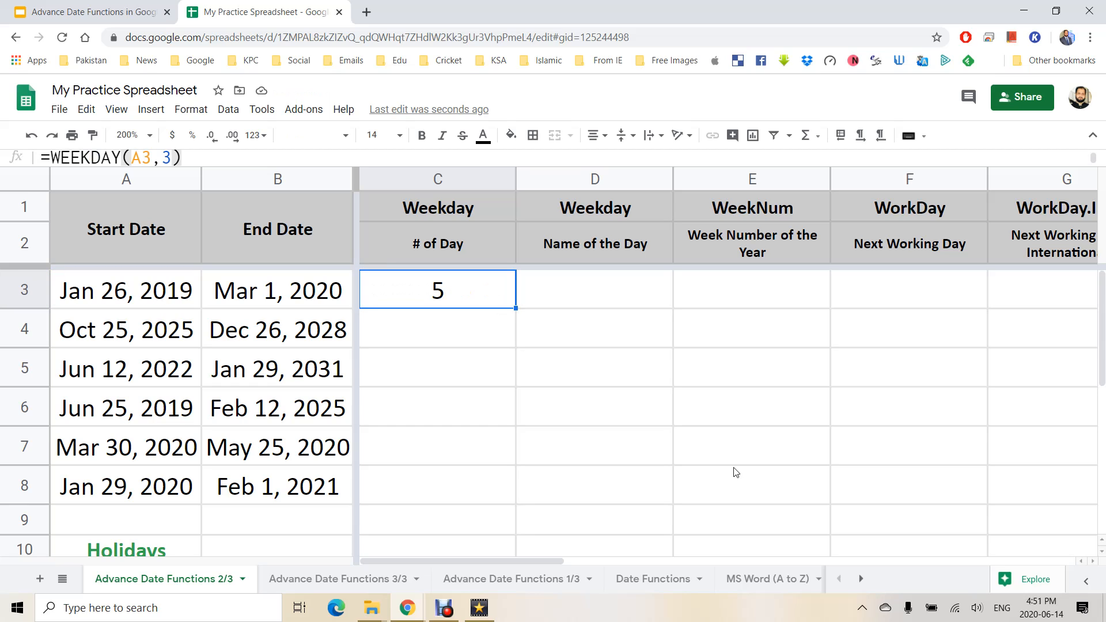
Change C3's WEEKDAY numbering type from 3 back to 1.
click(458, 297)
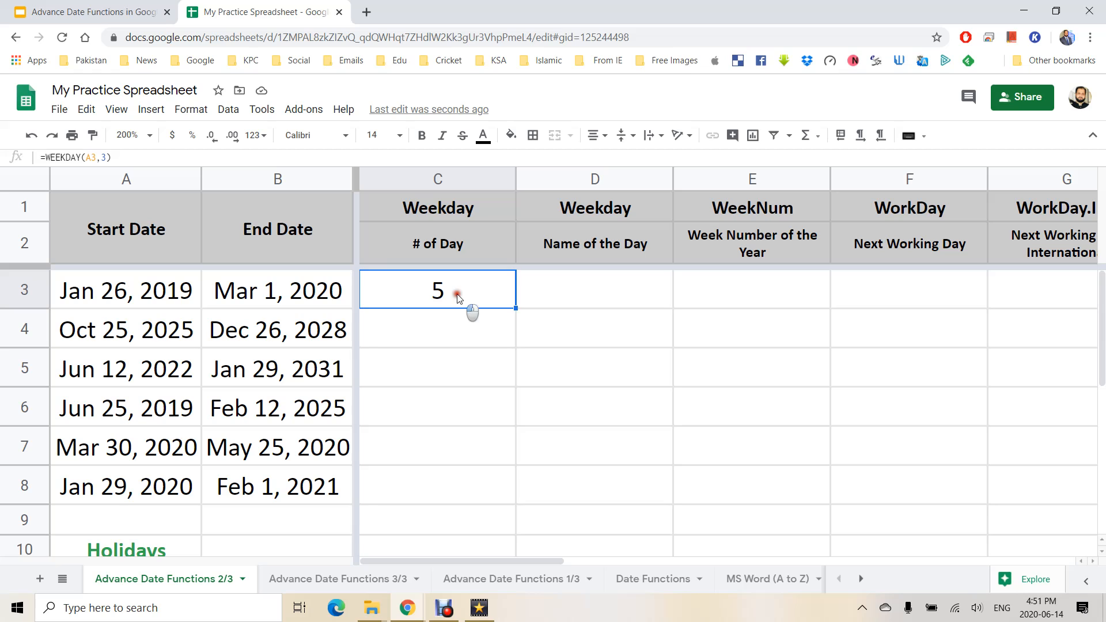
double_click(458, 297)
double_click(488, 292)
text(1)
key(Return)
Fill the WEEKDAY formula down C3:C8, giving 7, 7, 1, 3, 2, 4.
click(453, 283)
mouse_move(532, 480)
mouse_down()
mouse_move(524, 494)
mouse_move(511, 477)
mouse_up()
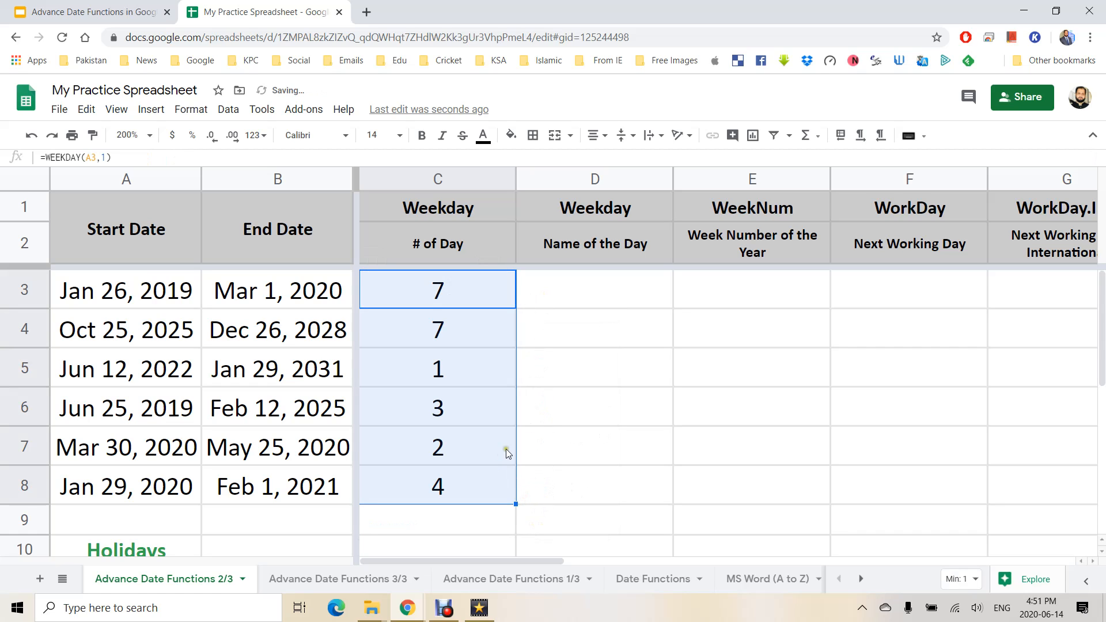
click(603, 285)
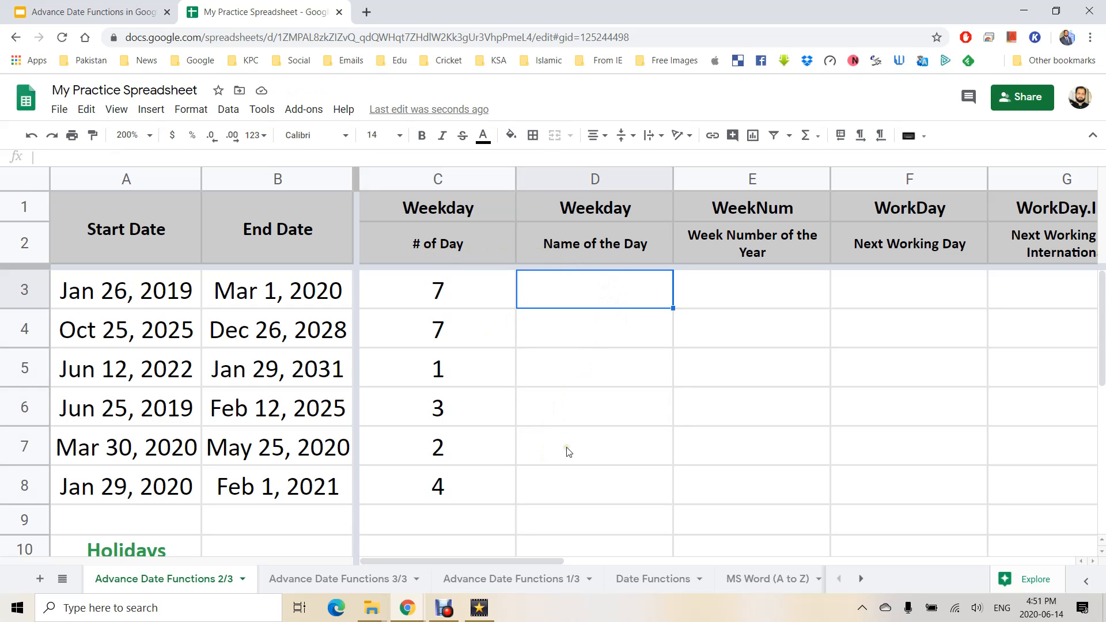
click(582, 284)
Enter =WEEKDAY(A3) in D3 and fill it down to D8.
text(=)
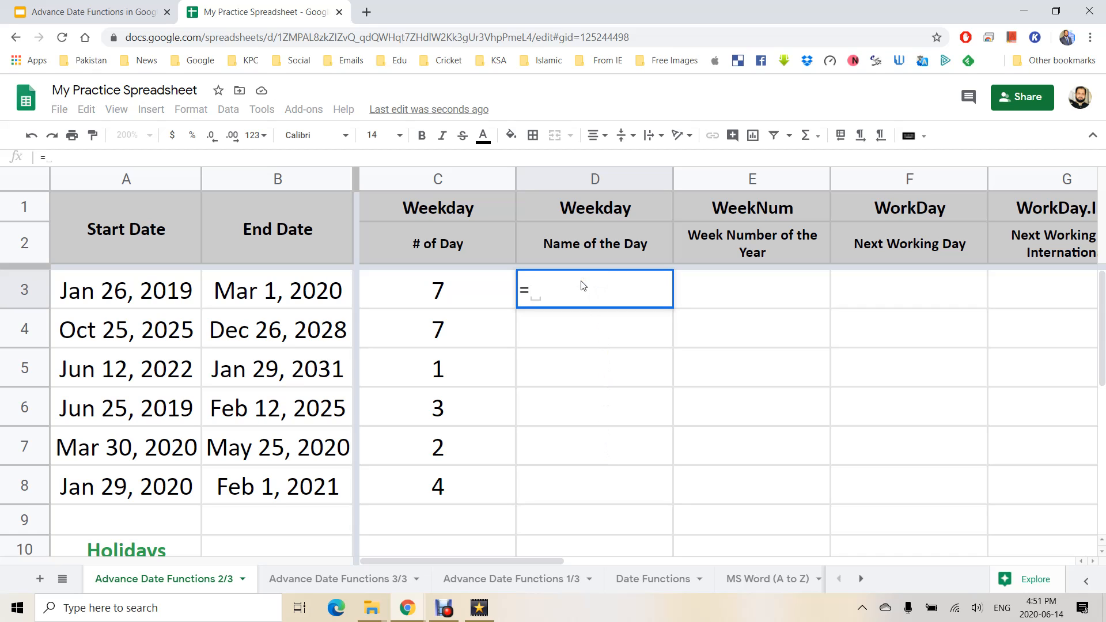
text(wee)
key(Tab)
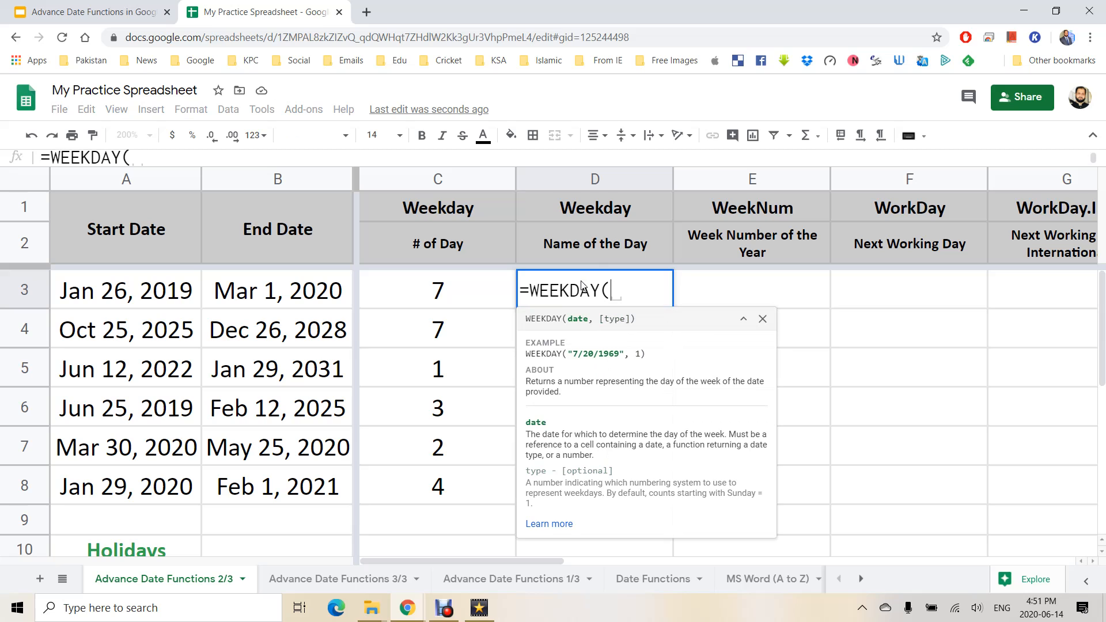
click(173, 297)
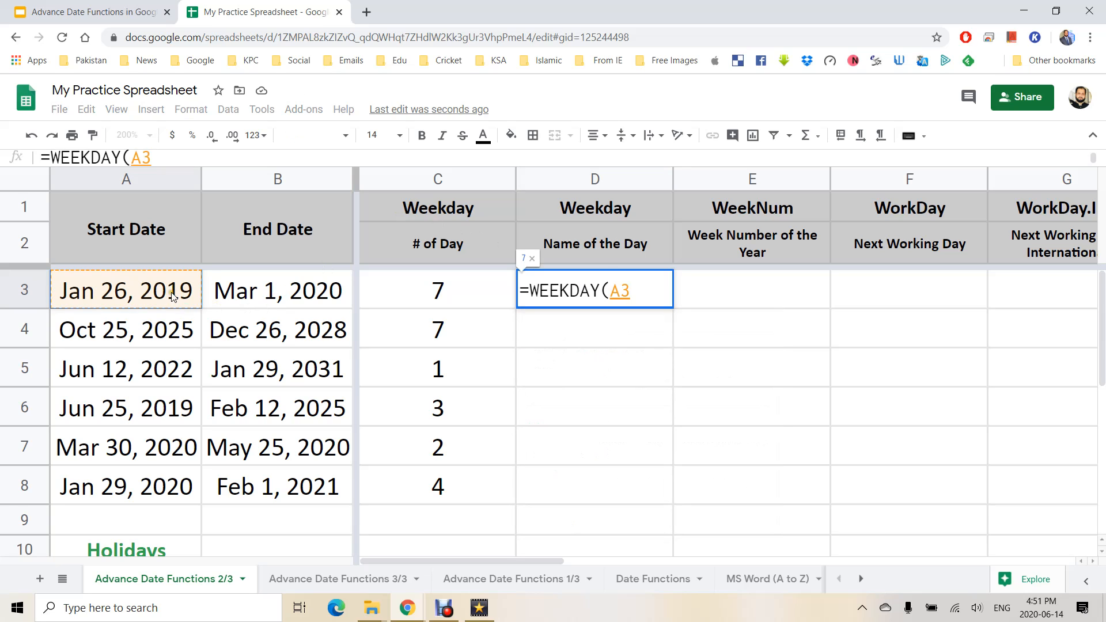
key(Return)
click(628, 291)
drag(672, 308, 662, 488)
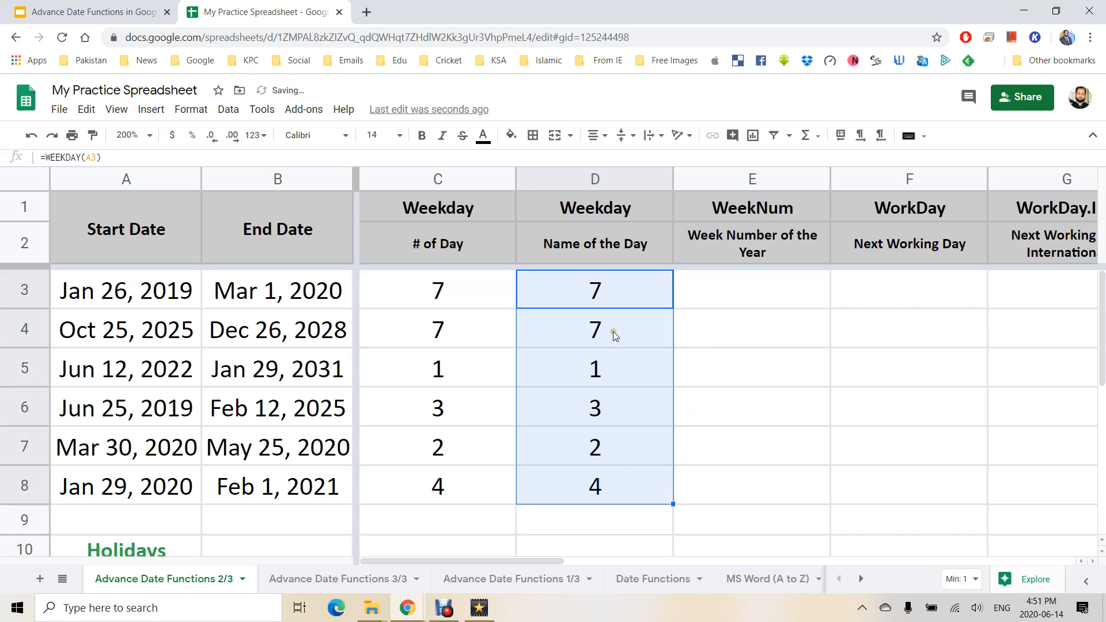
click(259, 137)
Apply a custom Day (Tuesday) format to D3:D8 so full weekday names show.
mouse_move(364, 583)
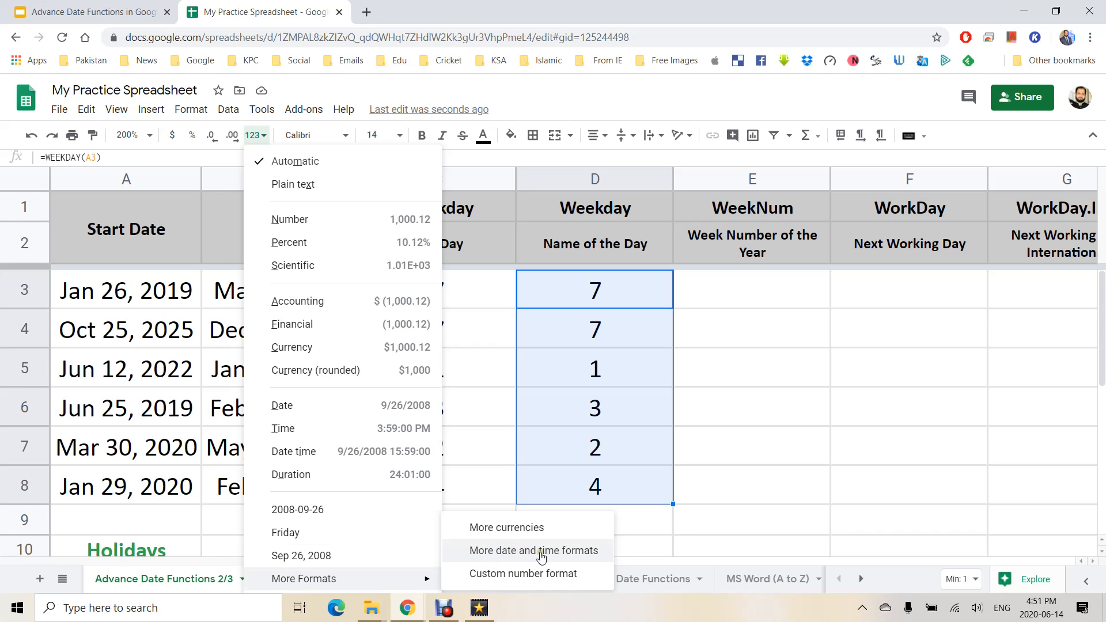
click(593, 554)
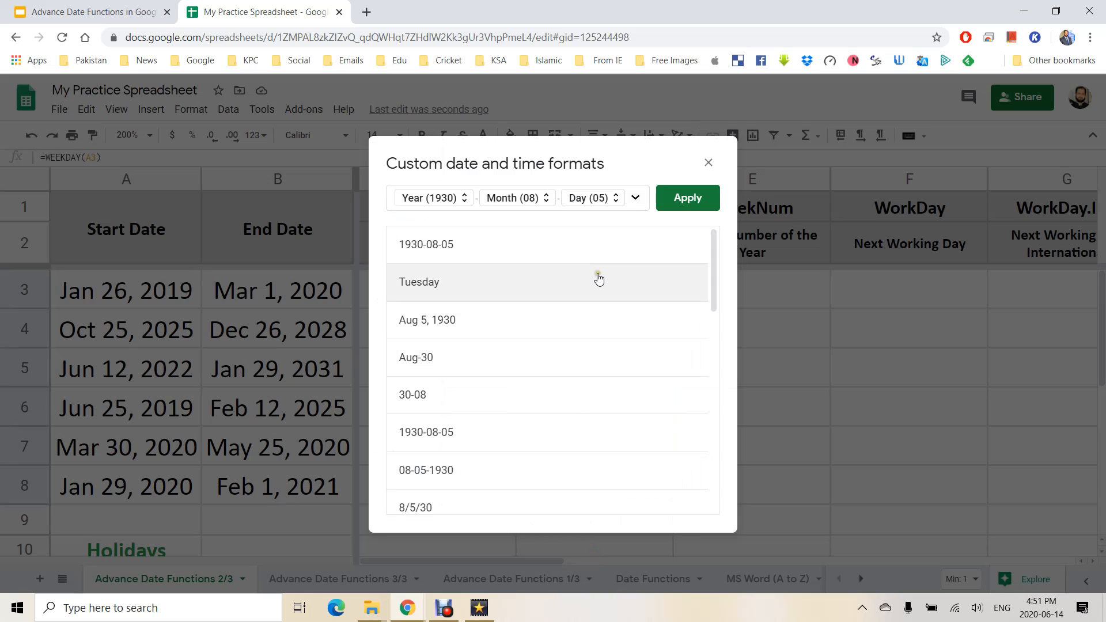
click(629, 198)
key(BackSpace)
key(BackSpace)
key(BackSpace)
key(BackSpace)
key(BackSpace)
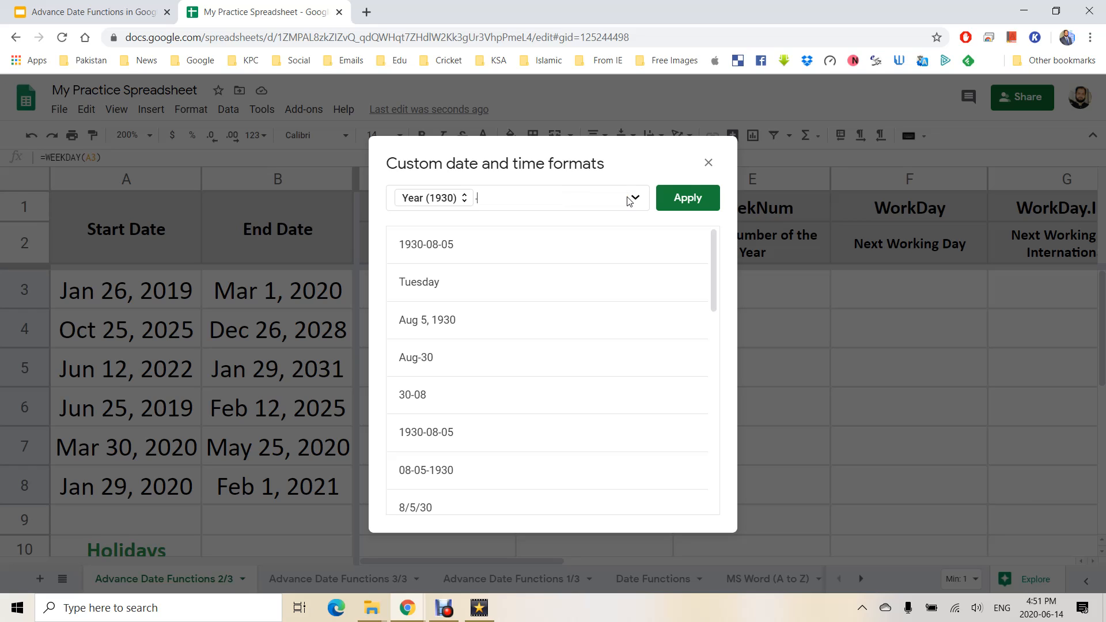
click(636, 198)
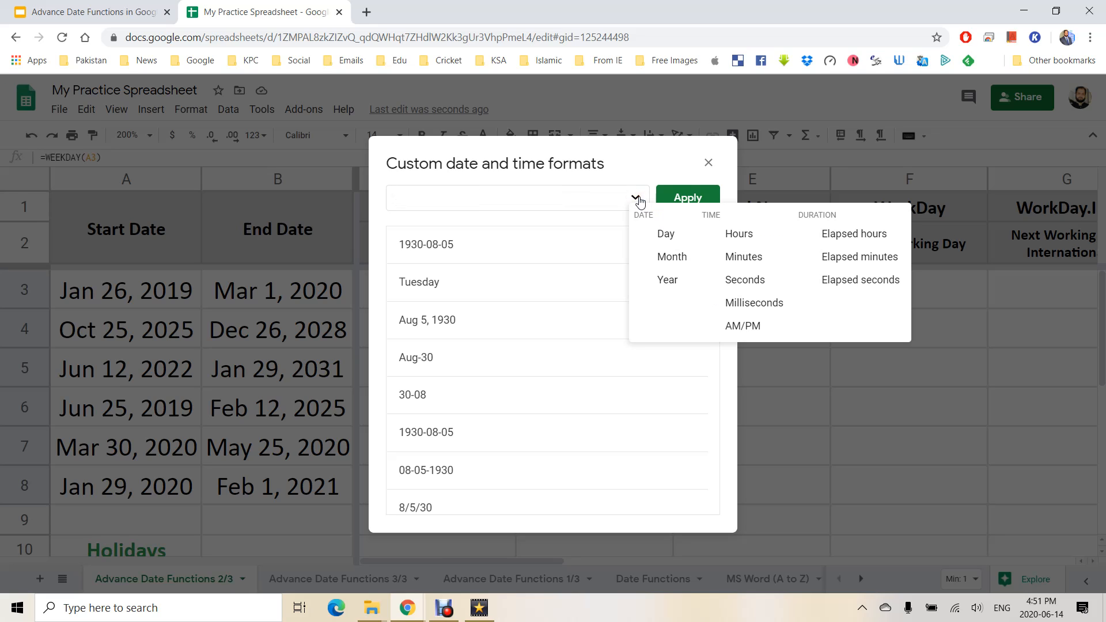
click(672, 239)
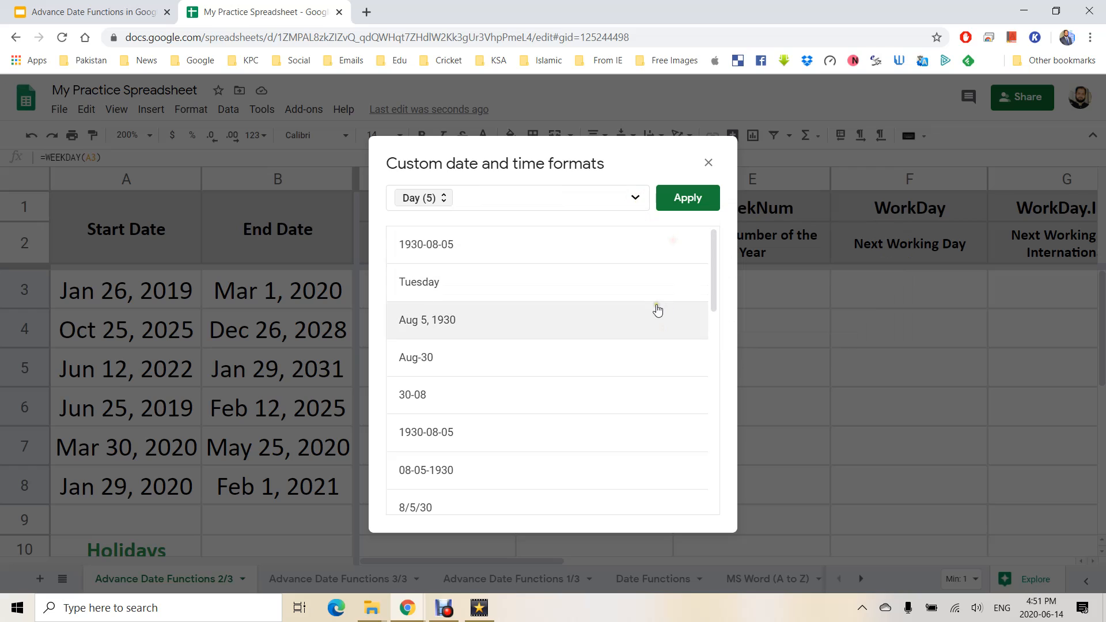
click(438, 200)
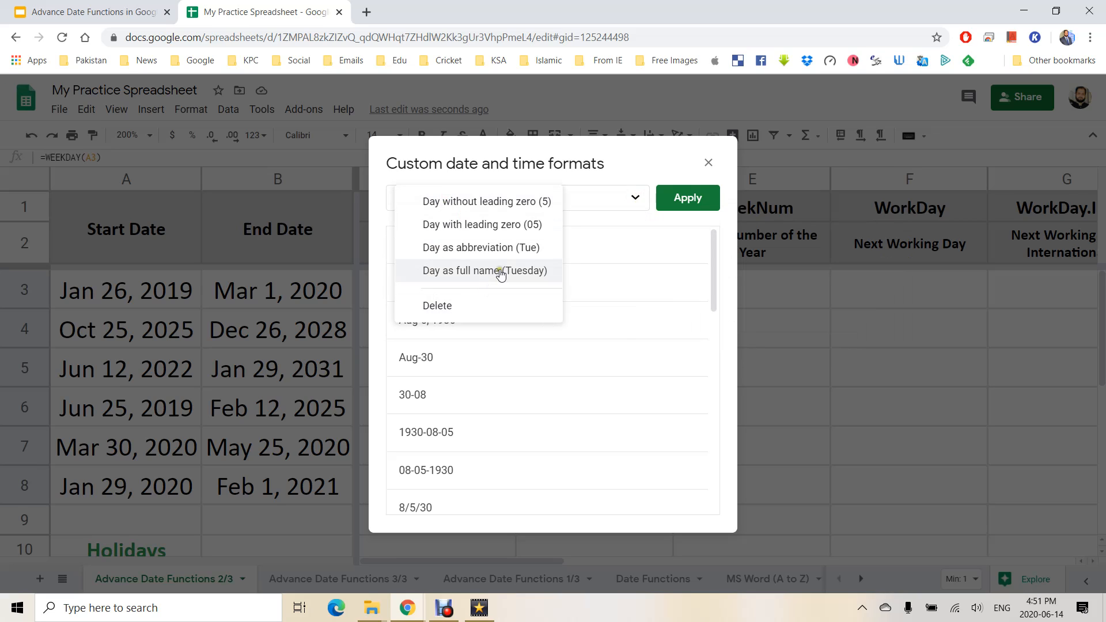
click(531, 272)
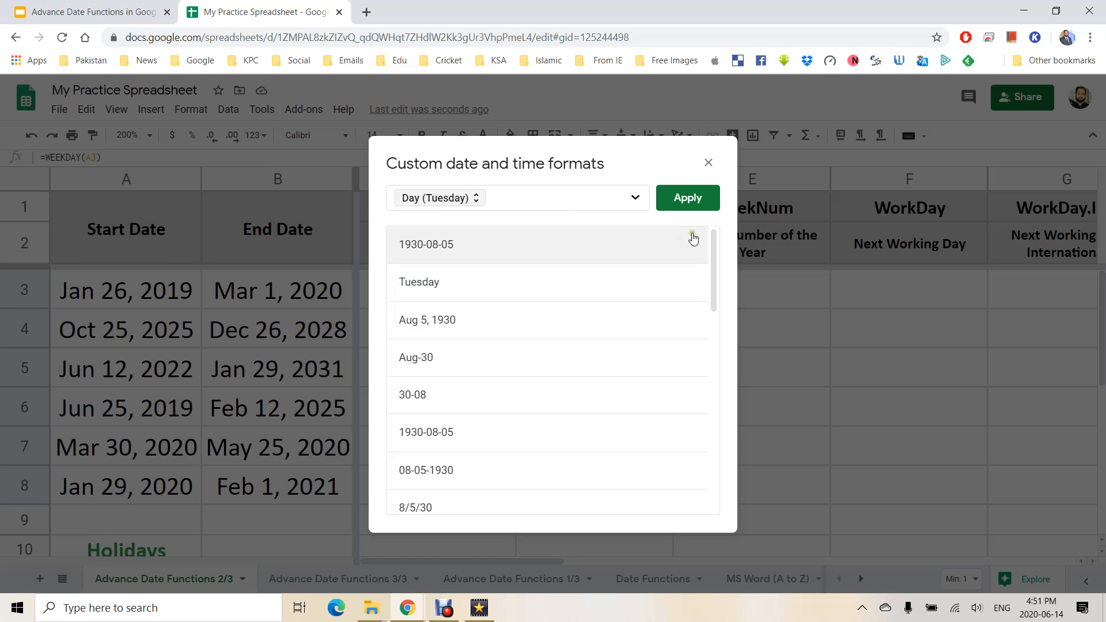
click(683, 205)
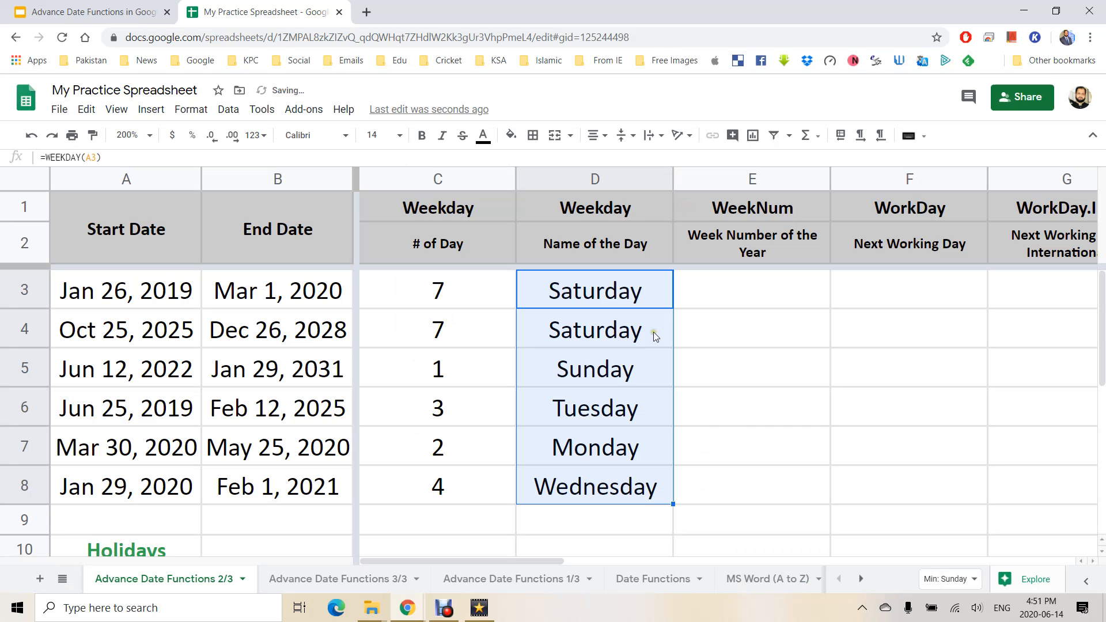
click(586, 289)
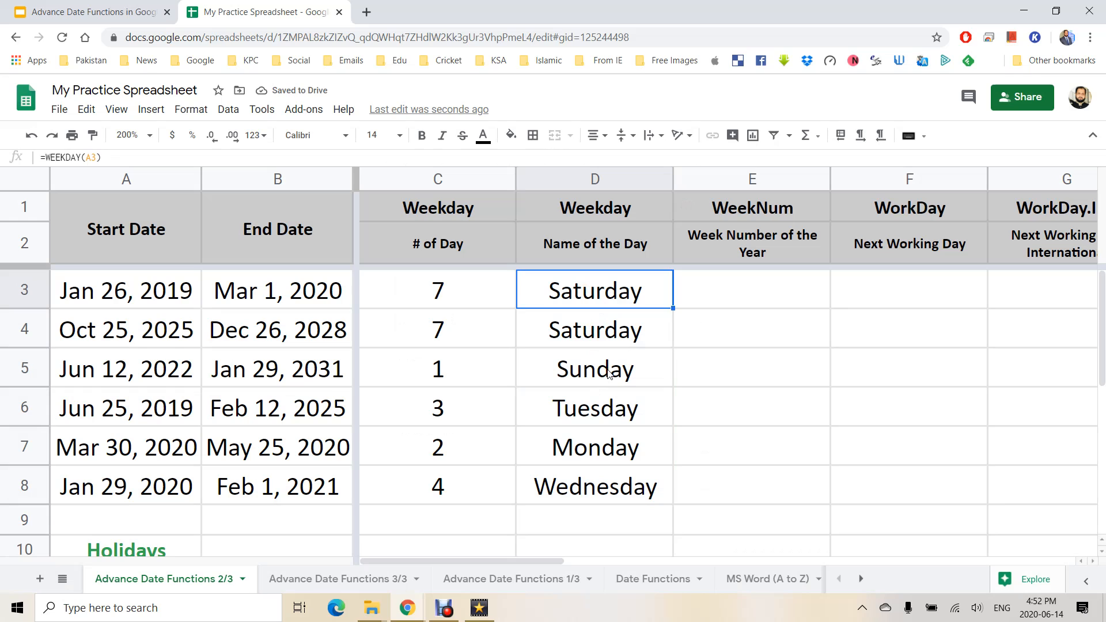
key(Down)
key(Down)
key(Down)
key(Down)
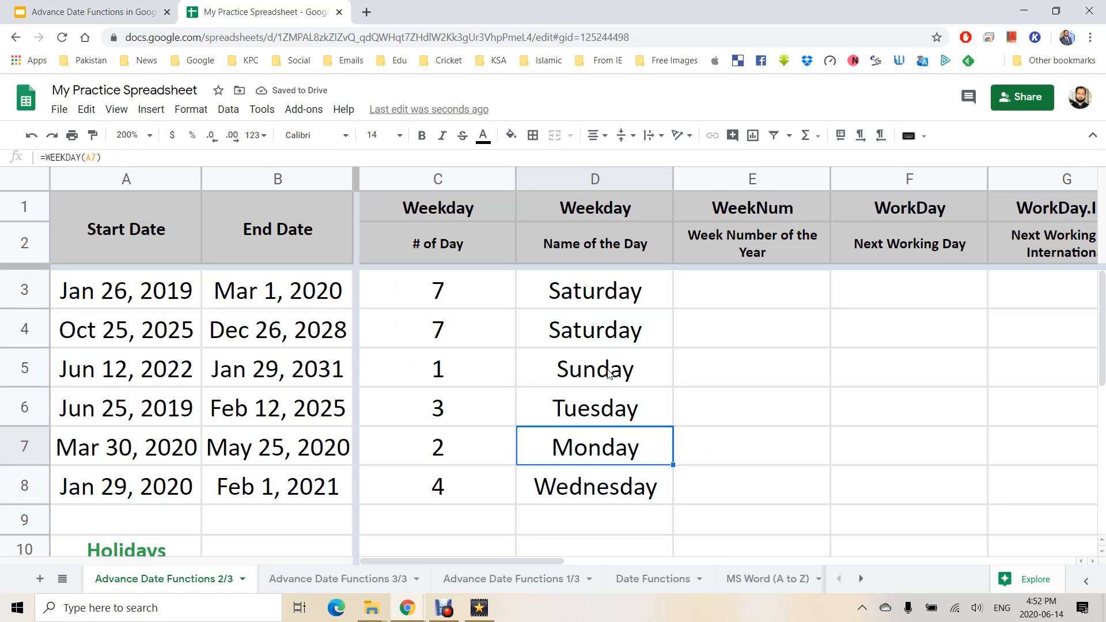
Change D3 to =WEEKDAY(A3,1) and fill it down to D8.
key(Up)
key(Up)
key(Up)
key(Up)
key(F2)
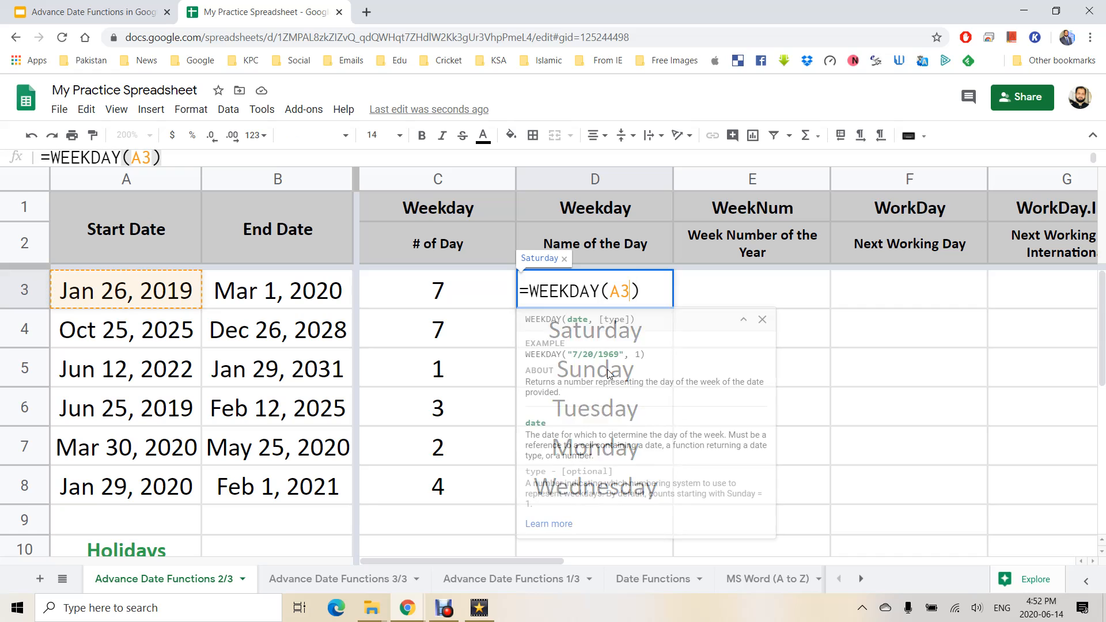
text(,1)
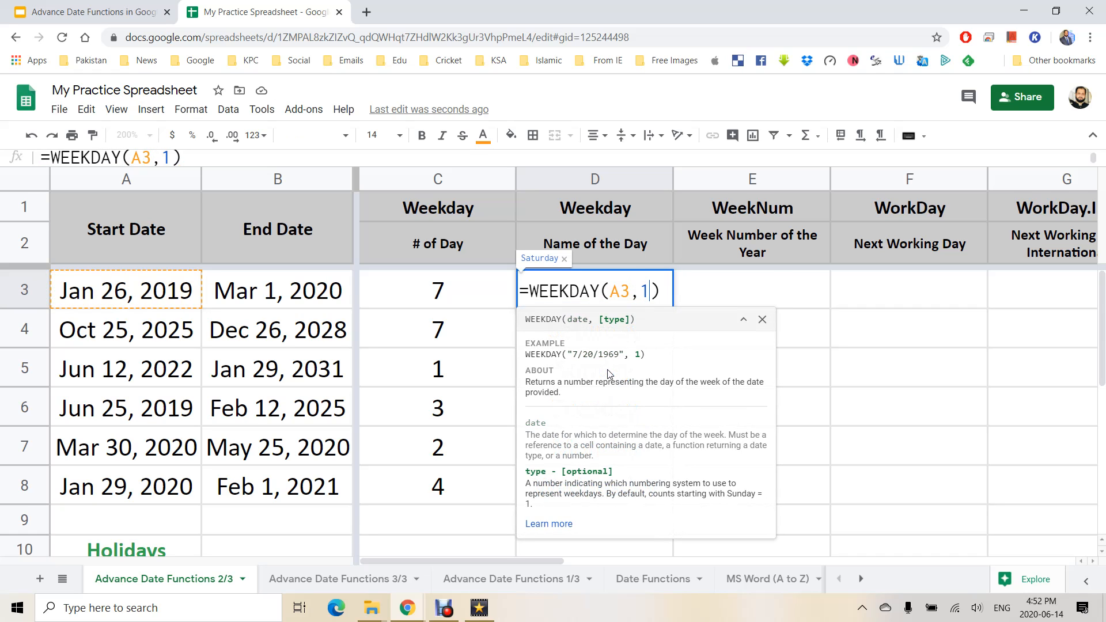
key(Return)
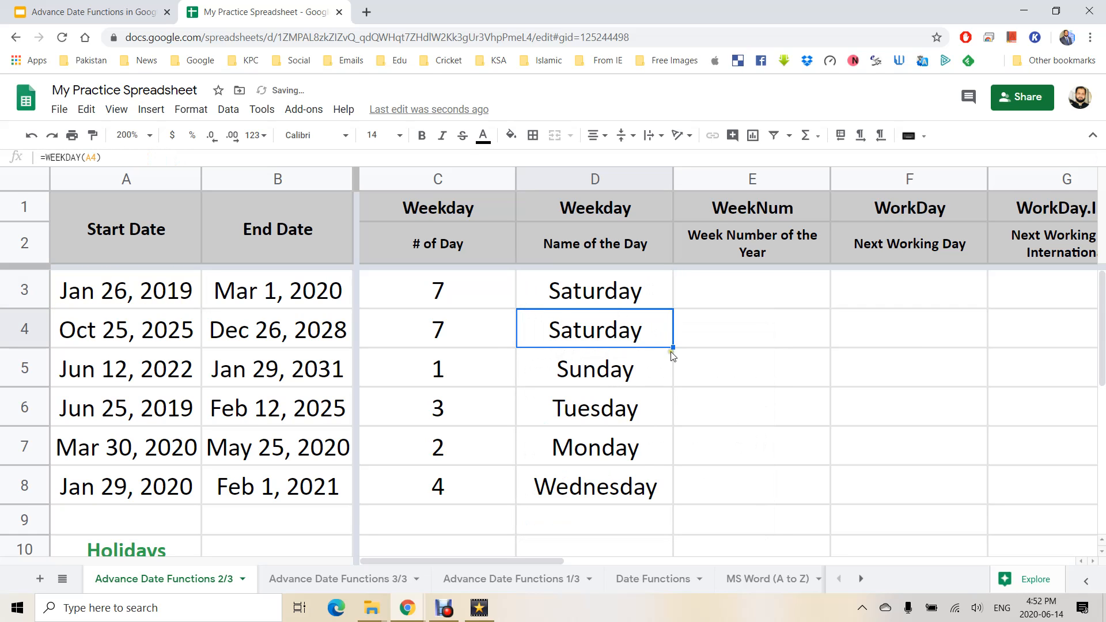
key(Up)
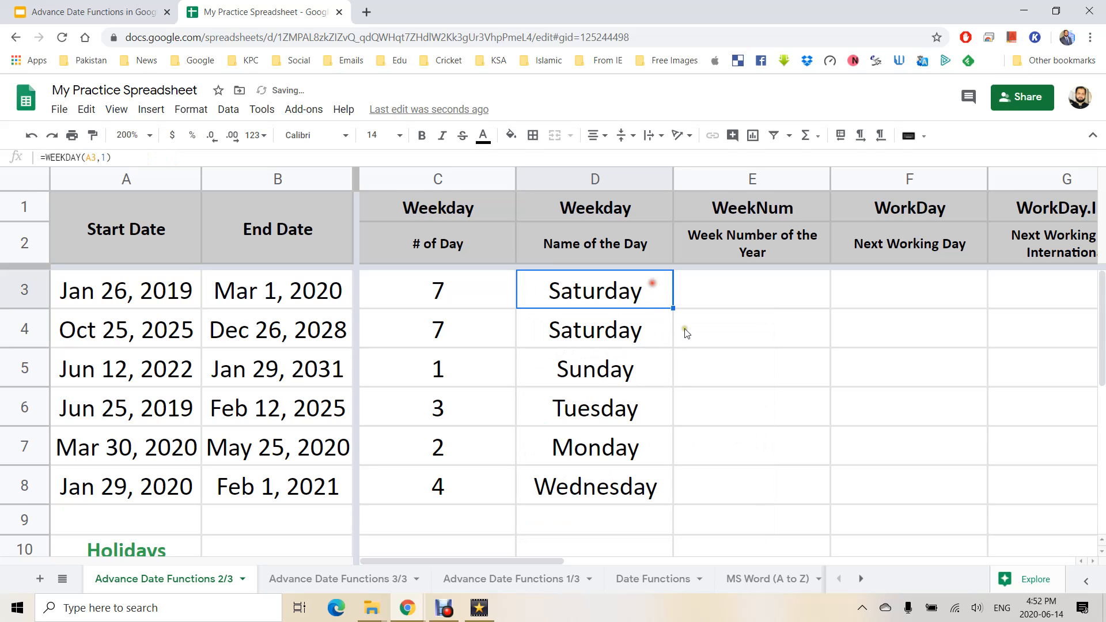
drag(673, 308, 660, 498)
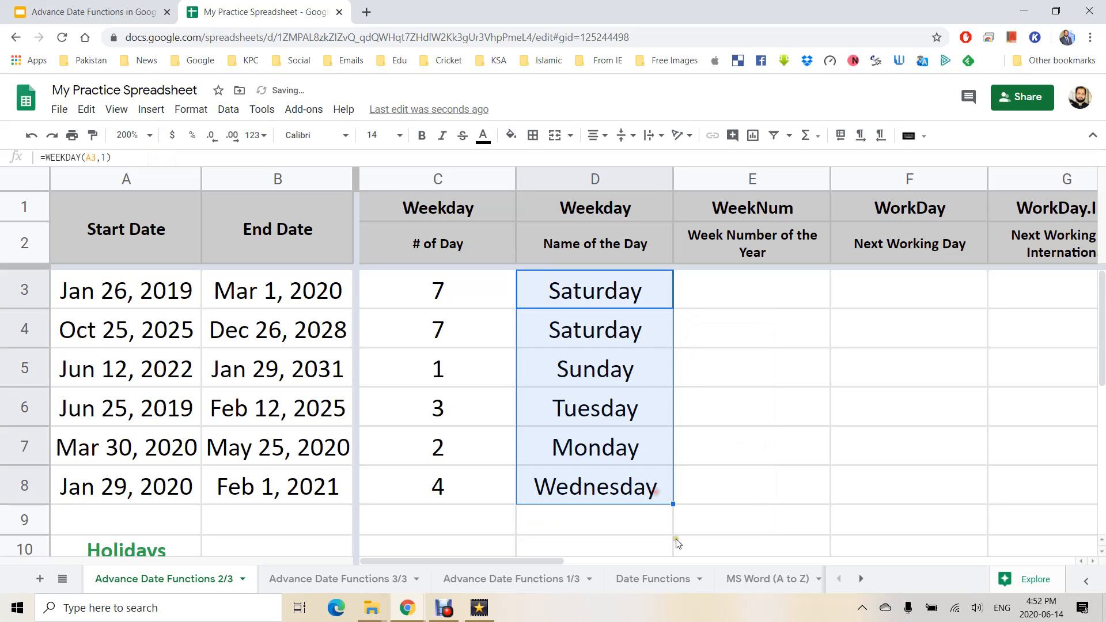
Try type 2 in D3, which shows Friday, then undo back to type 1.
click(612, 286)
double_click(612, 286)
double_click(645, 291)
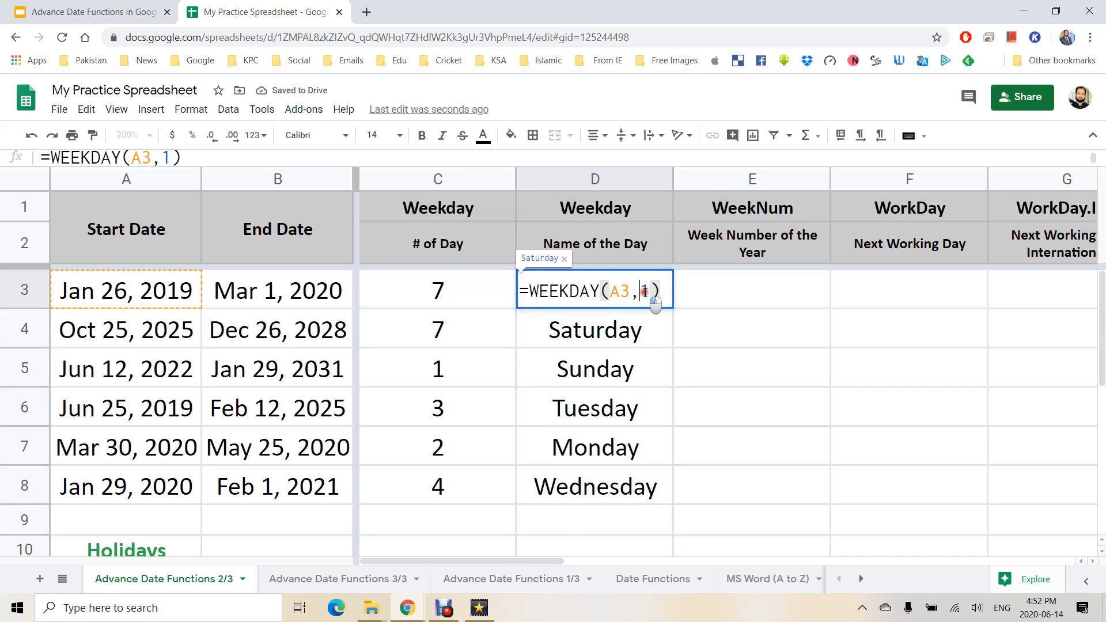
text(2)
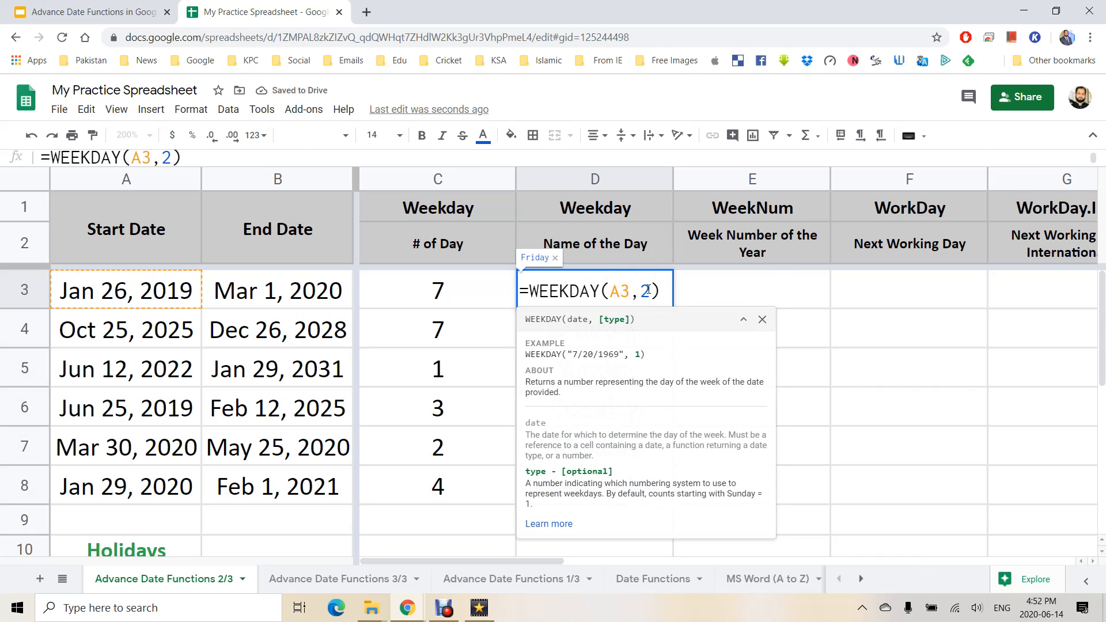
key(Return)
click(648, 290)
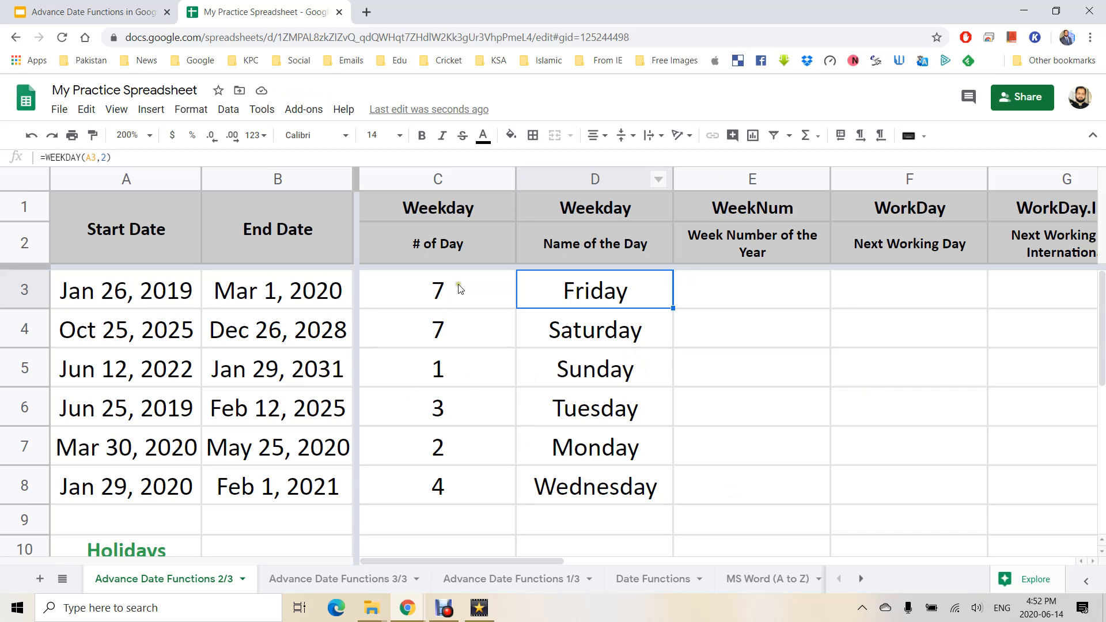
key(ctrl+z)
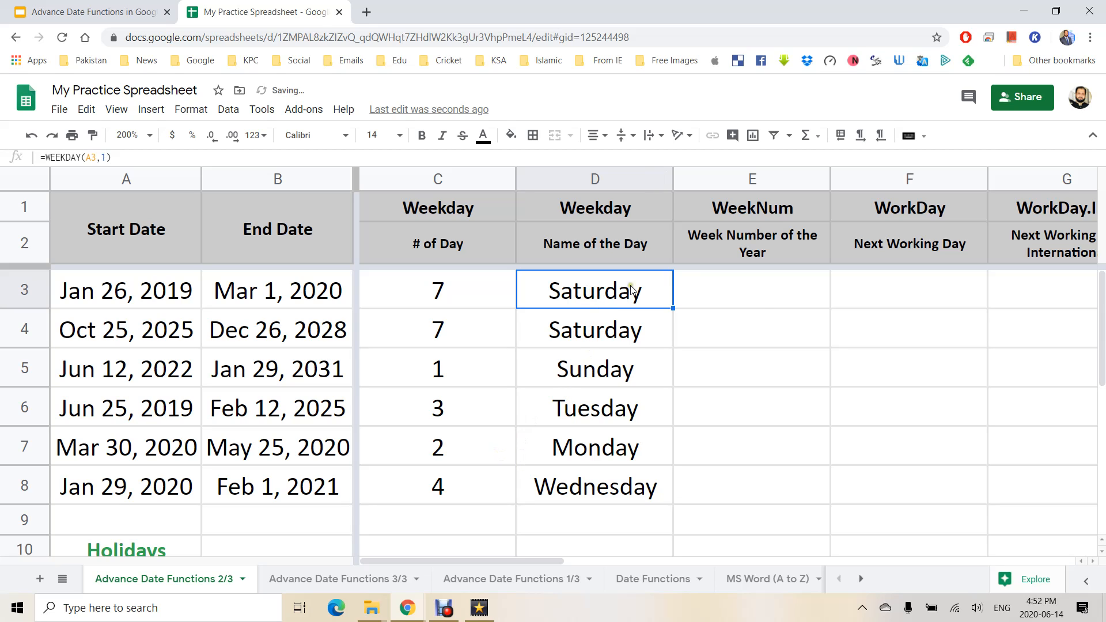
click(770, 212)
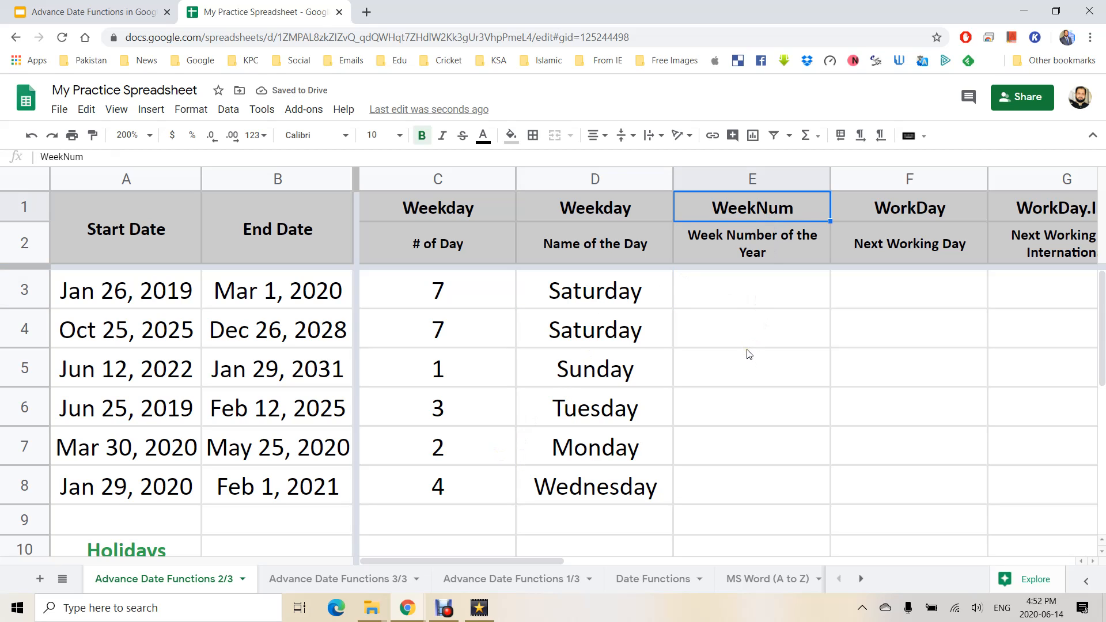
Attempt a WEEKNUM formula in E3, fixing misspellings, then cancel the edit.
scroll(749, 355, right, 3)
scroll(730, 368, left, 3)
click(746, 297)
key(Right)
key(Right)
key(Right)
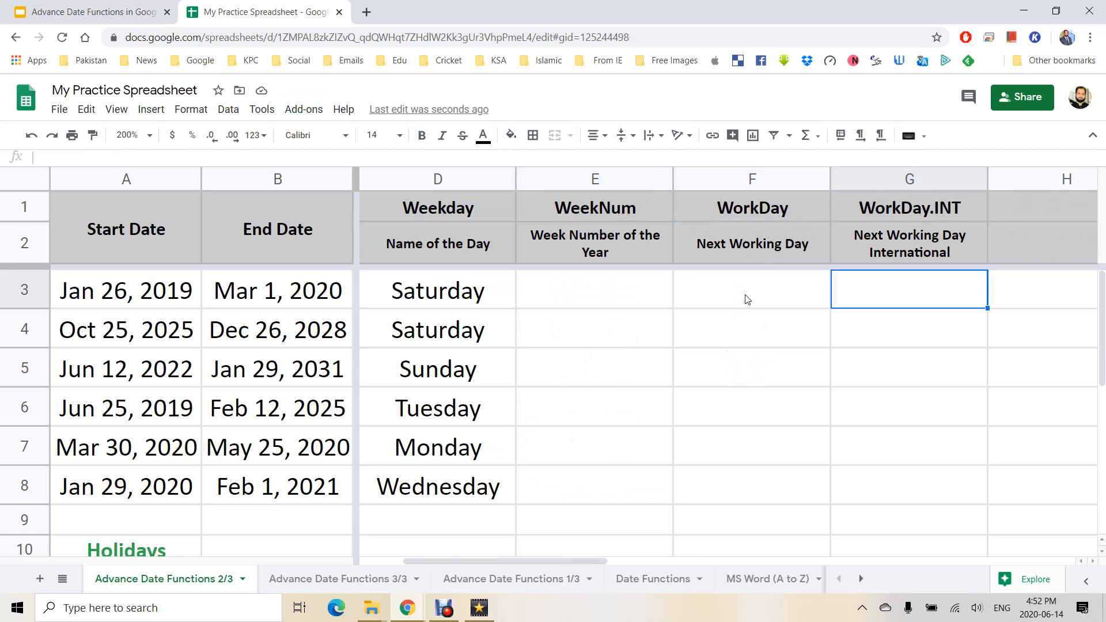
key(Left)
key(Left)
key(Left)
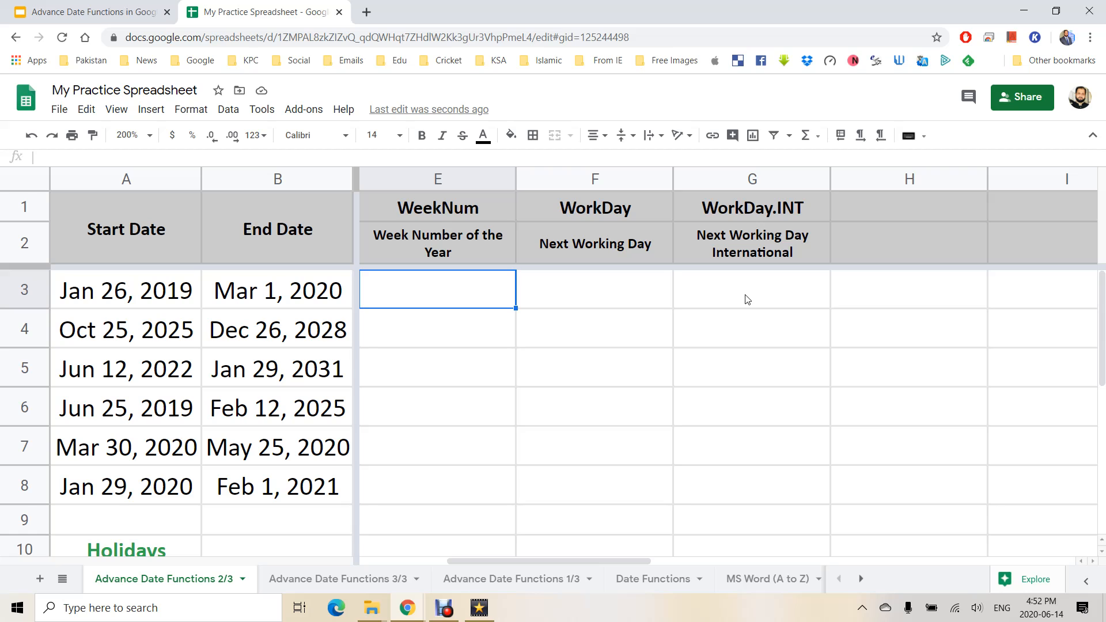
text(=ween)
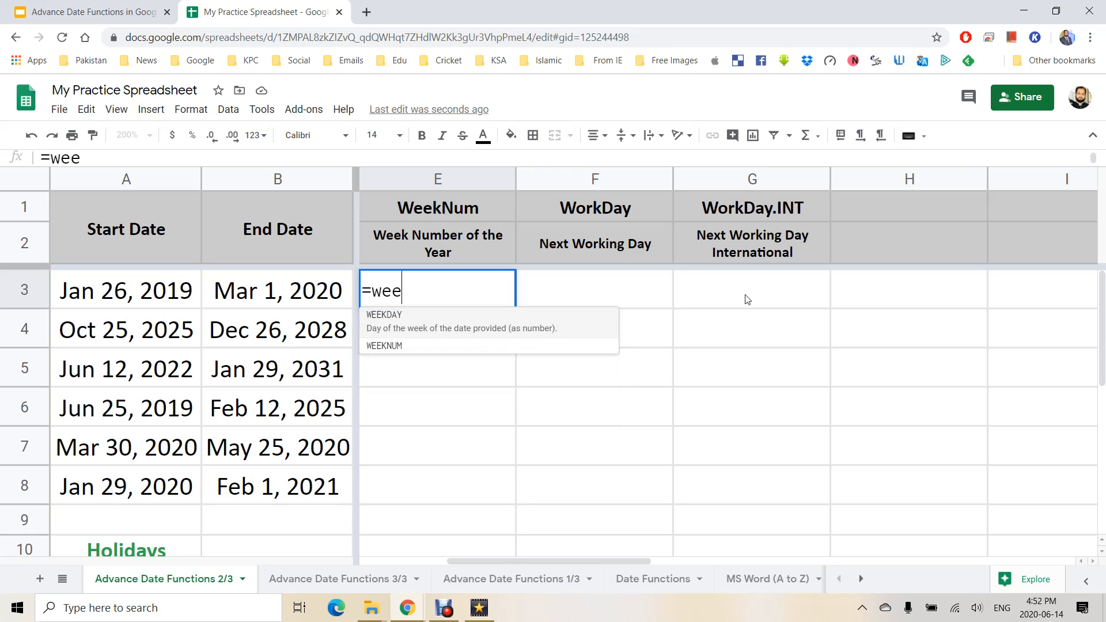
key(Tab)
key(Left)
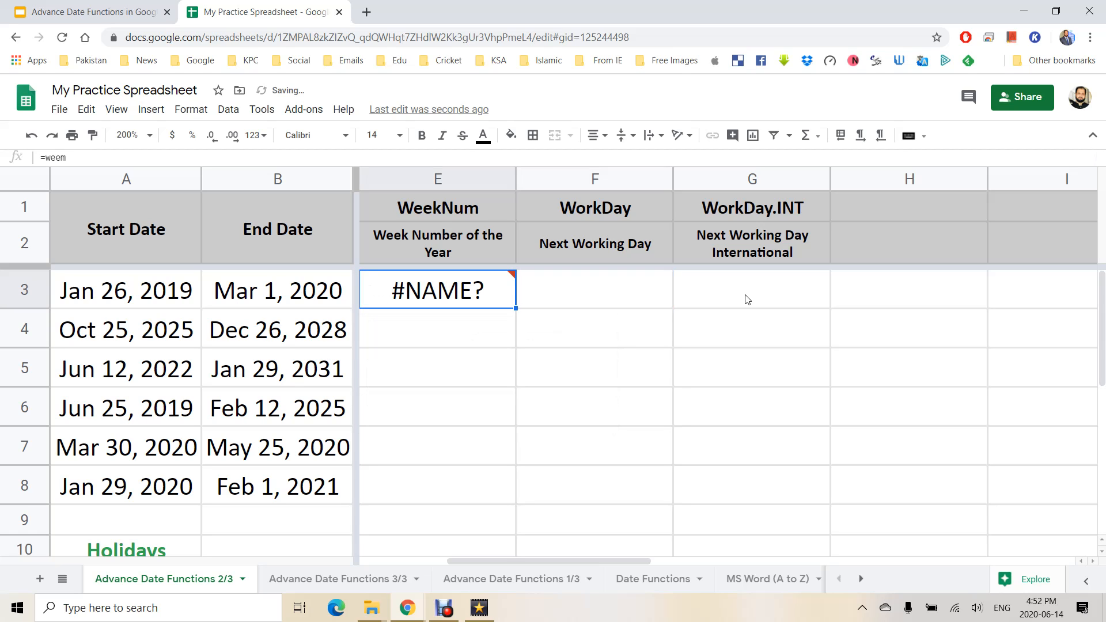
text(=ww)
key(BackSpace)
text(ee)
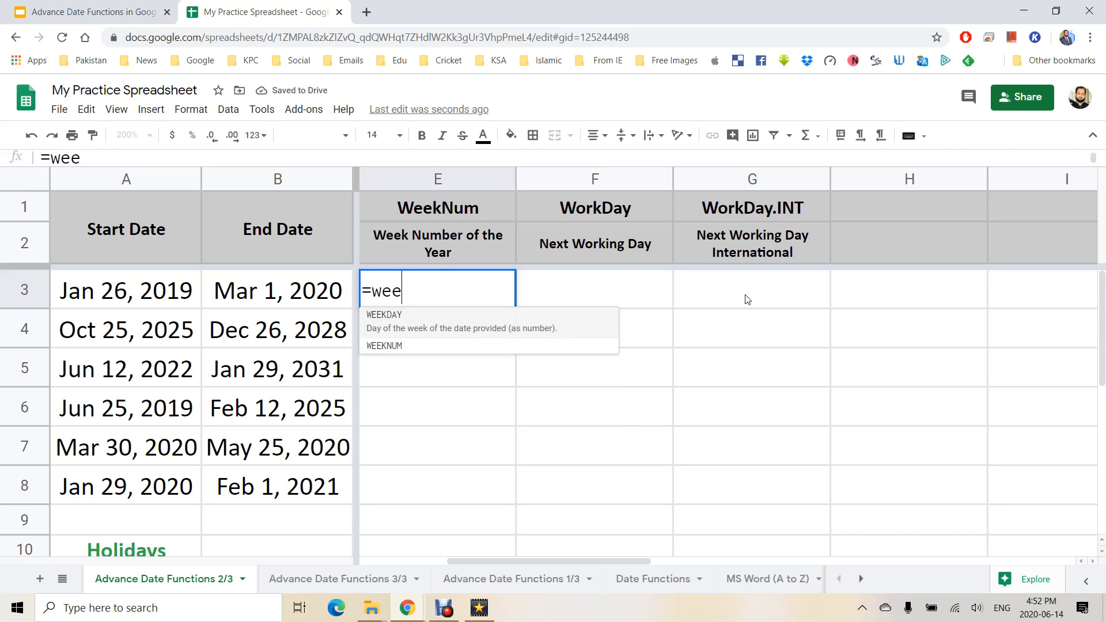
key(Down)
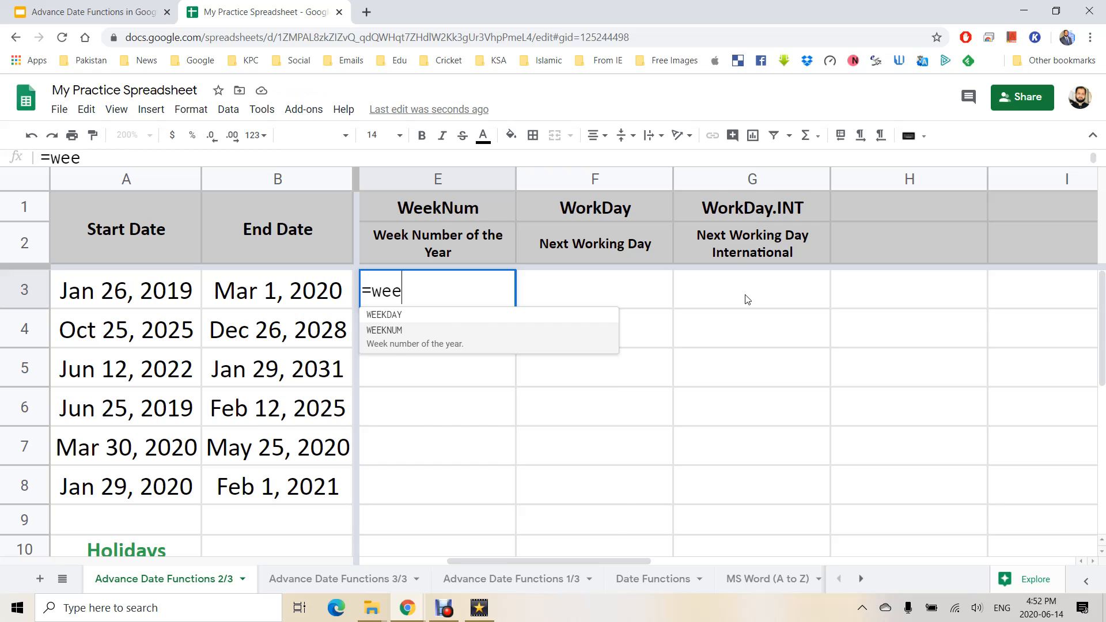
key(Tab)
key(Left)
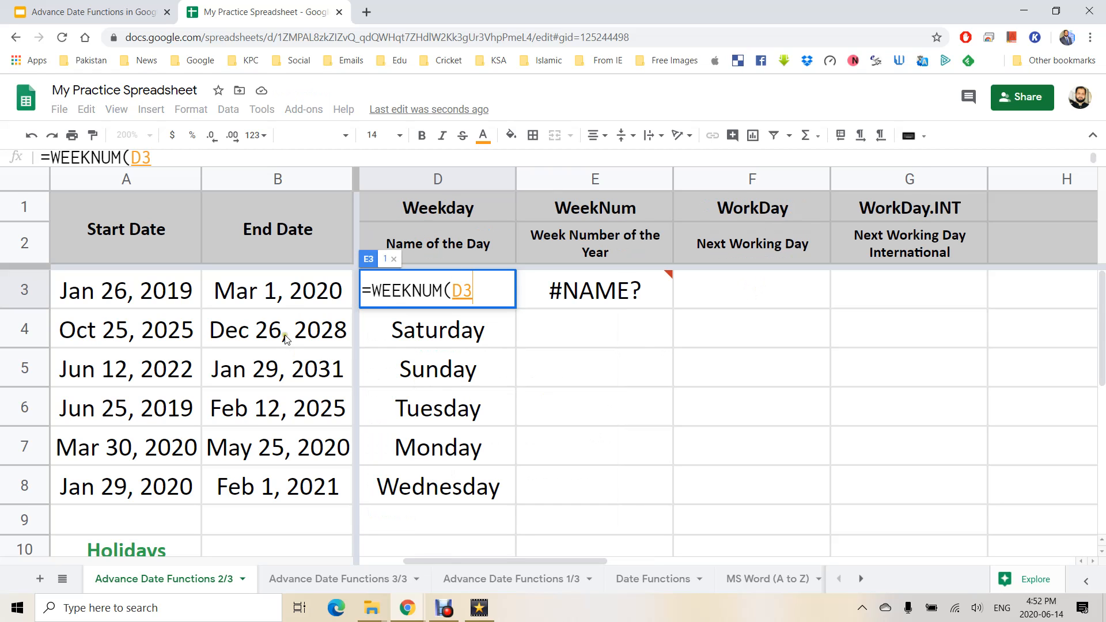
key(Escape)
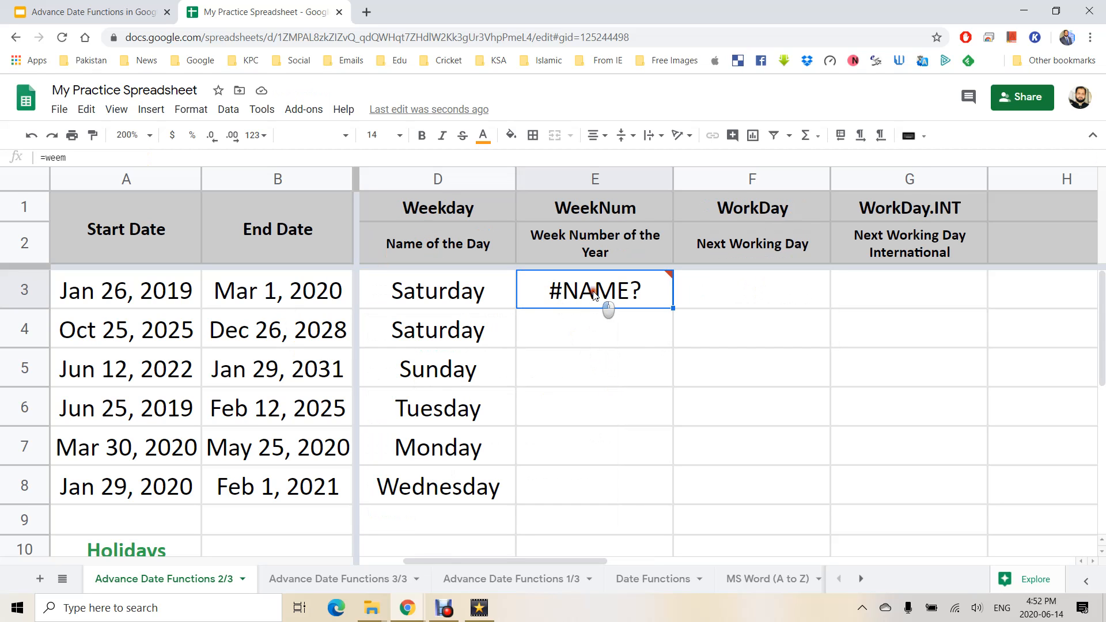
Enter =WEEKNUM(B3) in E3 and fill down to E8 (10, 53, 5, 7, 22, 6).
text(=WEE)
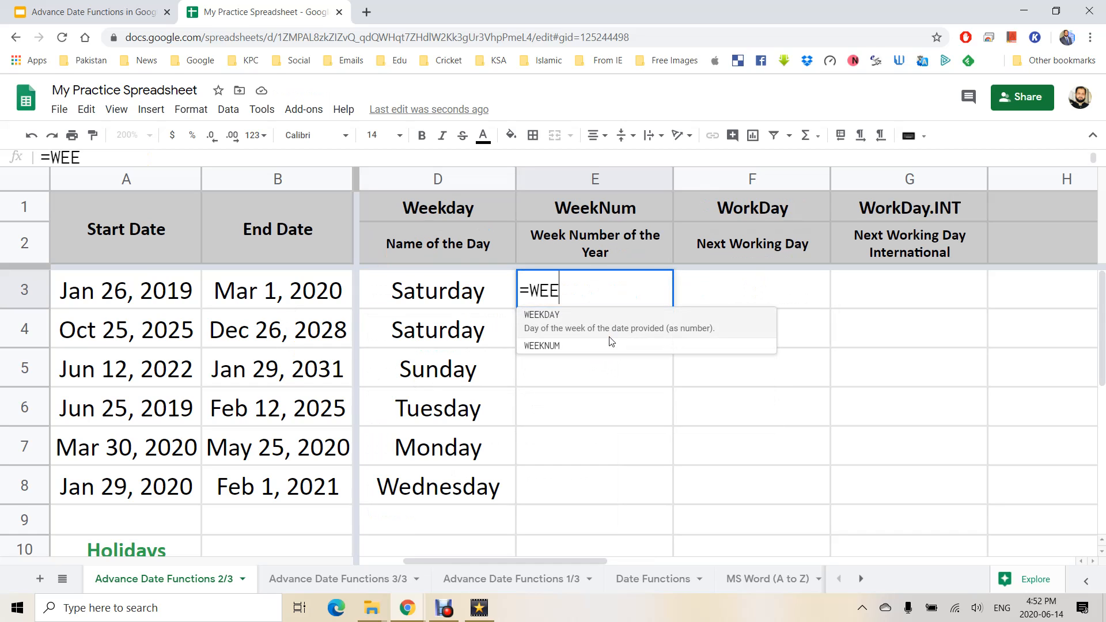
click(611, 345)
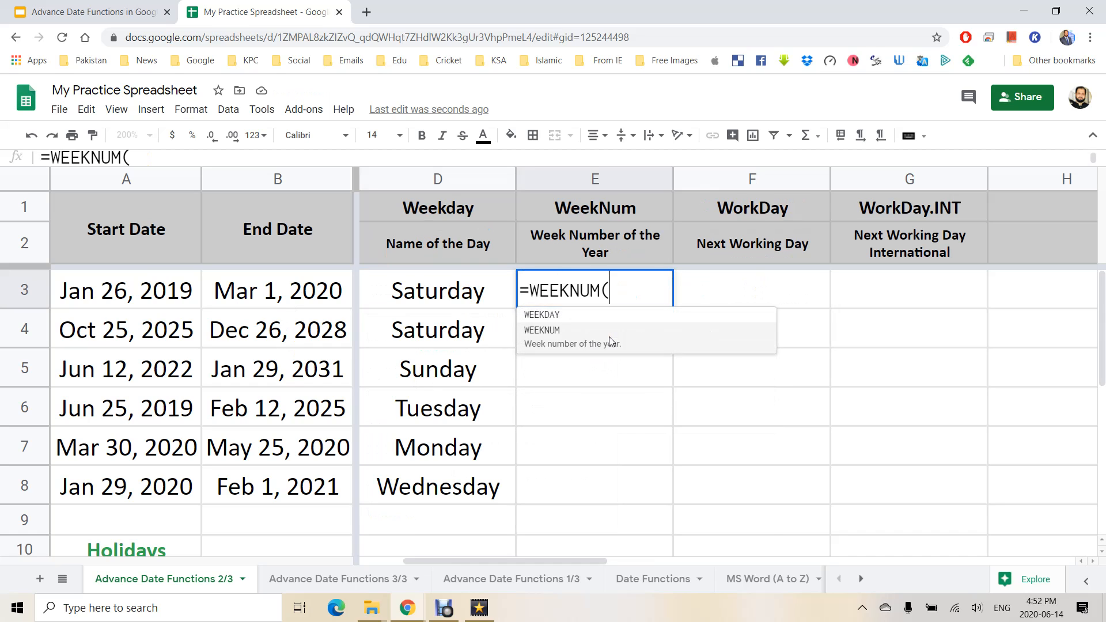
click(235, 282)
key(Return)
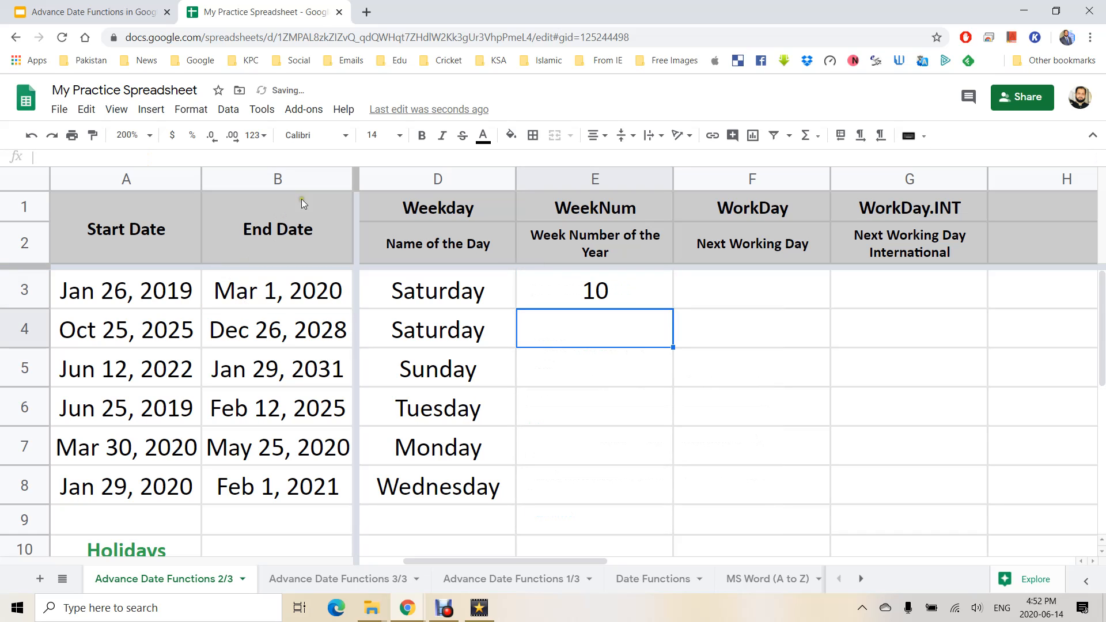
click(554, 288)
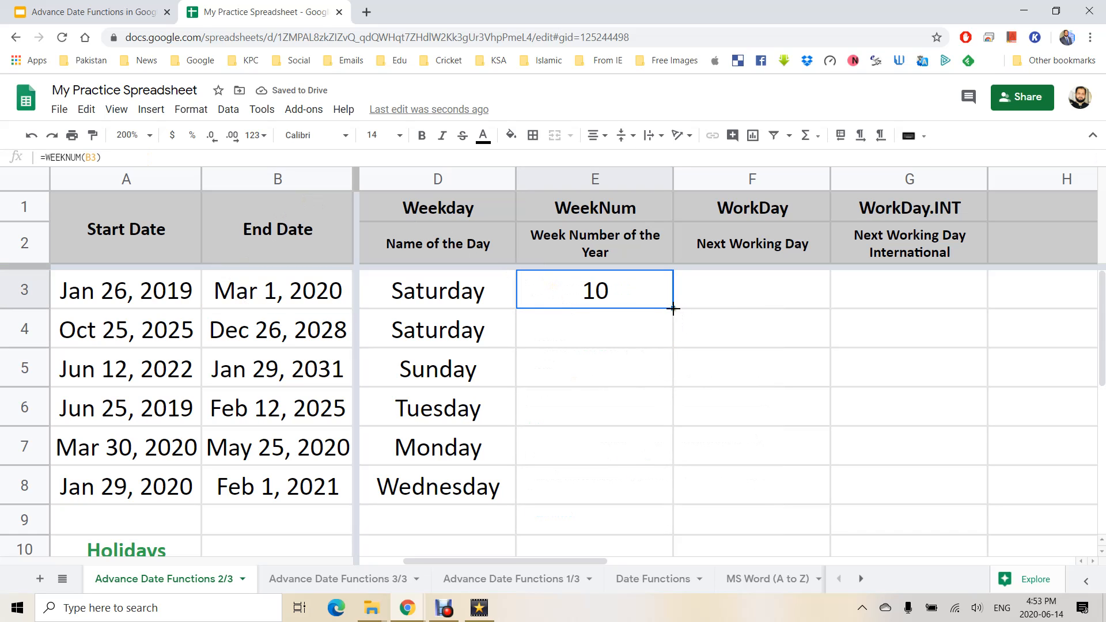
drag(672, 308, 638, 508)
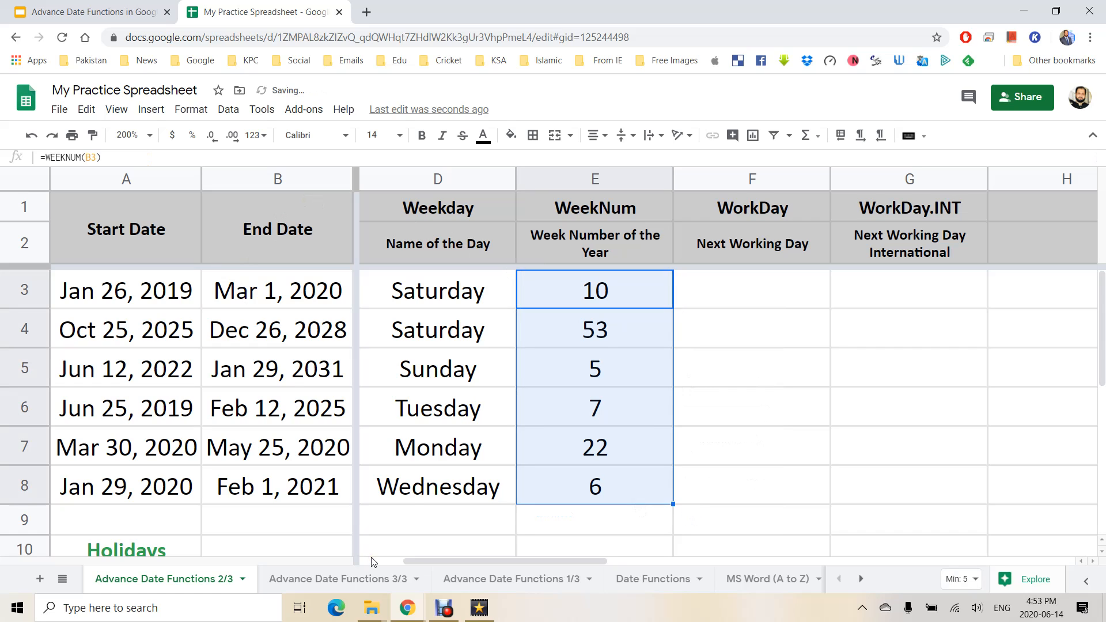
click(752, 289)
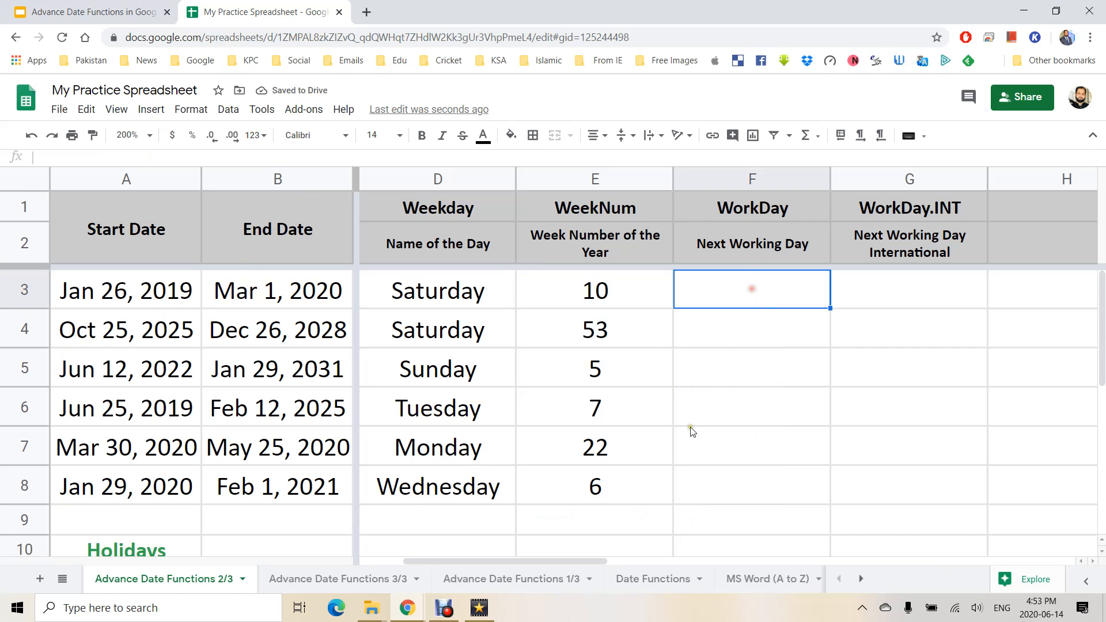
Enter =WORKDAY(TODAY(),20,A11:A13) in F3, returning 2020-07-15.
key(Right)
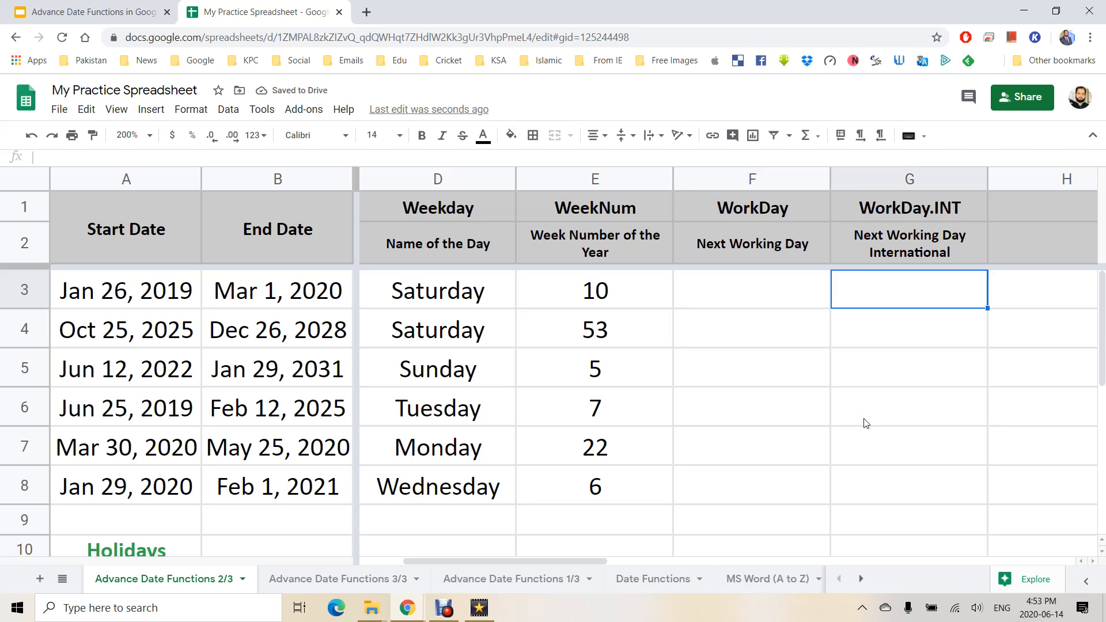
key(Right)
key(Right)
key(Left)
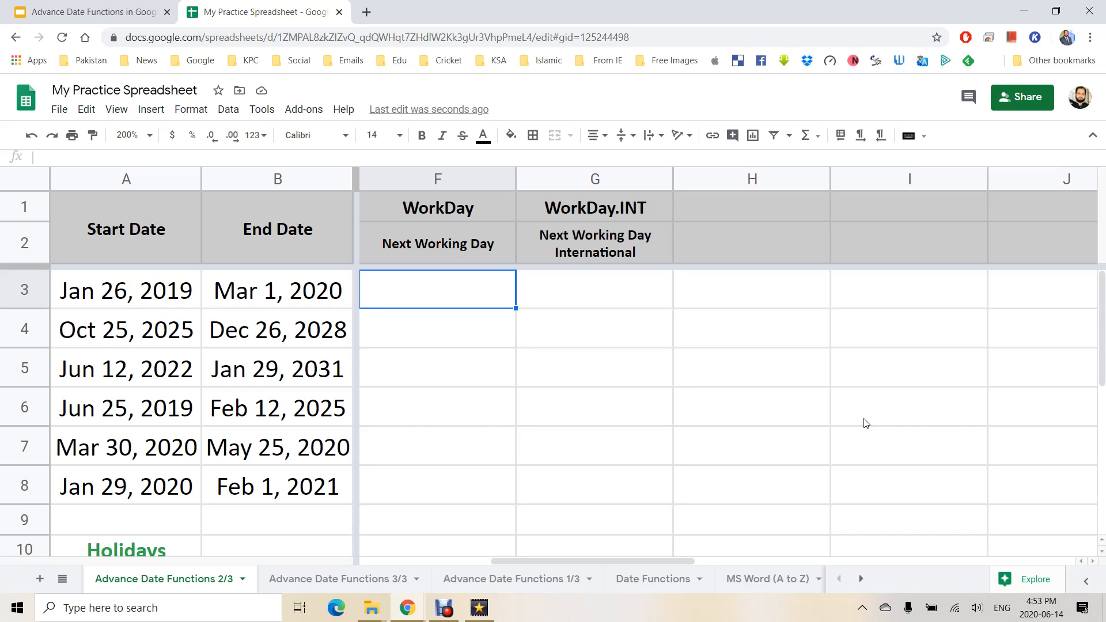
text(=)
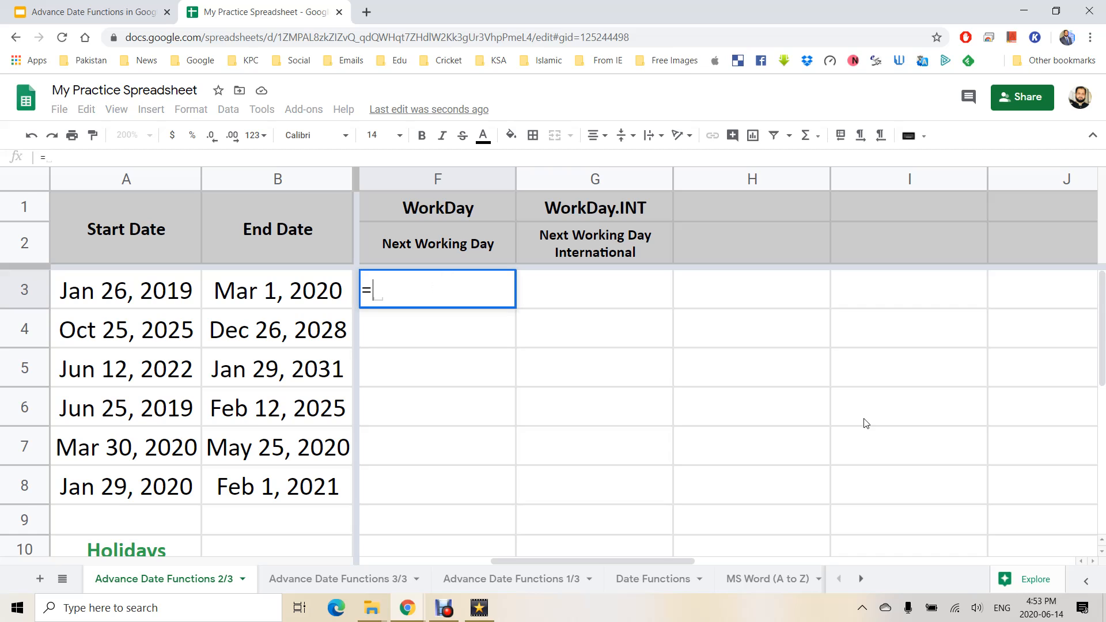
text(WORKDAY()
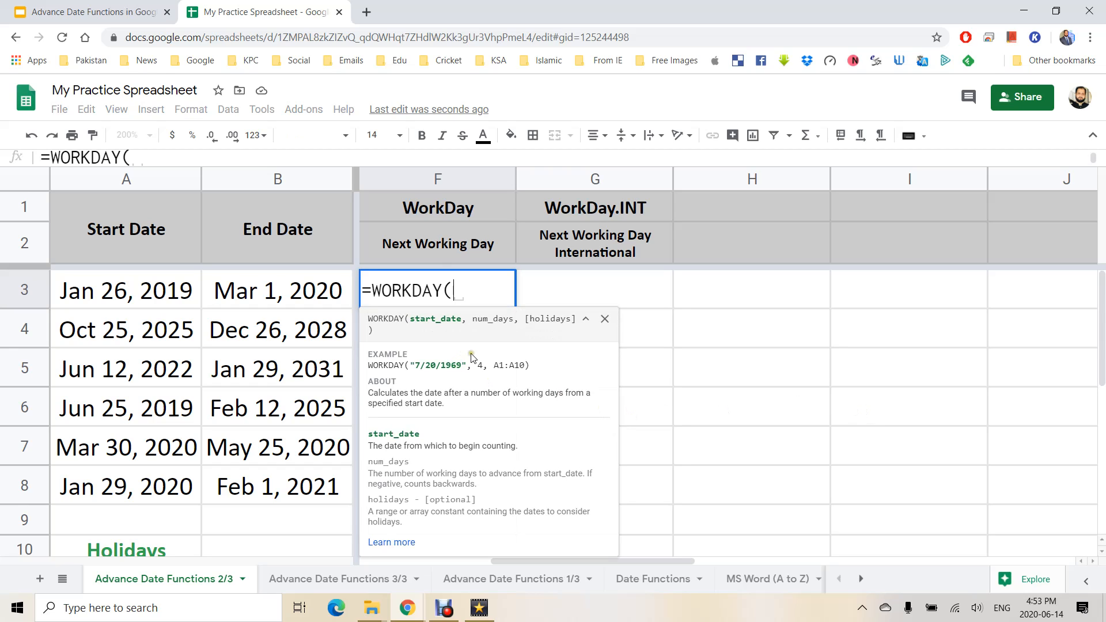
text(TODA)
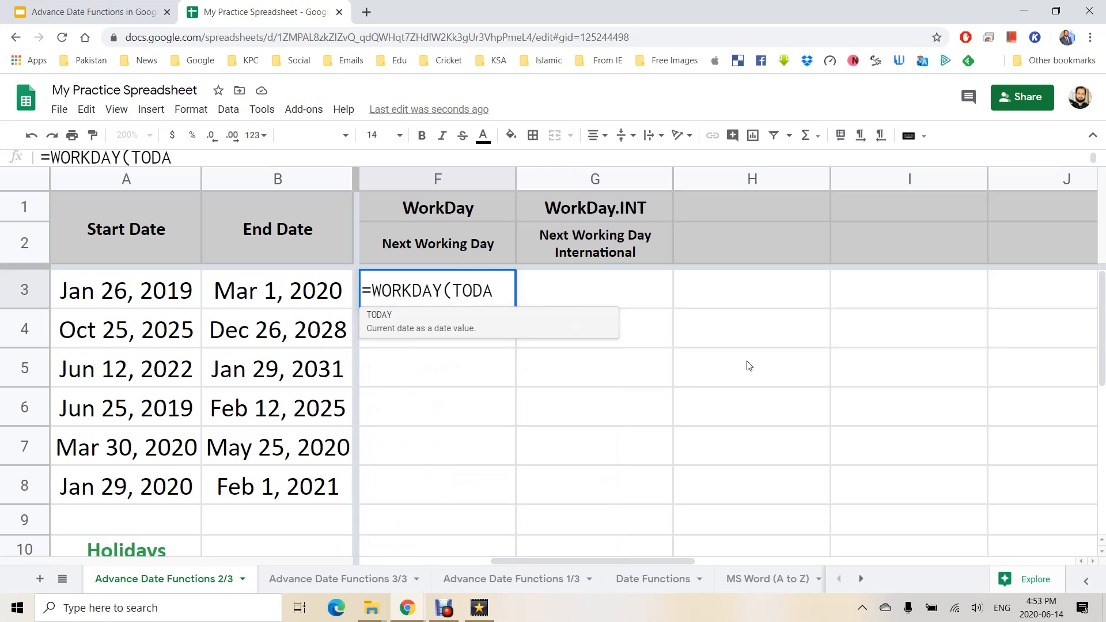
text(Y())
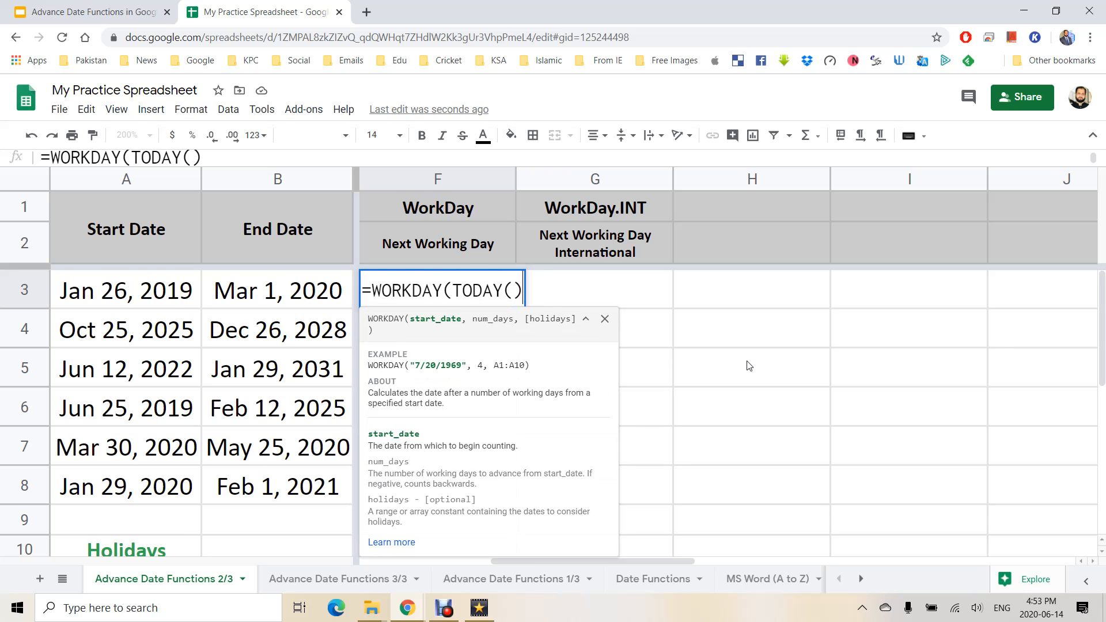
text(,)
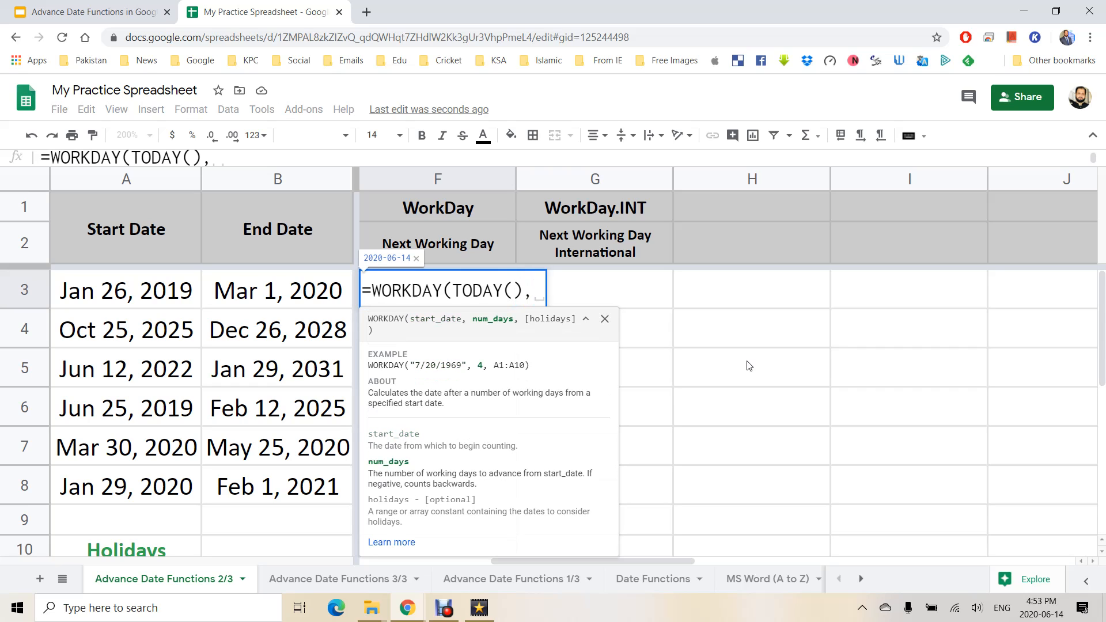
text(20)
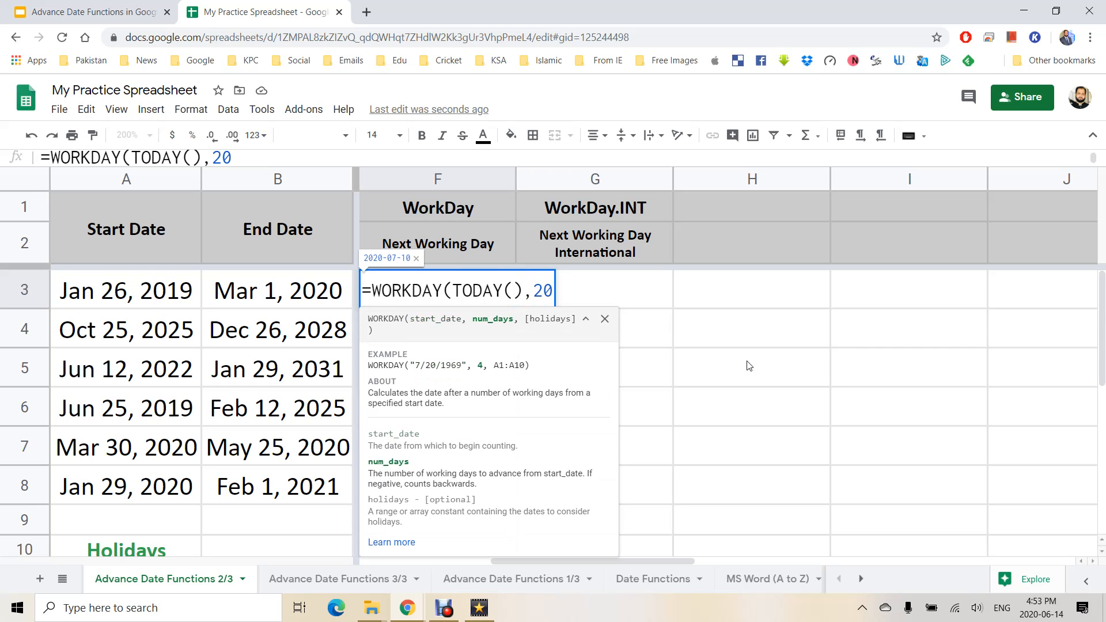
text(,)
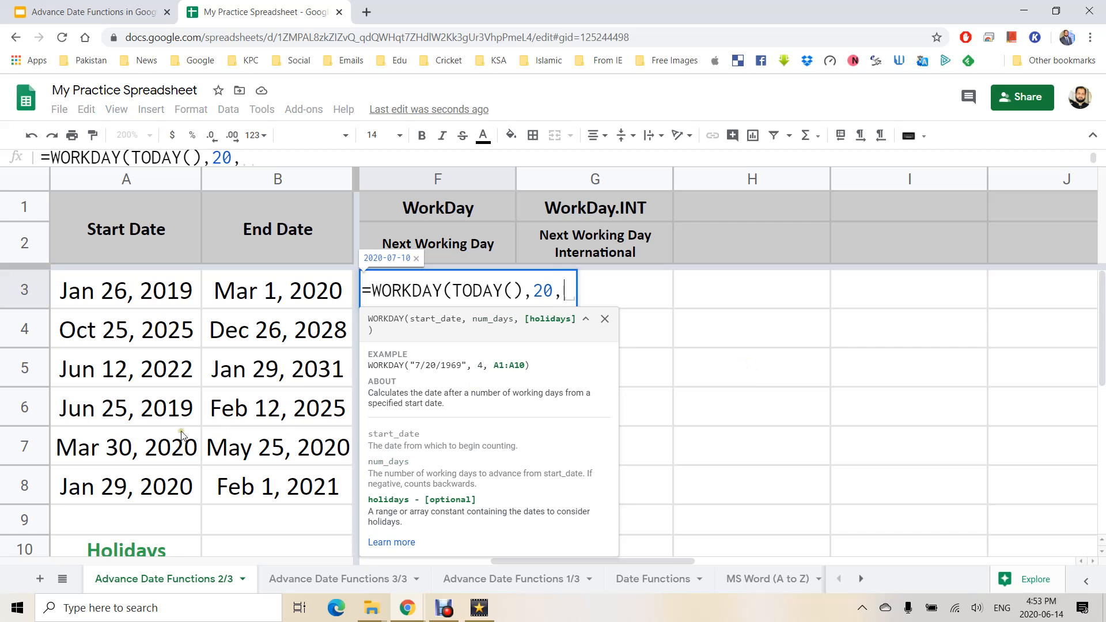
scroll(167, 426, down, 3)
drag(159, 426, 157, 478)
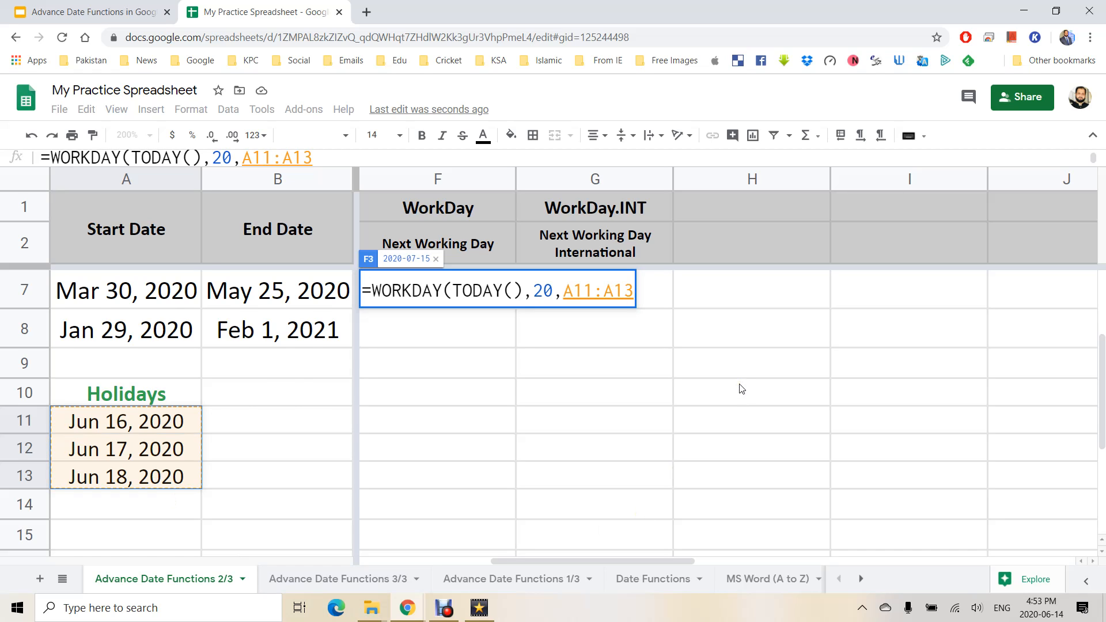
scroll(742, 389, up, 2)
text())
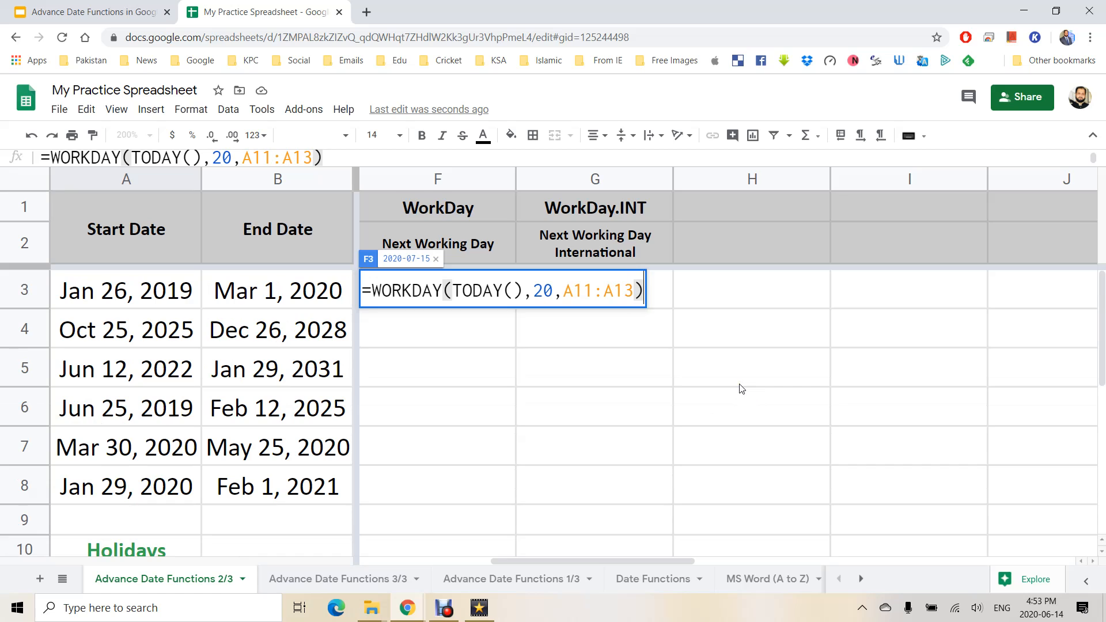
key(Return)
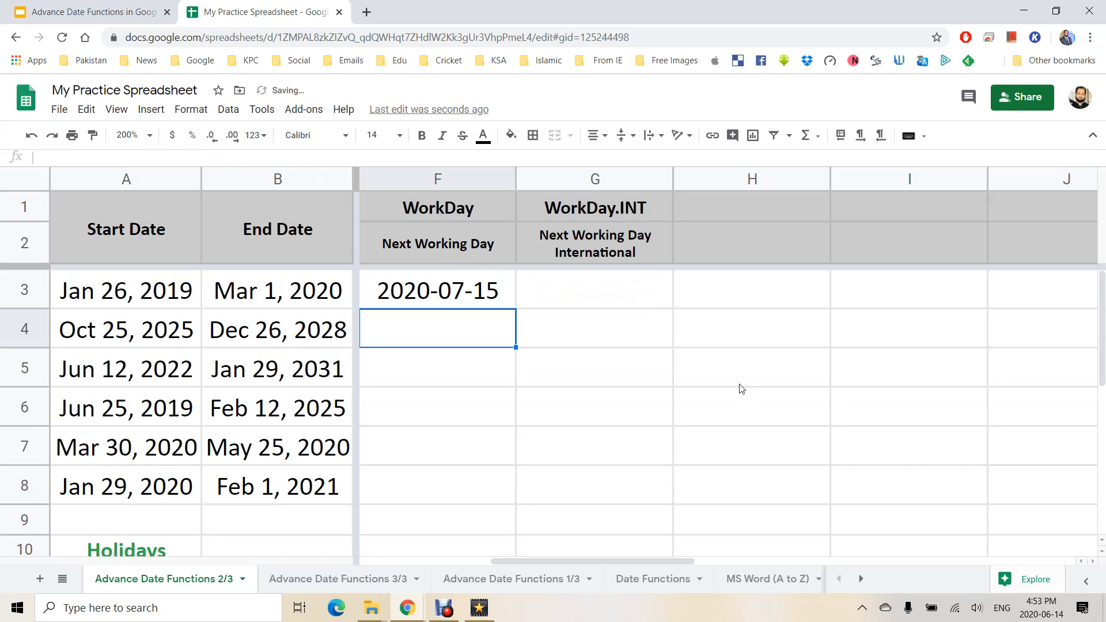
key(Up)
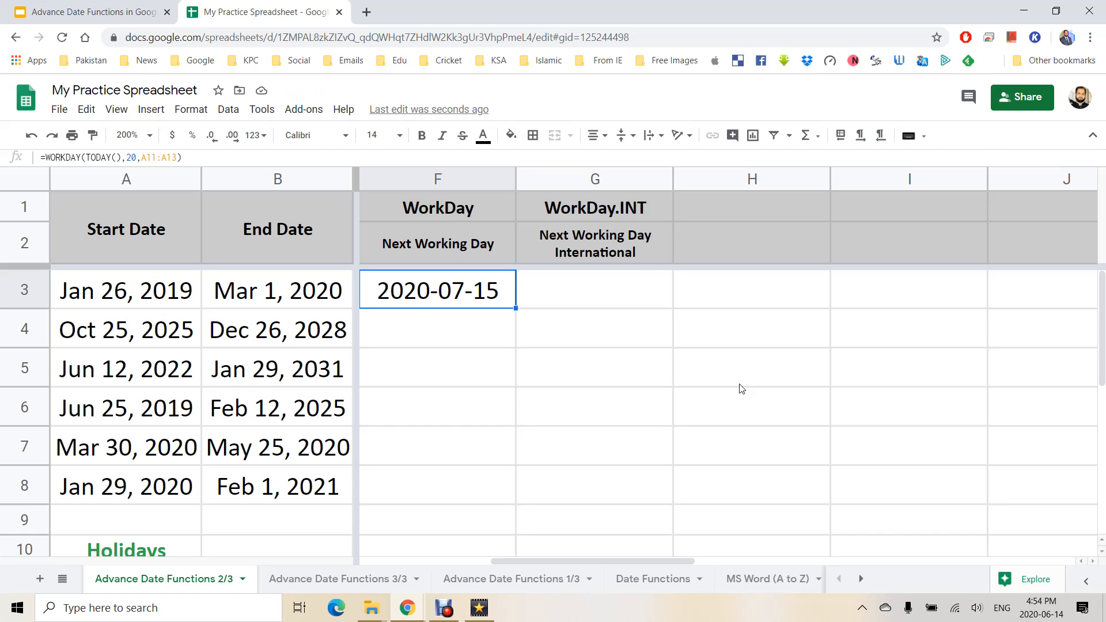
key(F2)
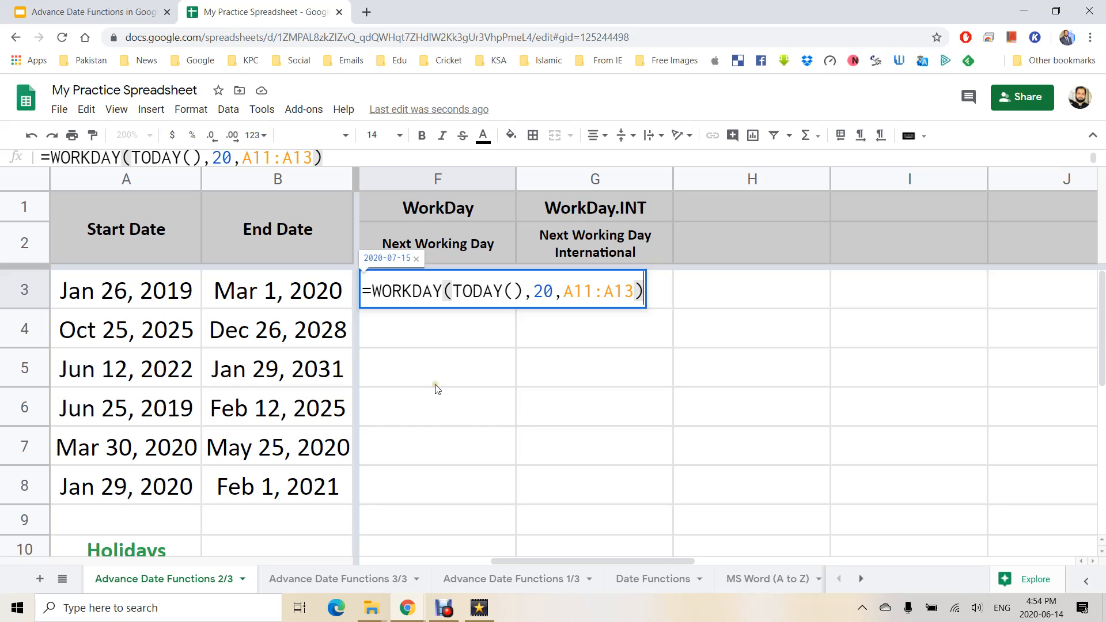
key(Return)
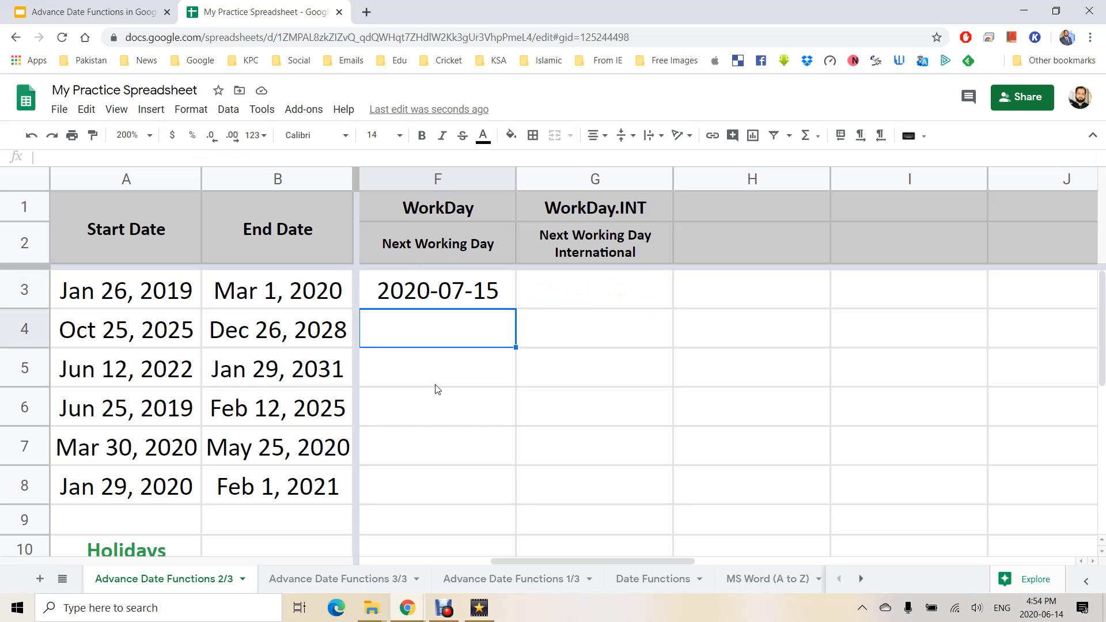
text(=)
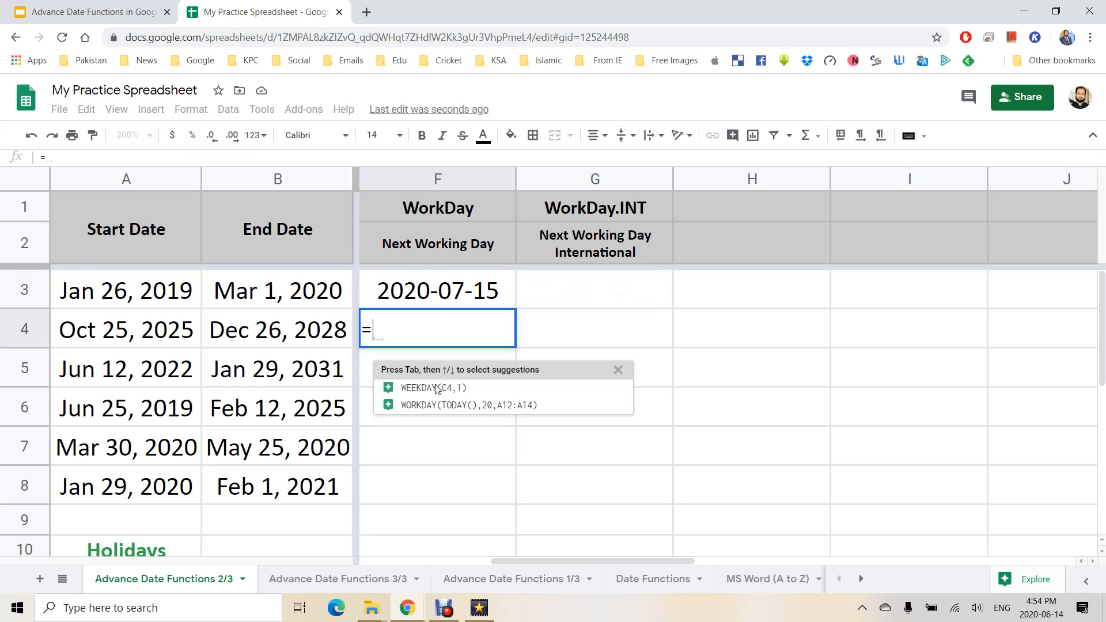
text(WORK)
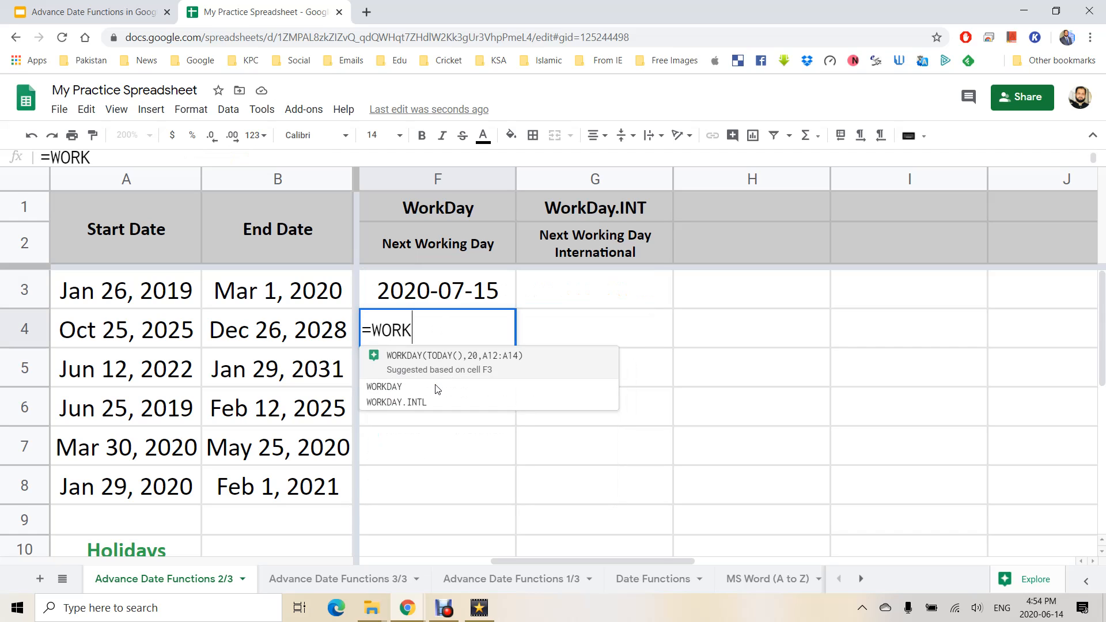
Enter =WORKDAY(B4,250,A11:A13) in F4 to skip the listed holidays.
click(438, 389)
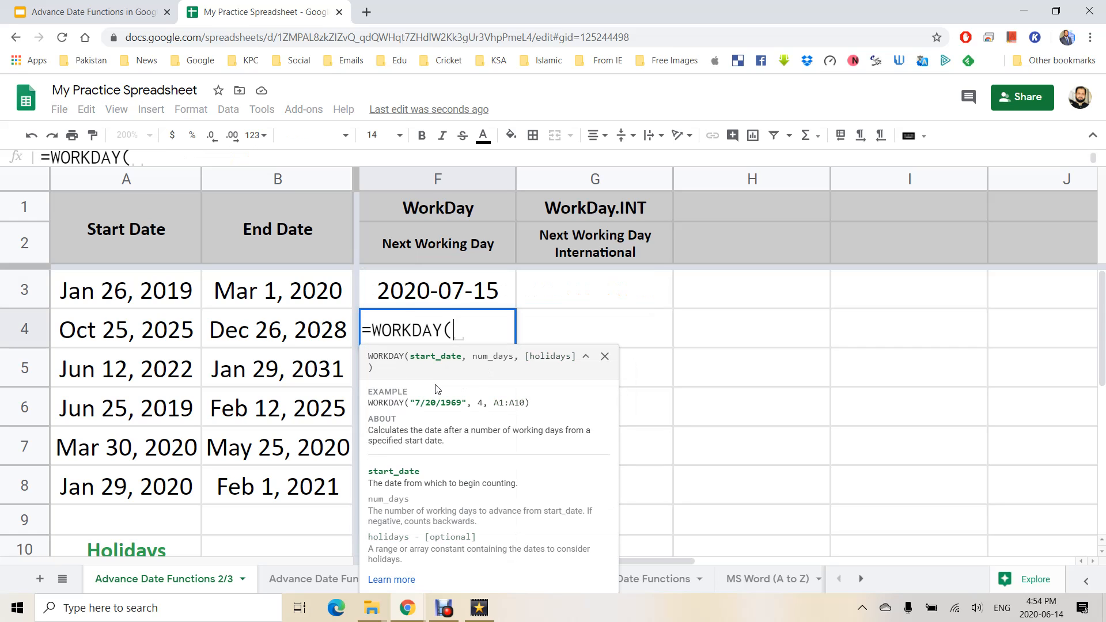
click(277, 337)
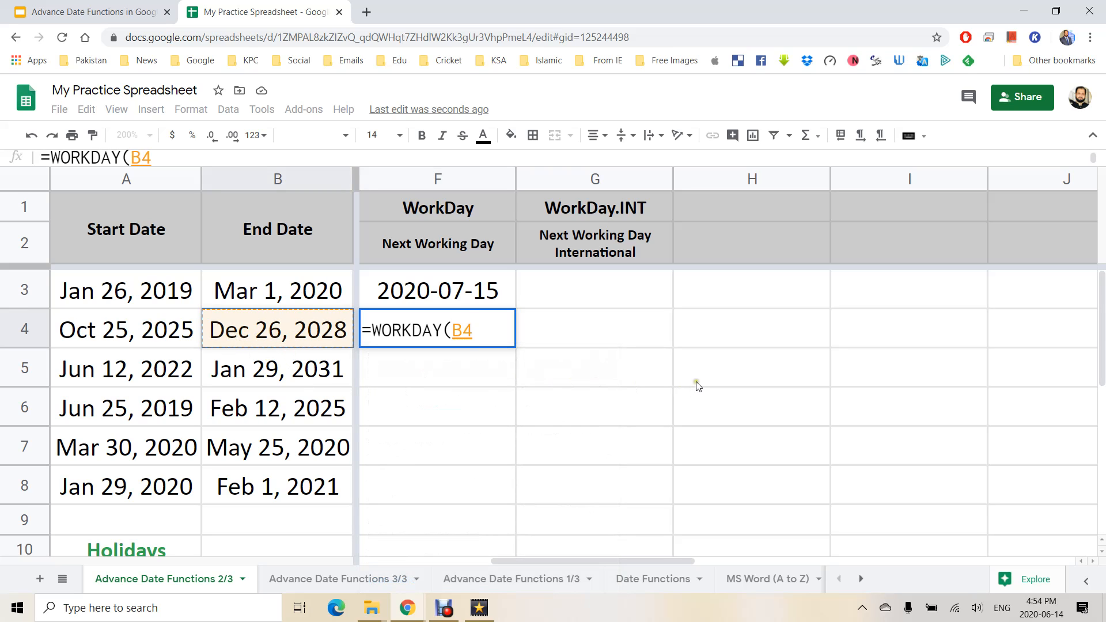
text(,)
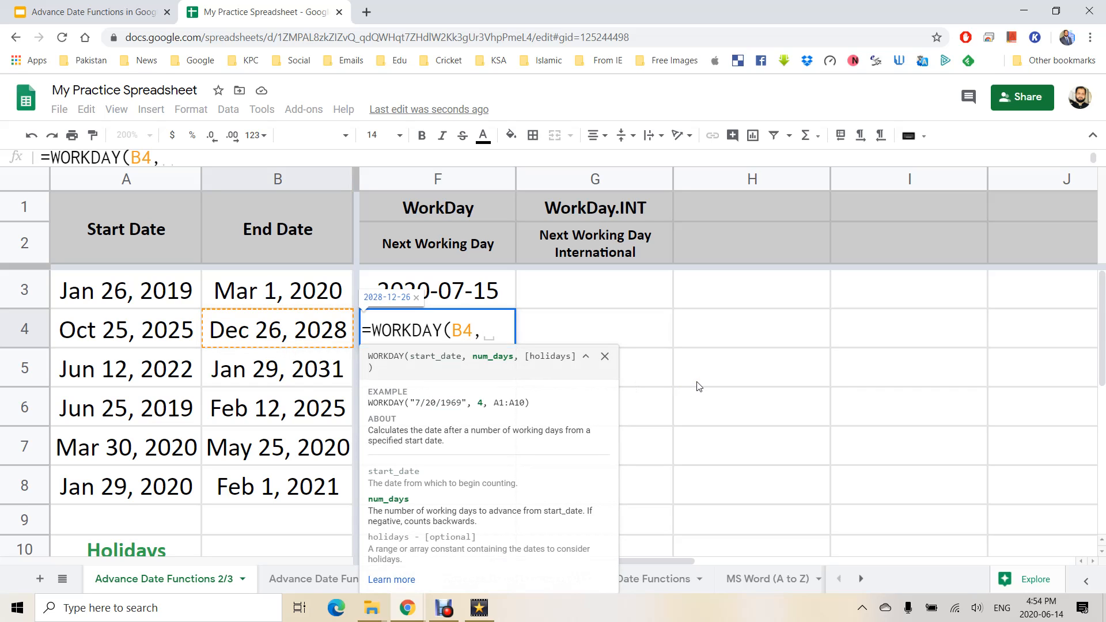
text(250)
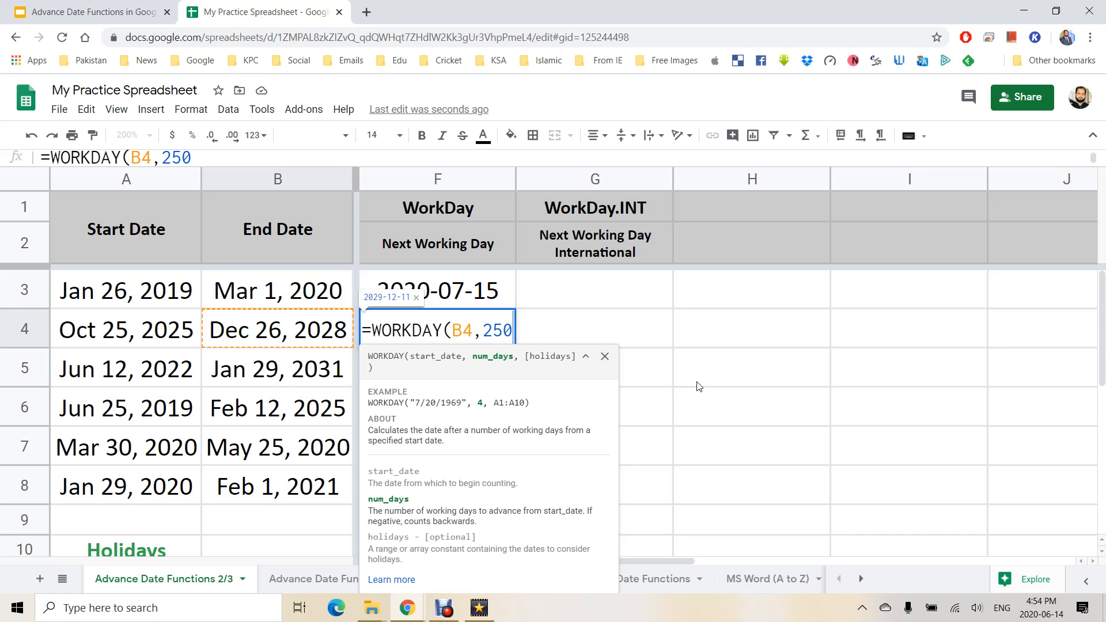
text(,)
scroll(160, 425, down, 3)
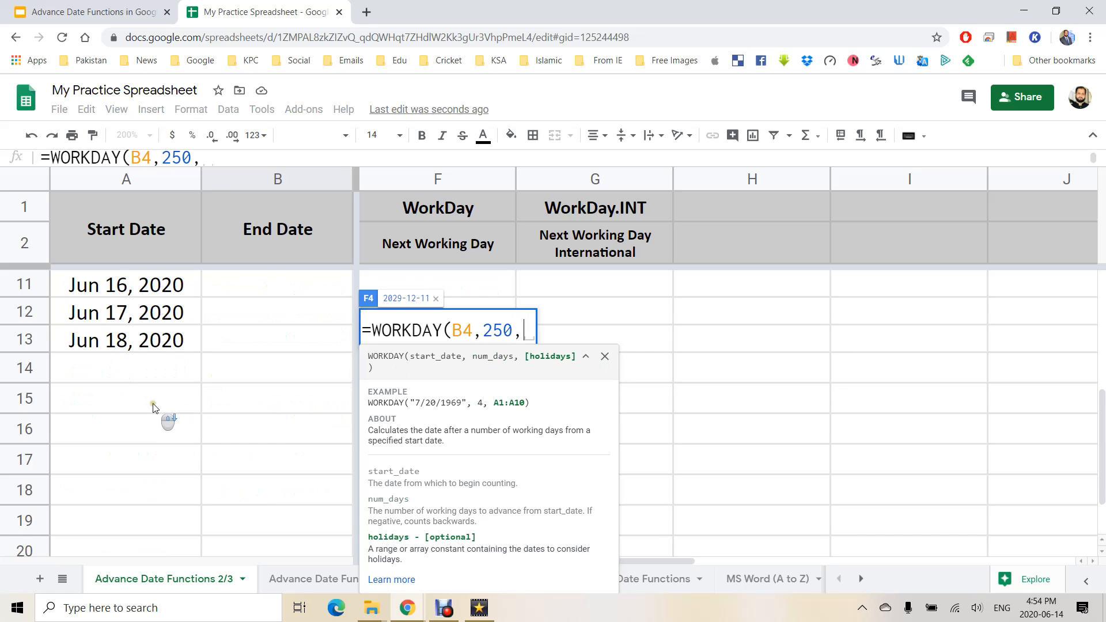
scroll(164, 372, up, 1)
click(154, 346)
drag(154, 352, 153, 398)
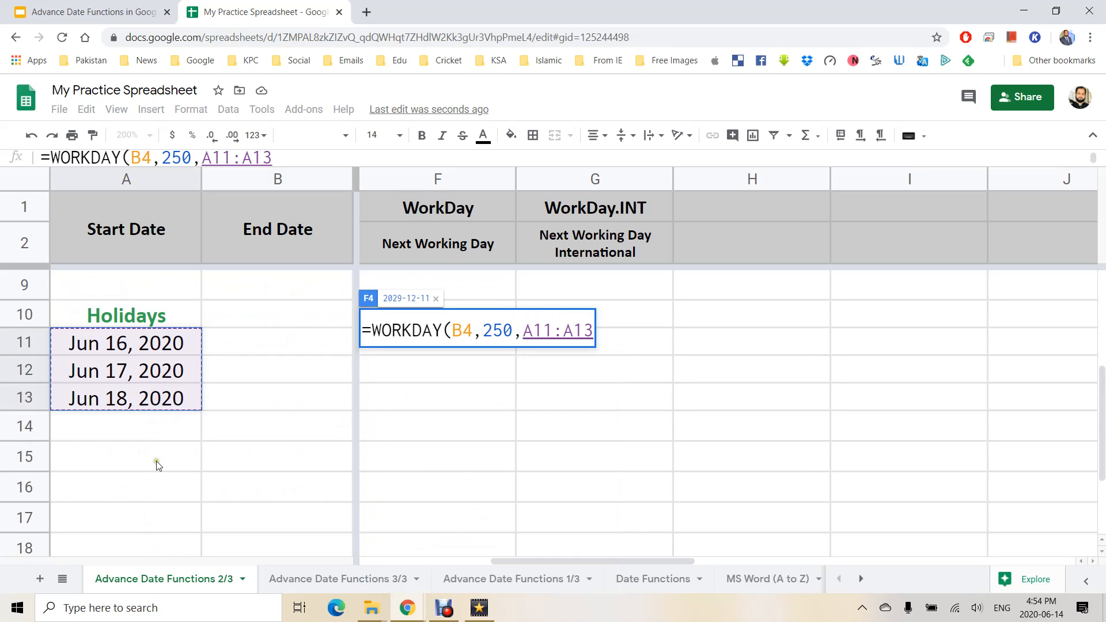
scroll(167, 402, up, 3)
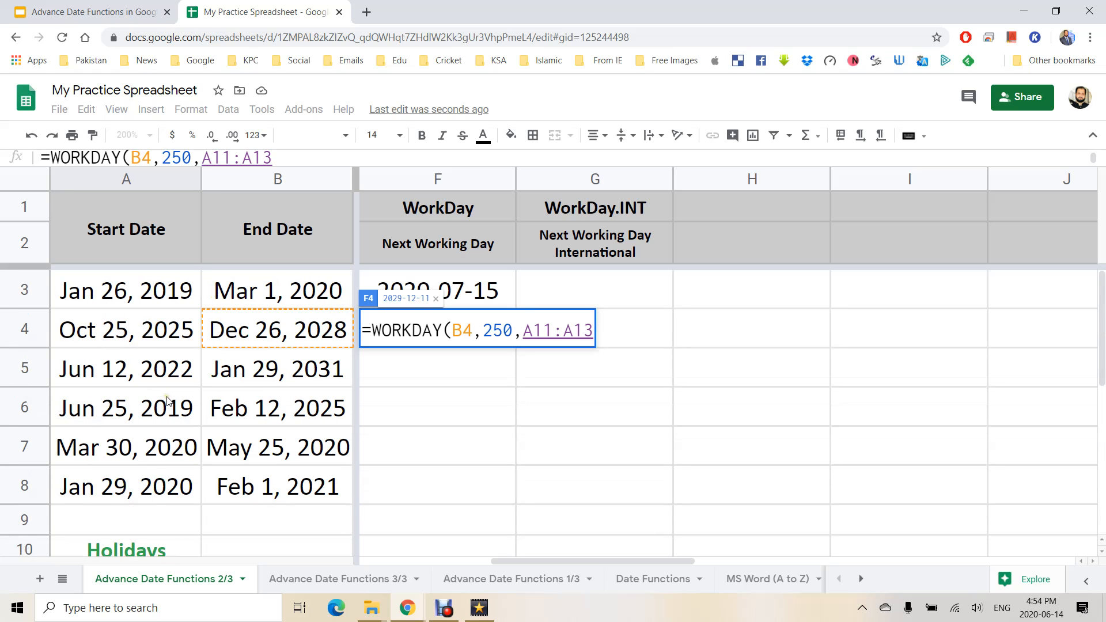
text())
key(Return)
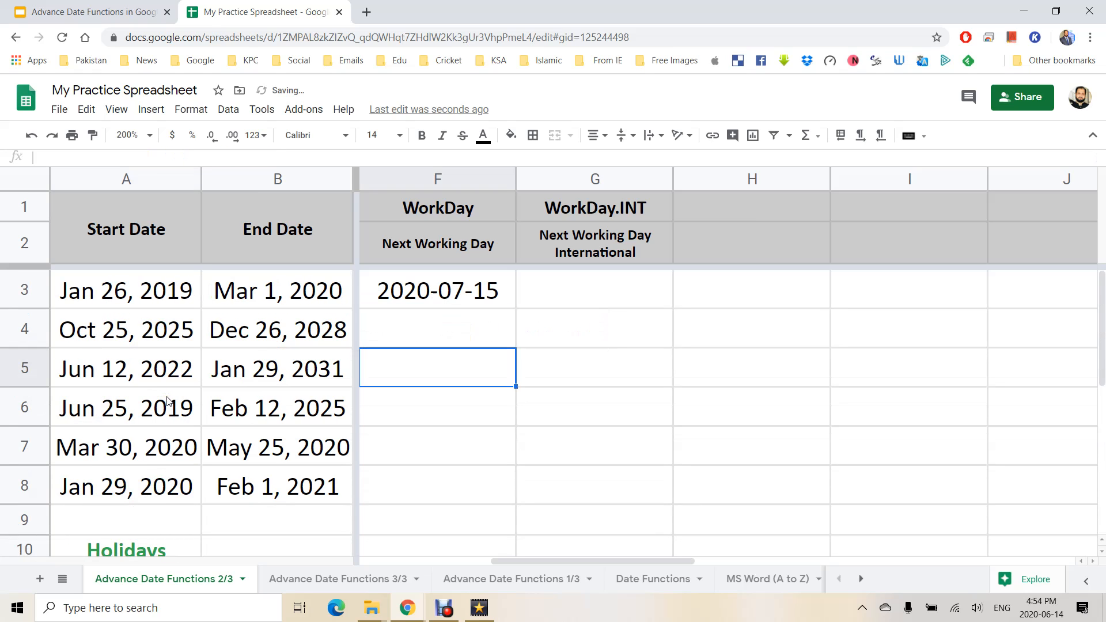
Copy F4's WORKDAY formula down to F8 and check the column F results.
click(411, 323)
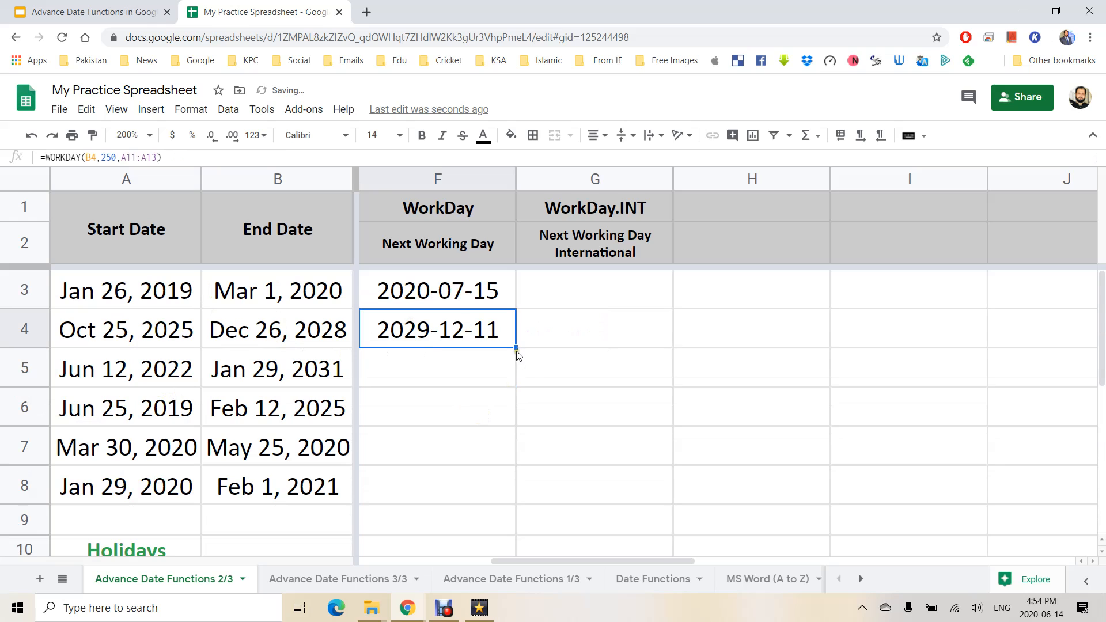
drag(500, 493, 499, 493)
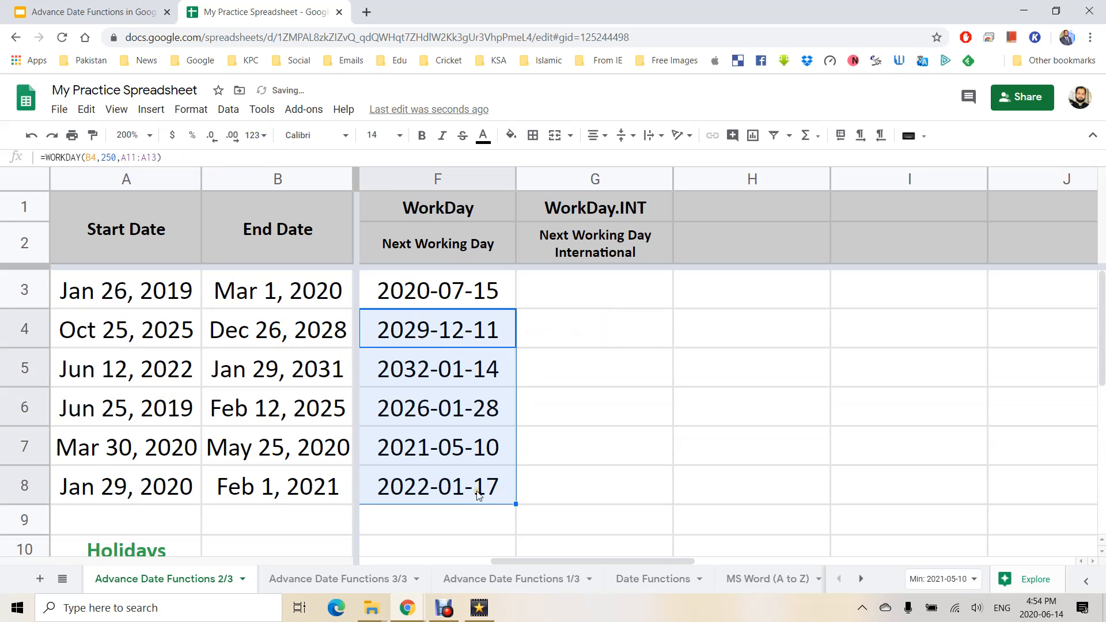
drag(449, 297, 436, 477)
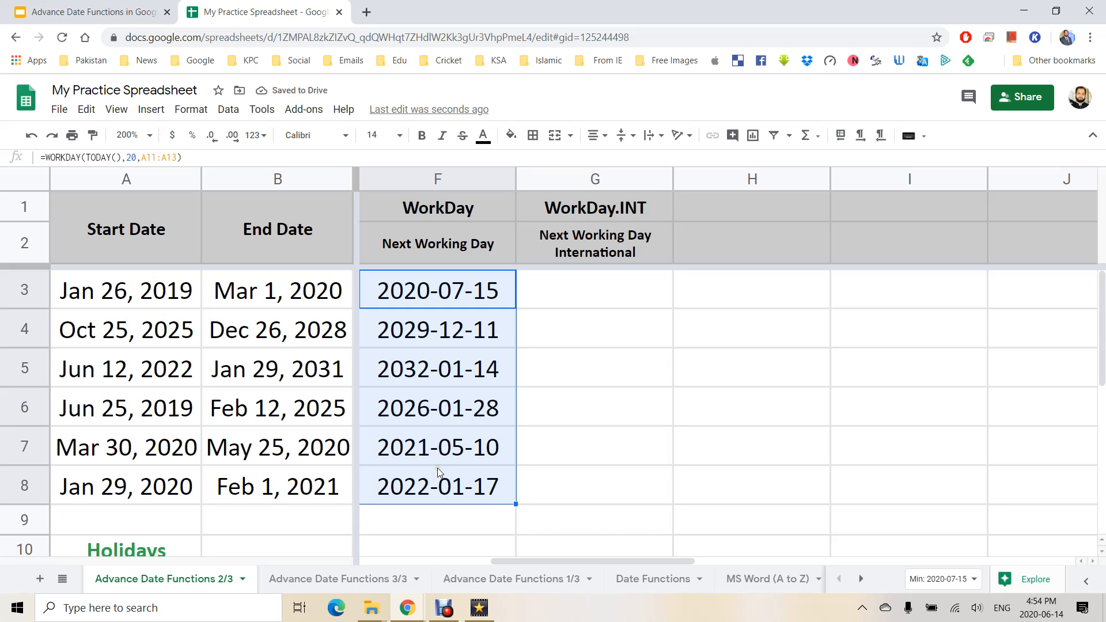
click(461, 301)
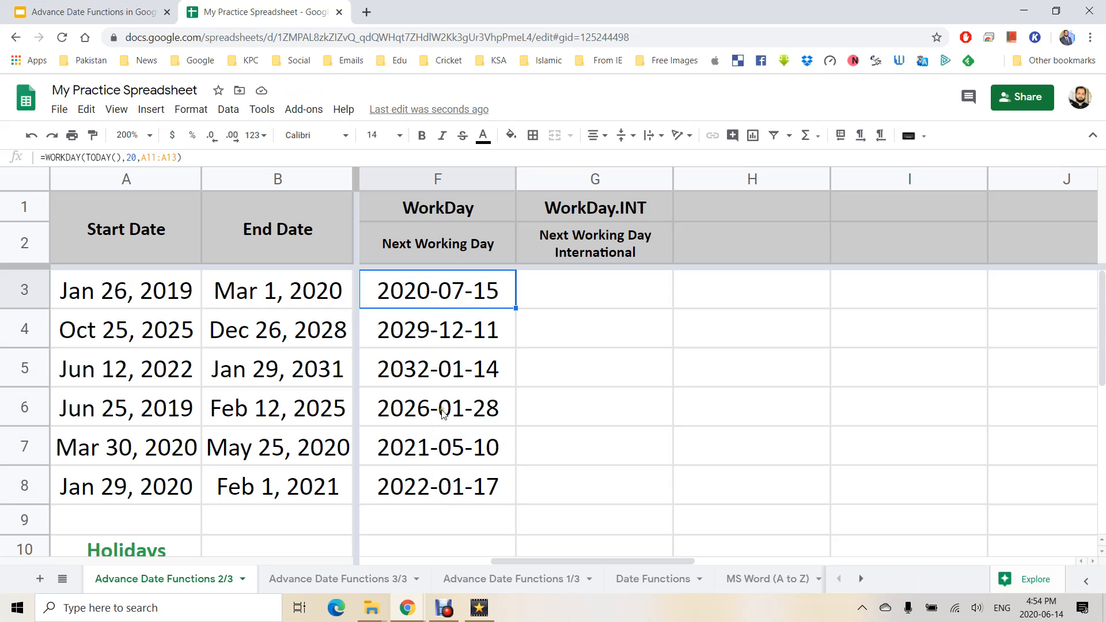
click(736, 286)
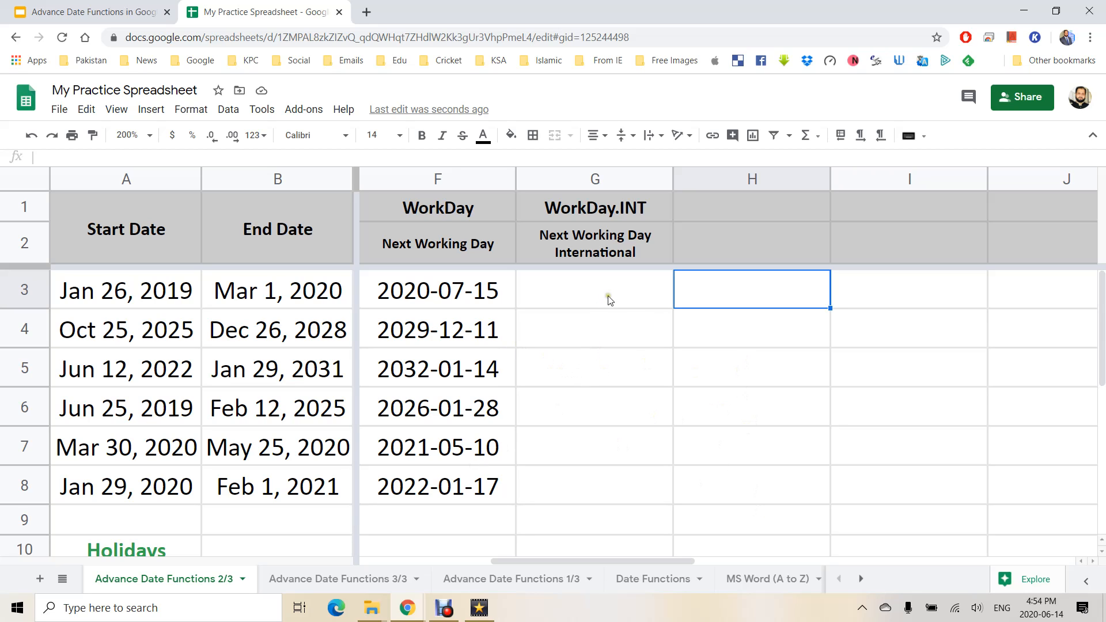
Review the WORKDAY formulas in F3, F4 and F6.
click(439, 330)
click(438, 420)
click(446, 301)
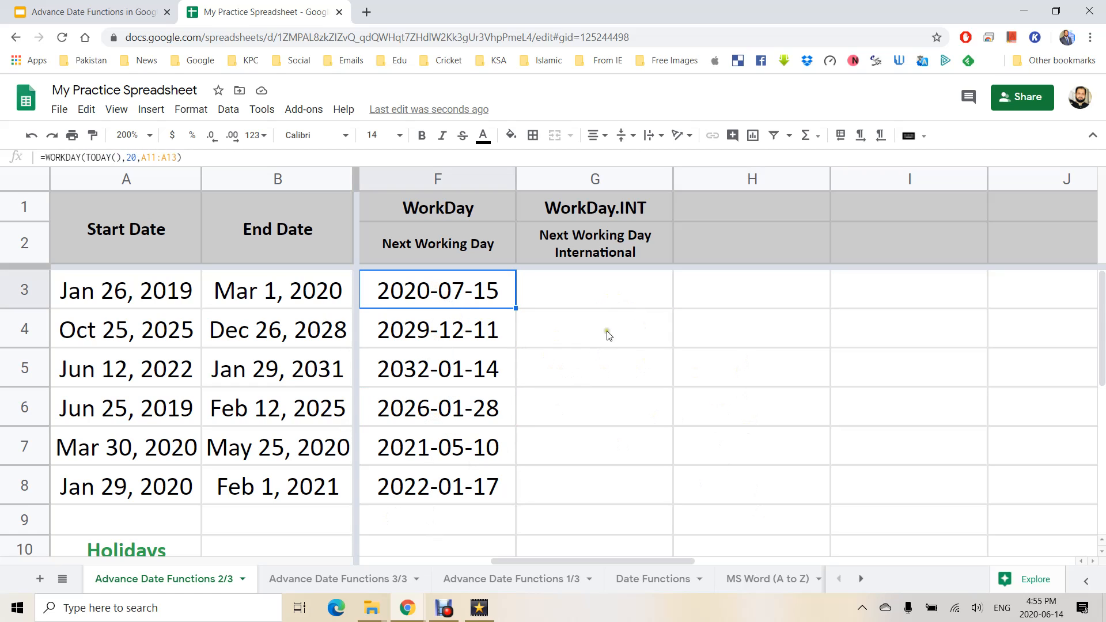
click(450, 326)
Enter day counts 20, 30, 50, 90 and 70 into H4:H8.
click(791, 330)
text(20)
key(Return)
text(30)
key(Return)
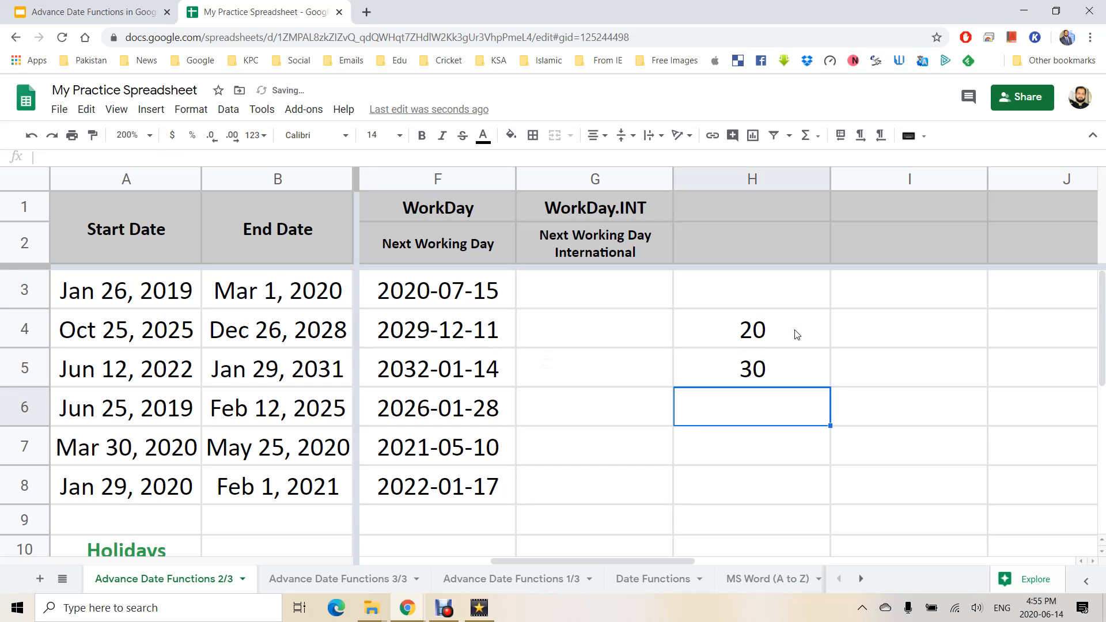
text(50)
key(Return)
text(90)
key(Return)
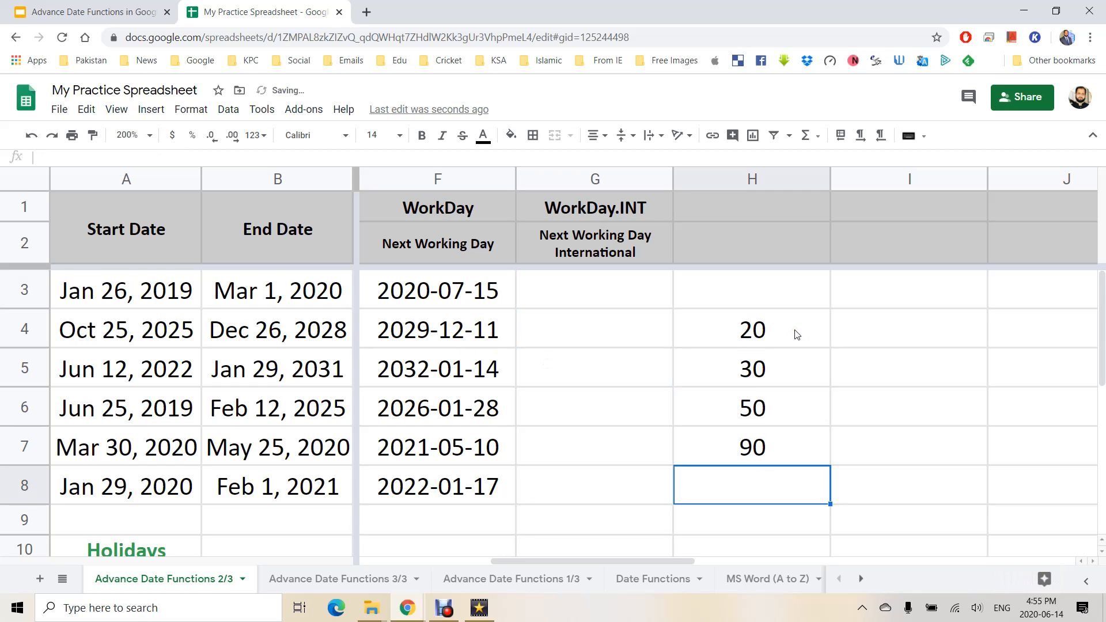
text(70)
key(Return)
key(Up)
key(Up)
key(Up)
key(Up)
key(Up)
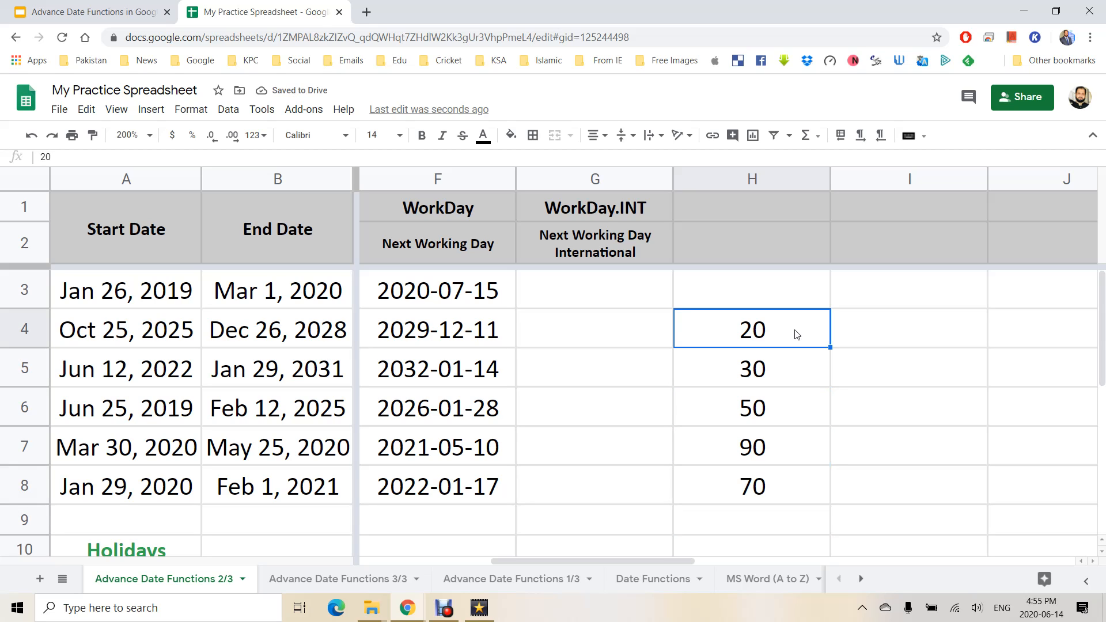
click(434, 334)
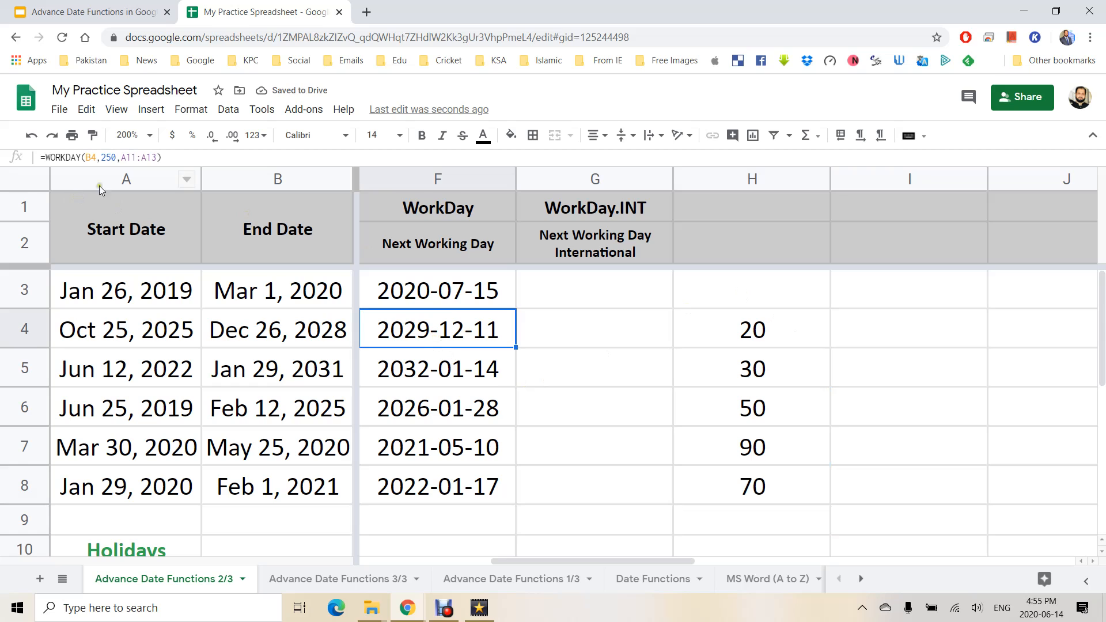
Replace the fixed 250 in F4's WORKDAY formula with H4 and fill it down to F8.
double_click(467, 330)
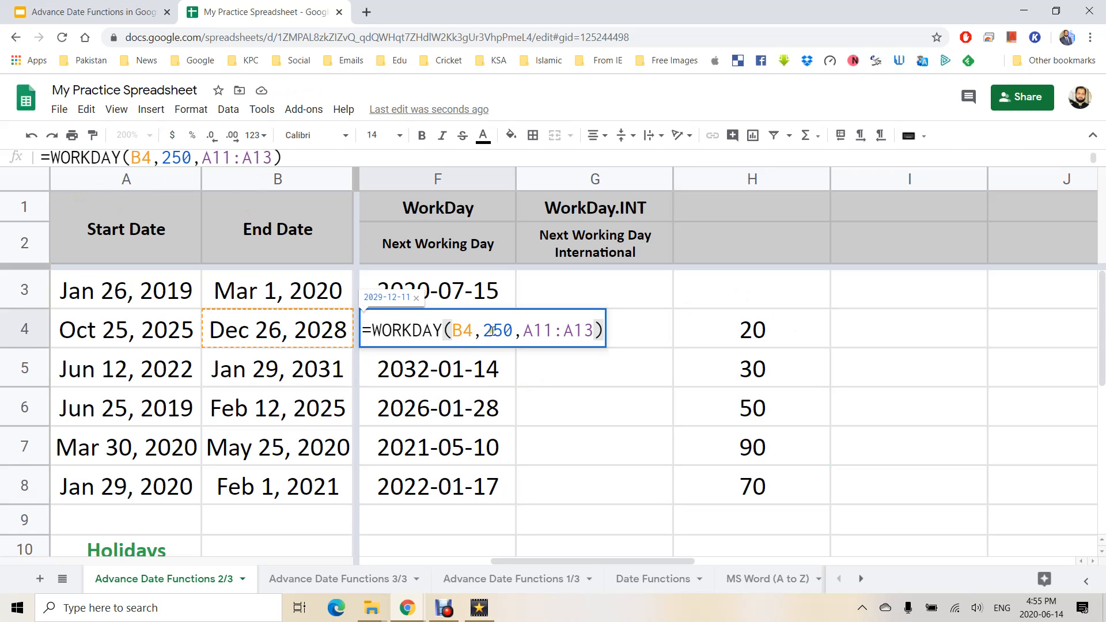
drag(484, 331, 511, 332)
key(BackSpace)
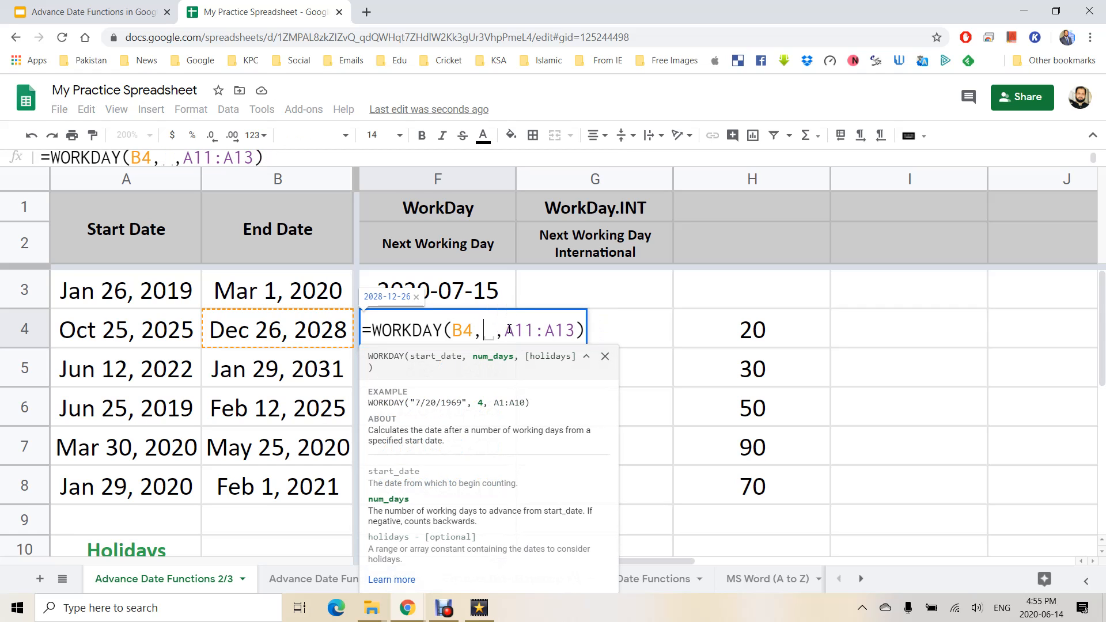
click(743, 334)
key(Return)
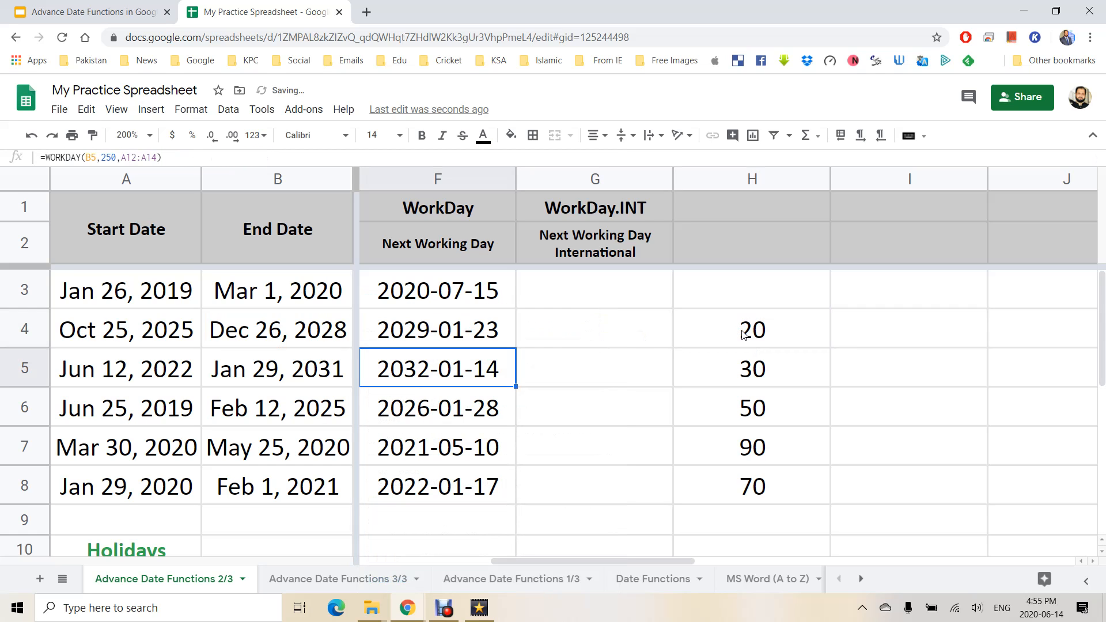
click(503, 332)
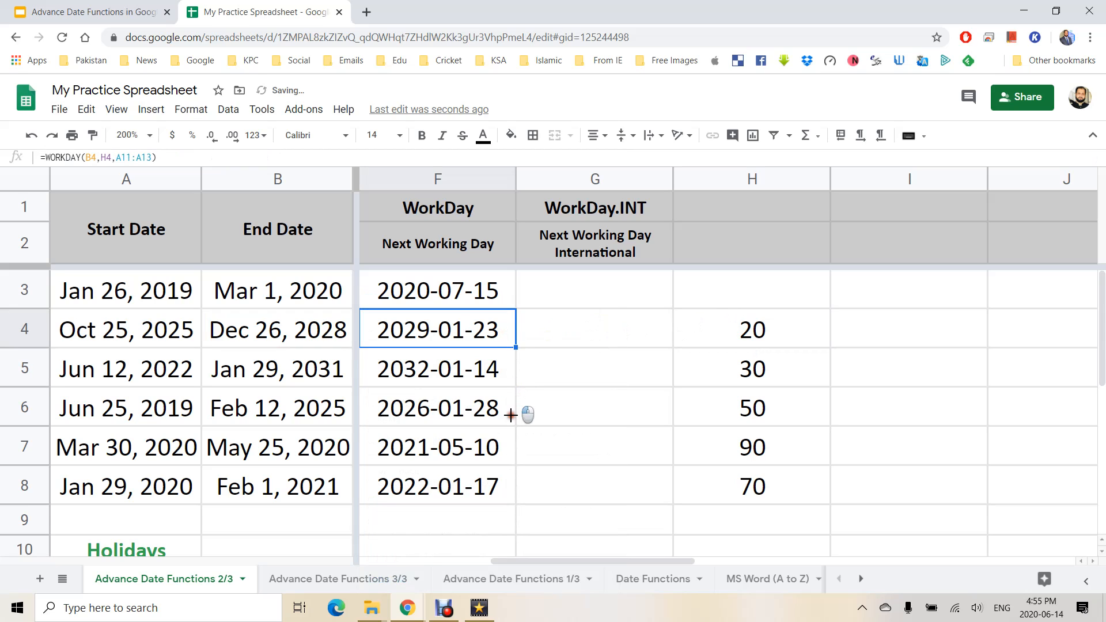
drag(509, 486, 511, 496)
Change the day counts in H4, H5 and H6 to 150, 250 and 310.
click(781, 339)
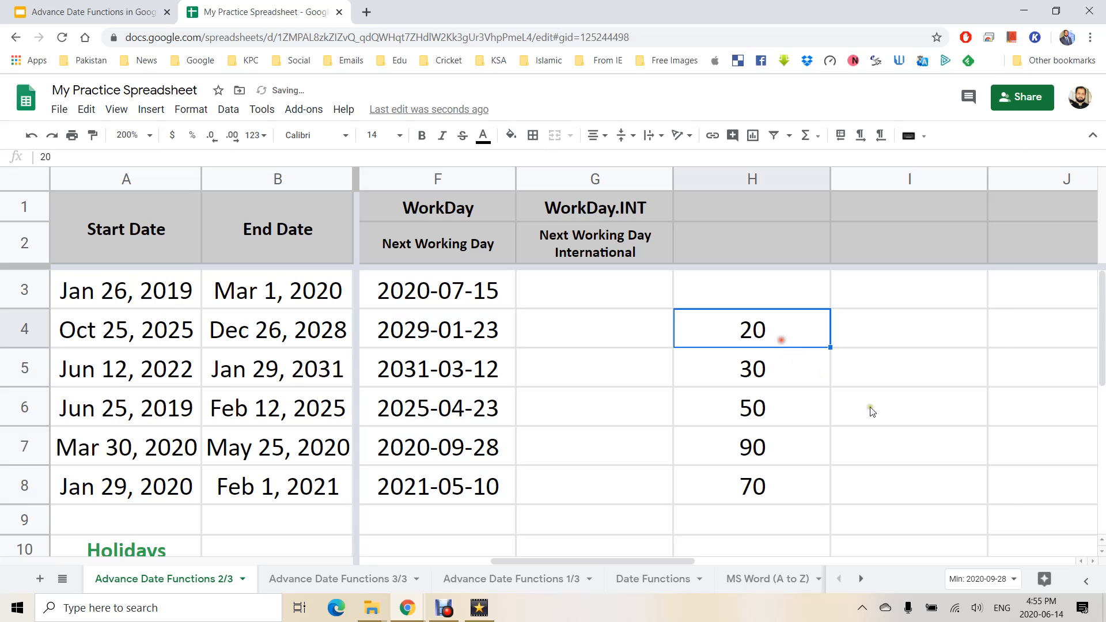
text(65)
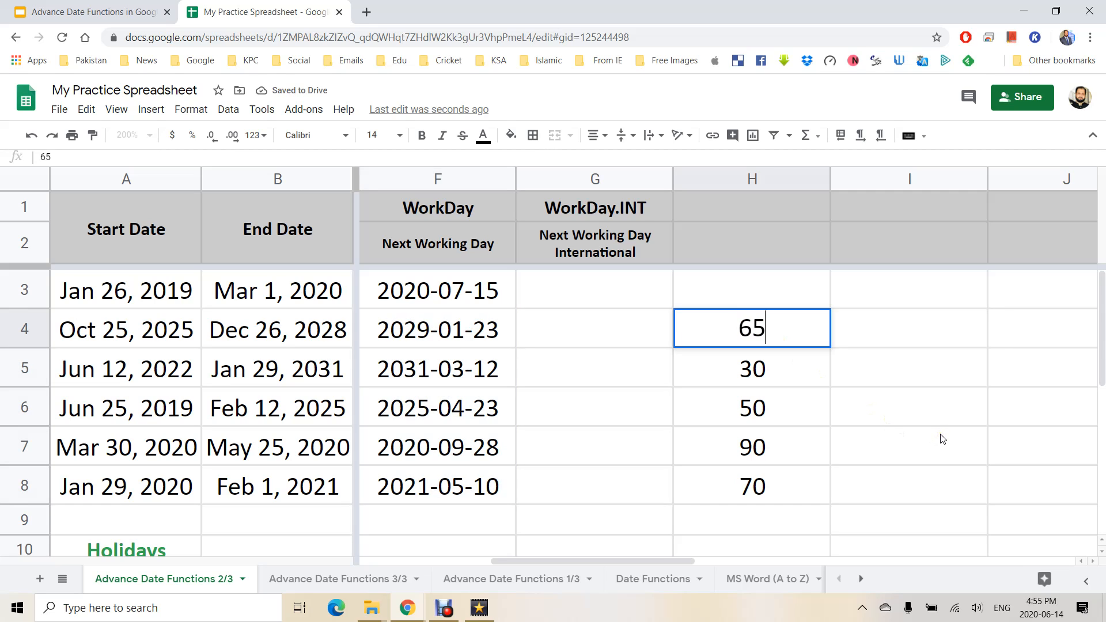
key(Return)
key(Up)
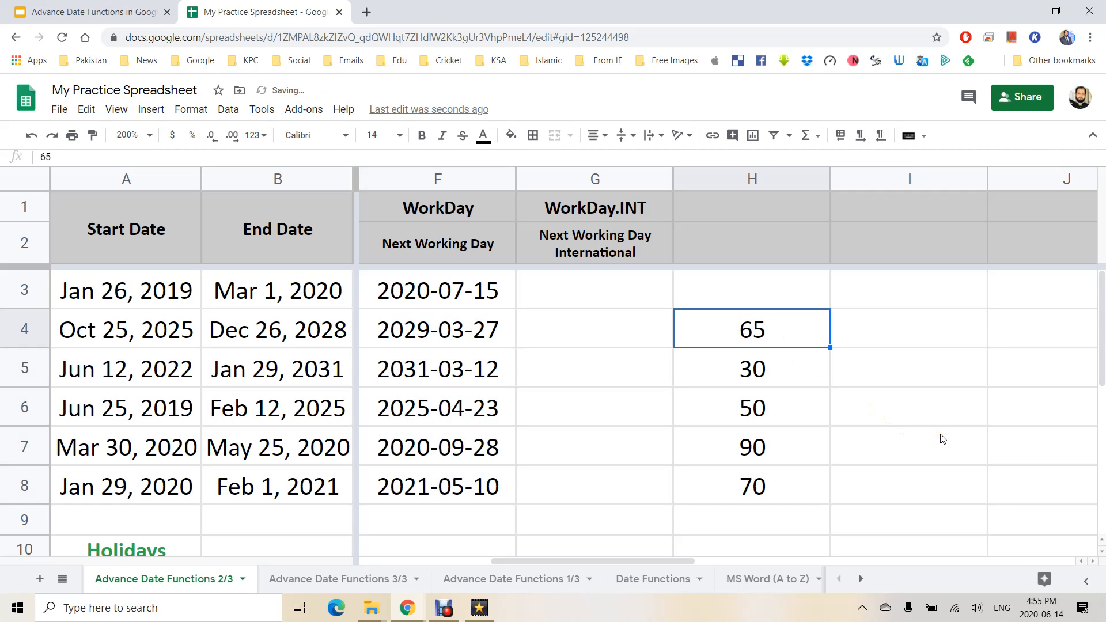
text(150)
key(Return)
text(250)
key(Return)
text(3)
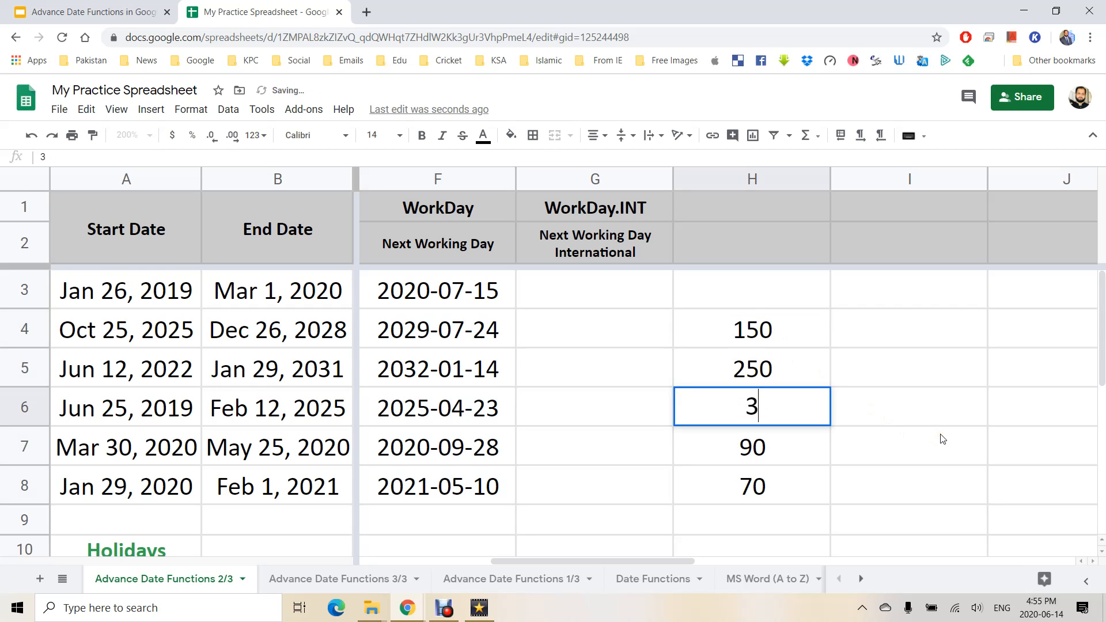
text(10)
key(Return)
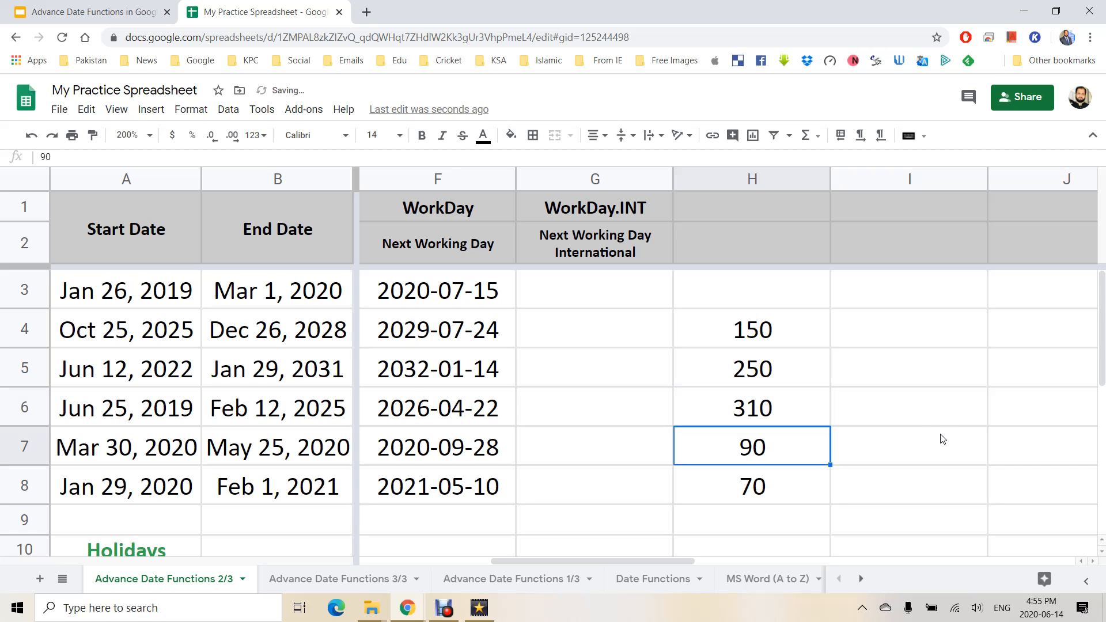
click(414, 415)
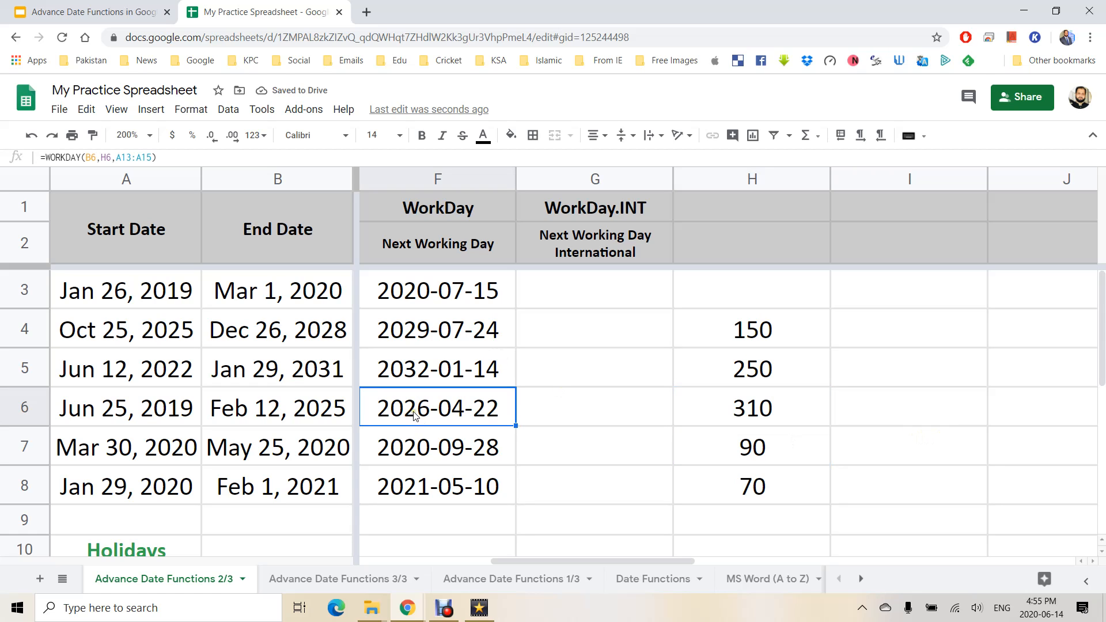
click(411, 296)
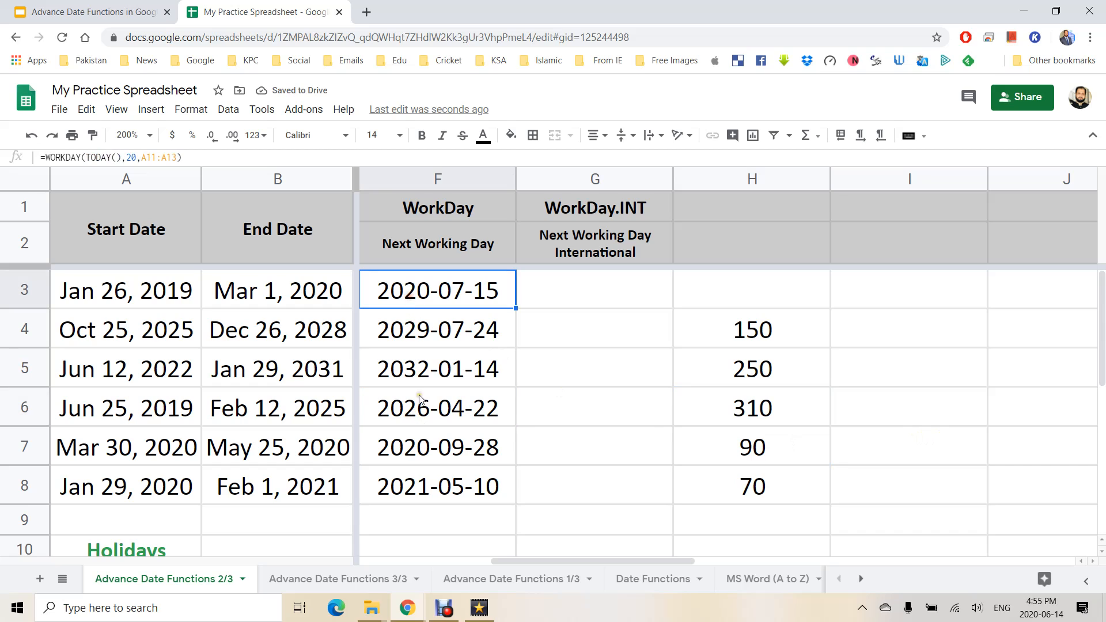
click(570, 295)
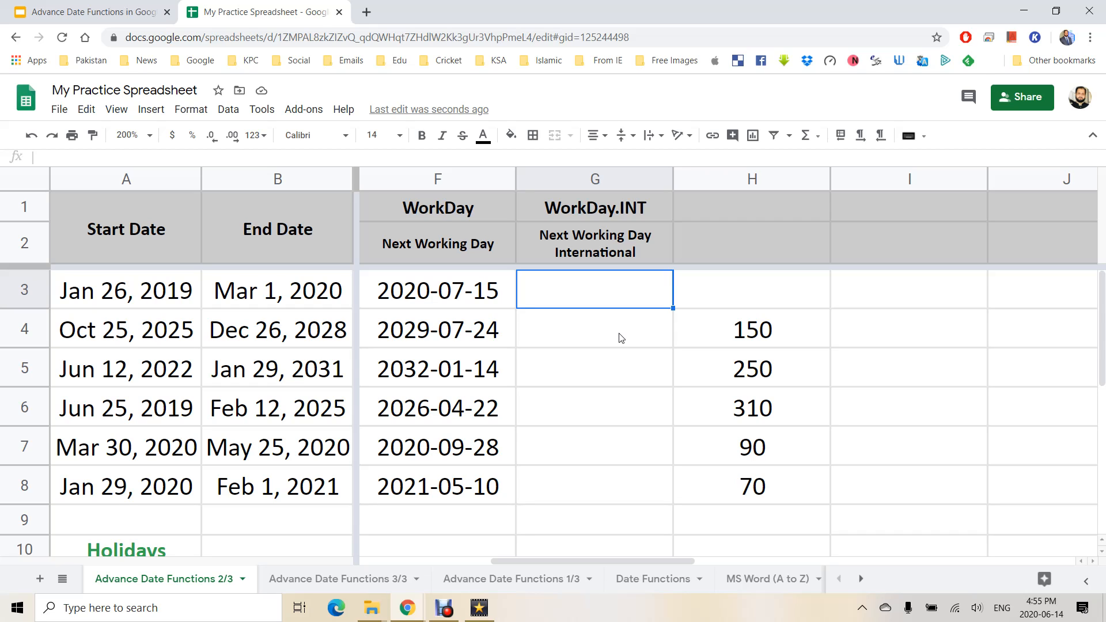
click(447, 288)
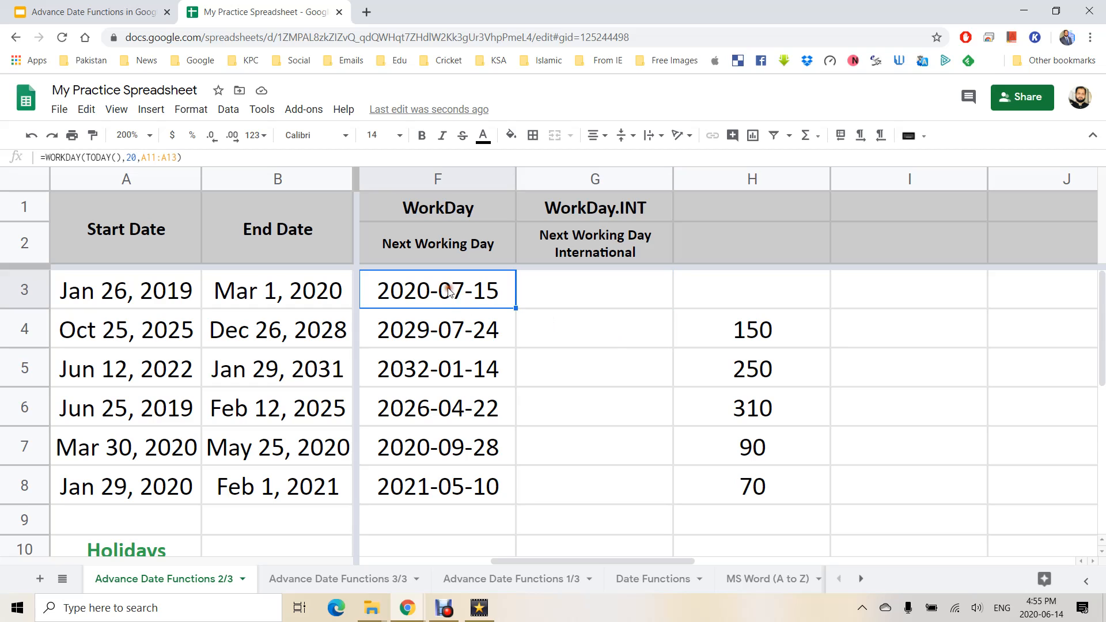
click(570, 285)
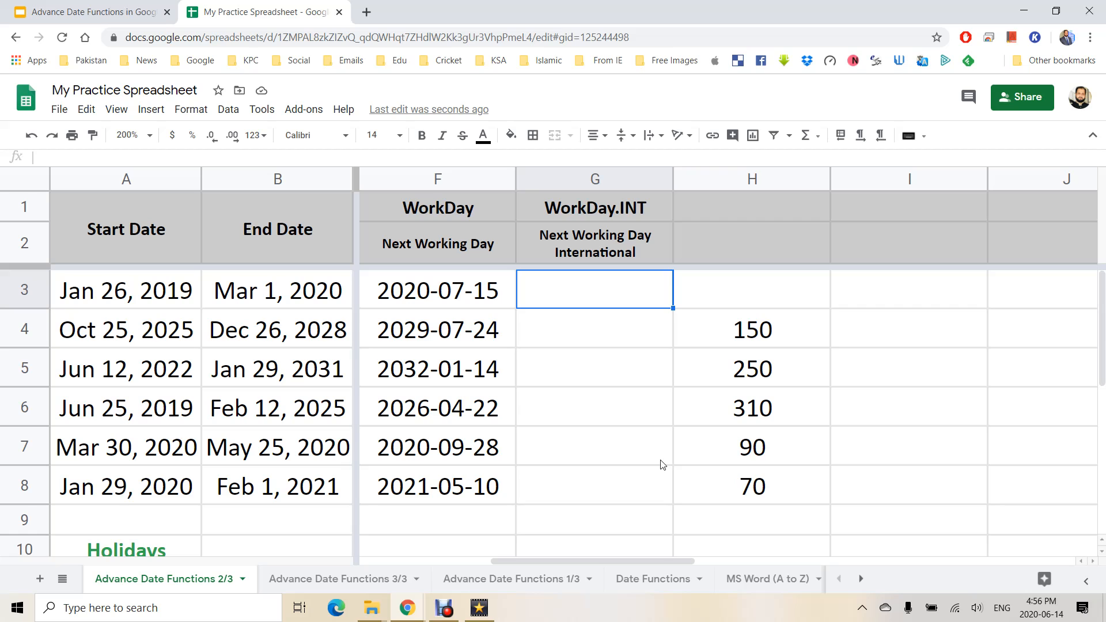
Start G3's formula as =WORKDAY.INTL(TODAY(),20,"0000110".
text(=)
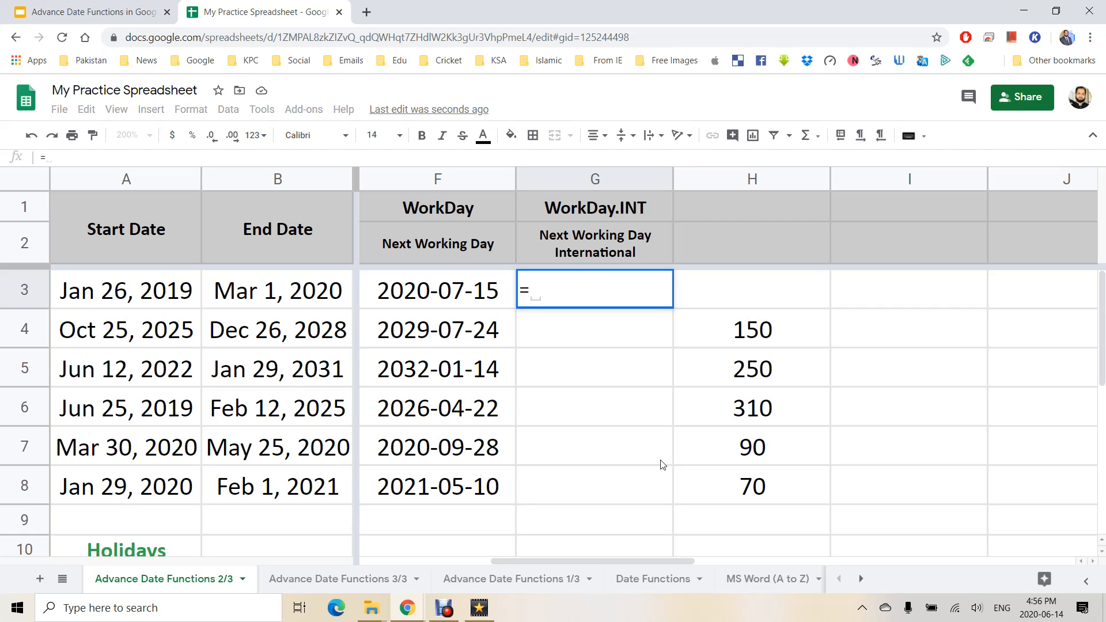
text(WORK)
key(Down)
key(Tab)
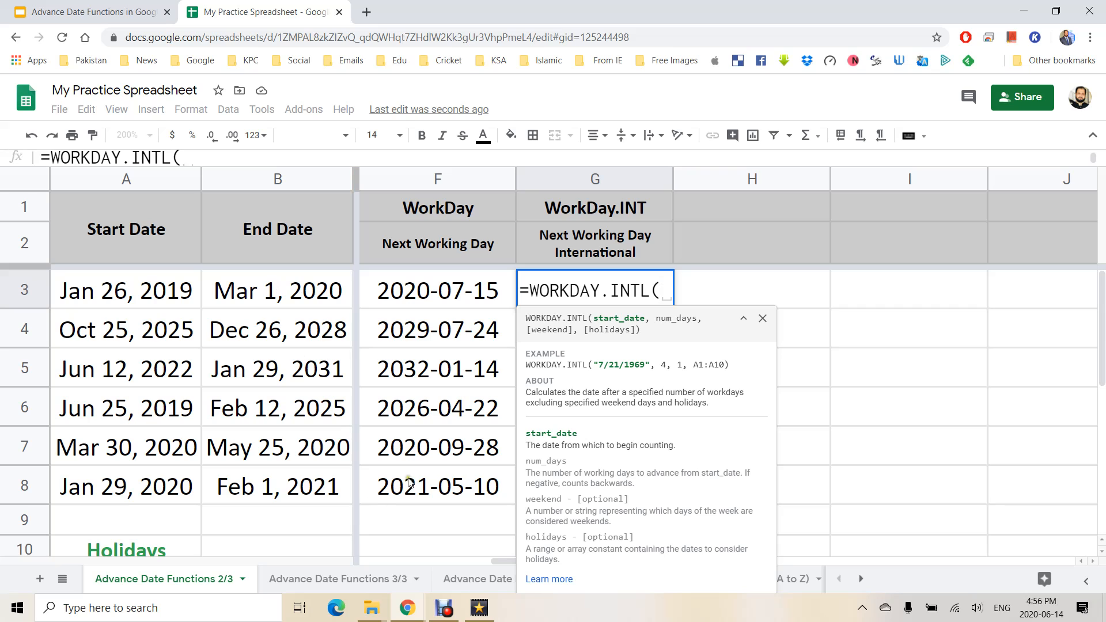
text(TO)
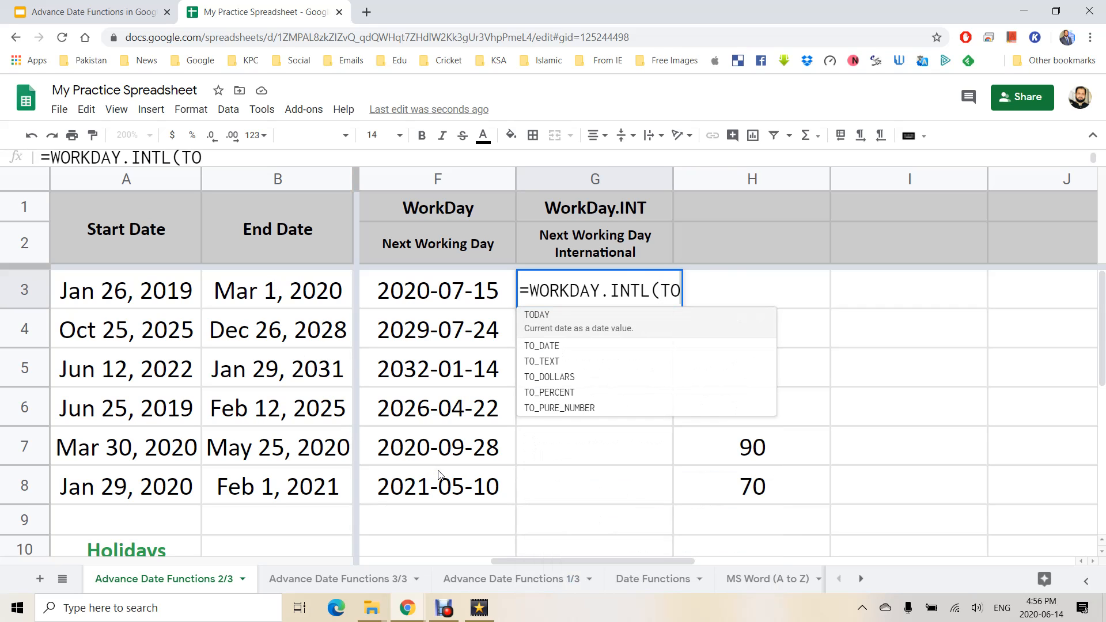
key(Tab)
text())
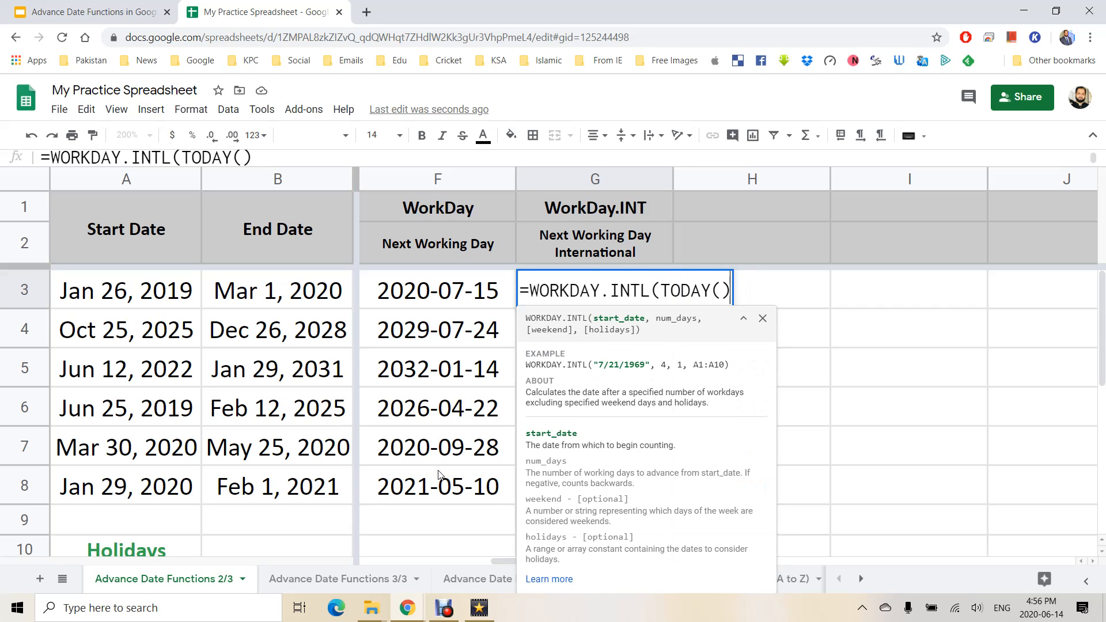
text(,)
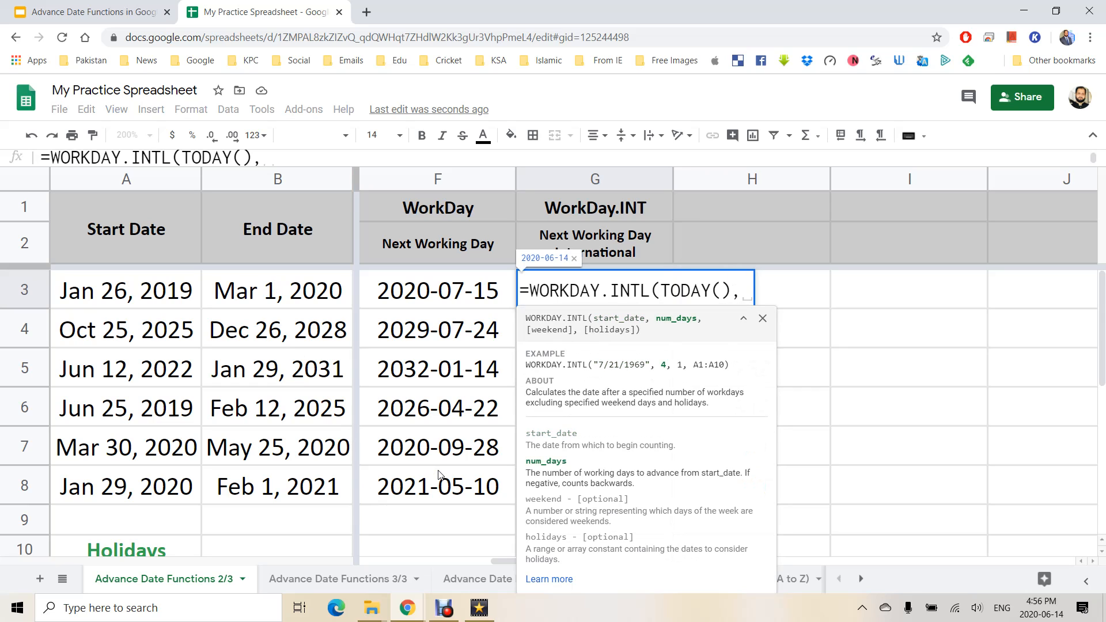
text(2)
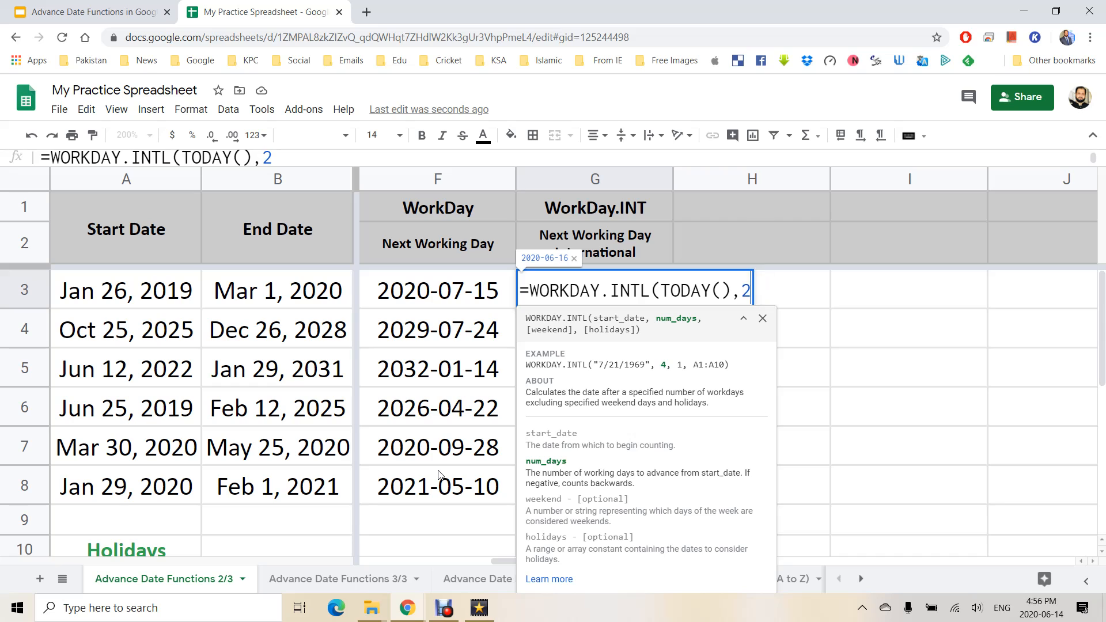
text(0,)
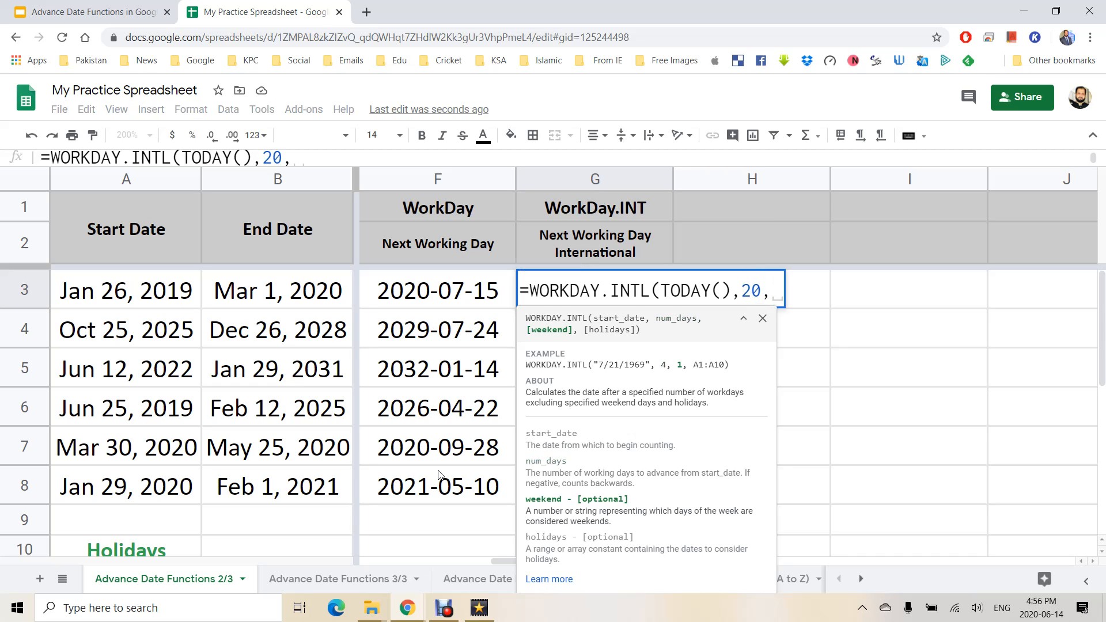
text(")
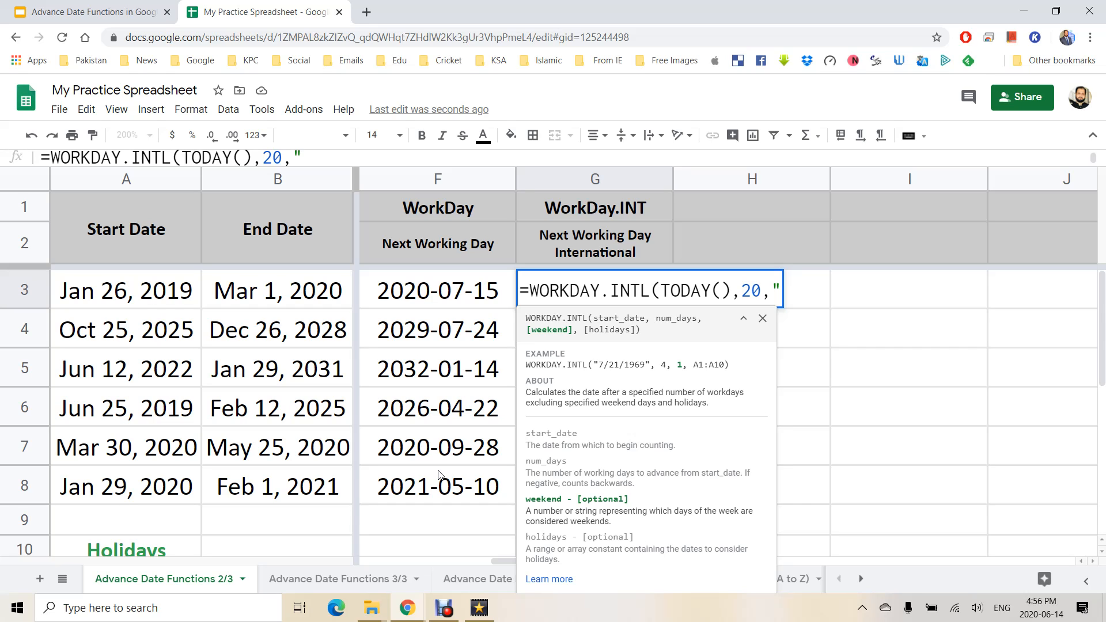
text(0000)
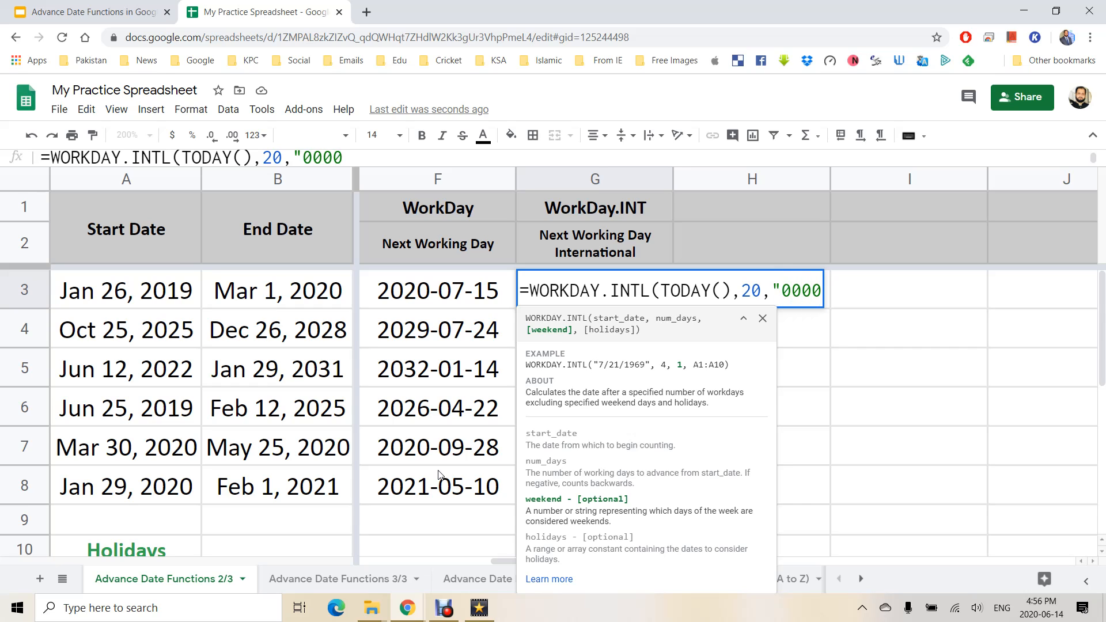
text(110)
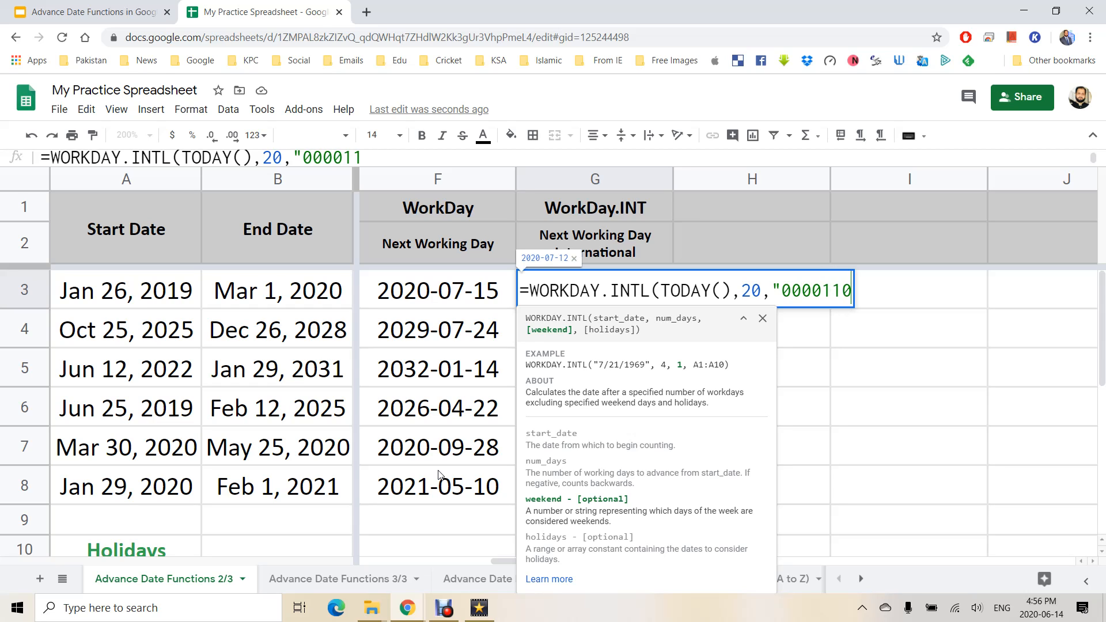
text(")
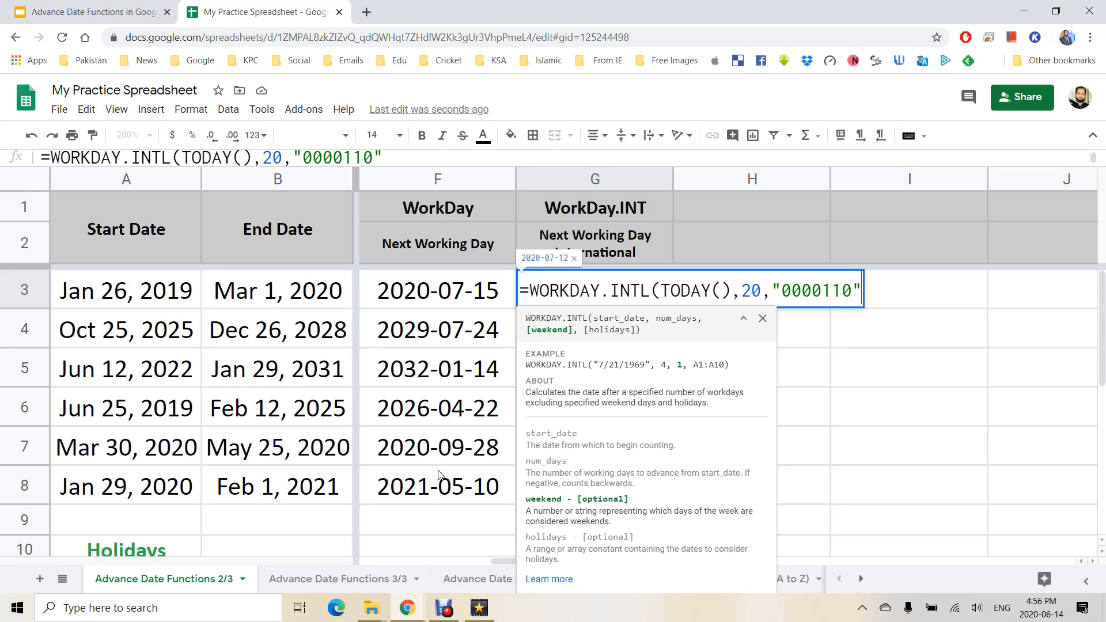
Correct the weekend pattern digits to 0000110, then close and commit G3's formula.
key(Left)
key(Left)
key(Left)
key(Left)
key(Left)
key(Left)
key(Left)
key(Left)
key(Right)
key(Right)
key(Right)
key(shift+Right)
key(shift+Right)
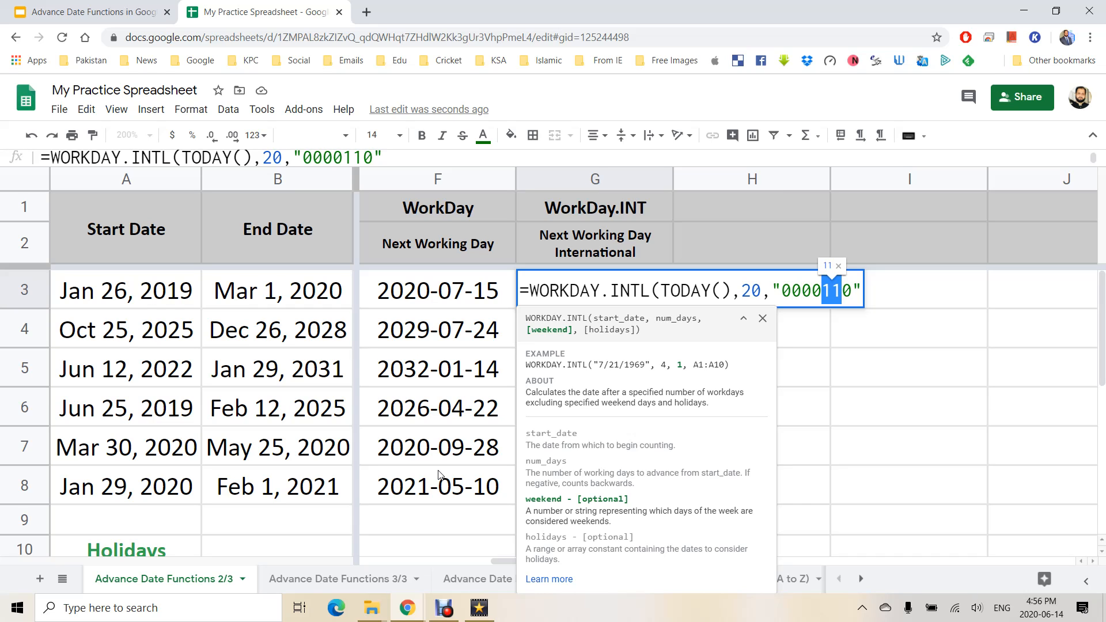
key(Left)
key(Left)
key(Left)
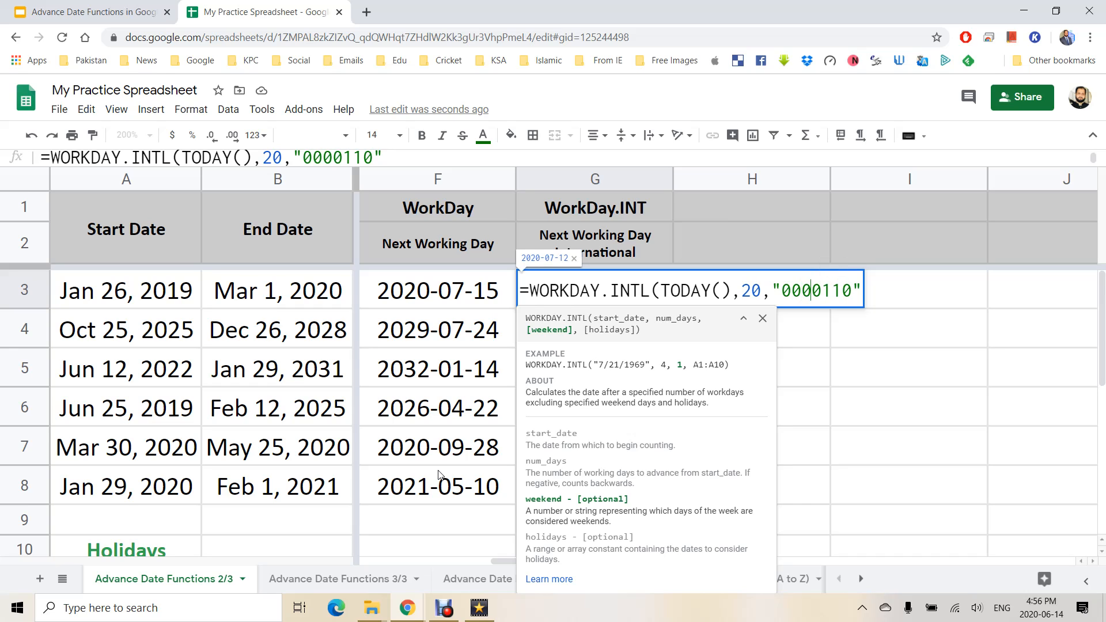
key(Left)
key(Left)
key(shift+Right)
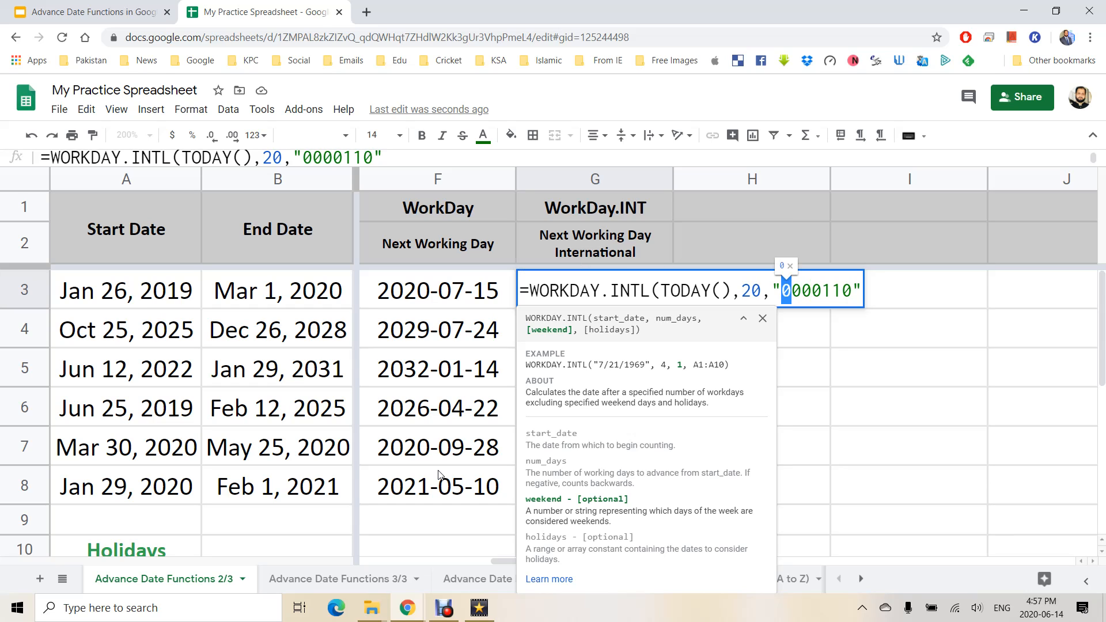
text(1)
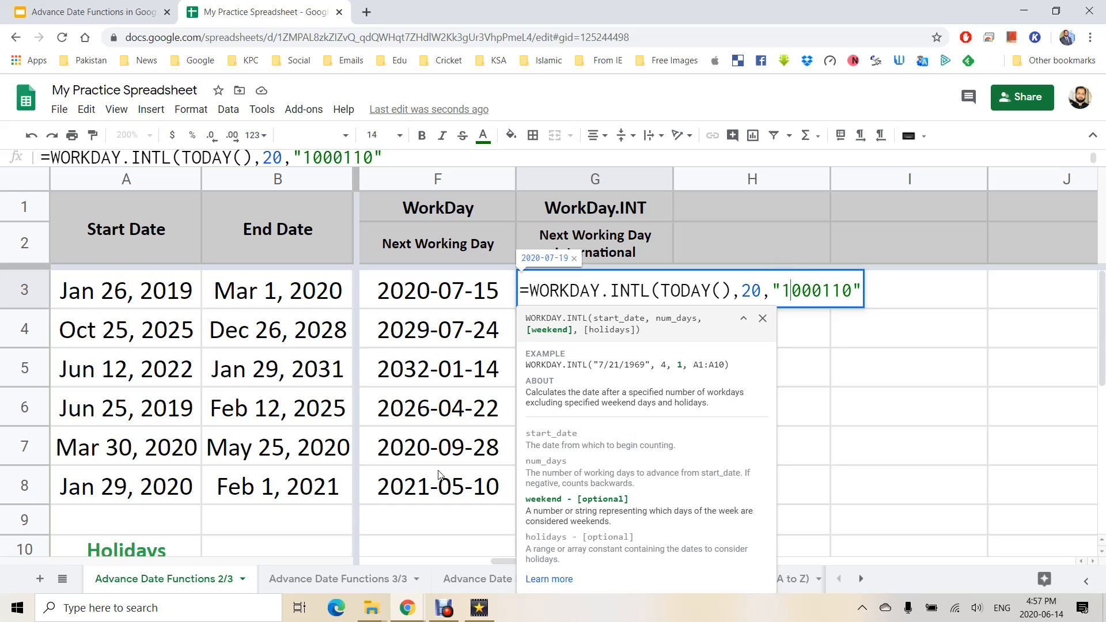
key(shift+Left)
text(0)
key(Right)
key(Right)
key(Right)
key(Right)
key(Right)
key(Right)
key(Right)
text())
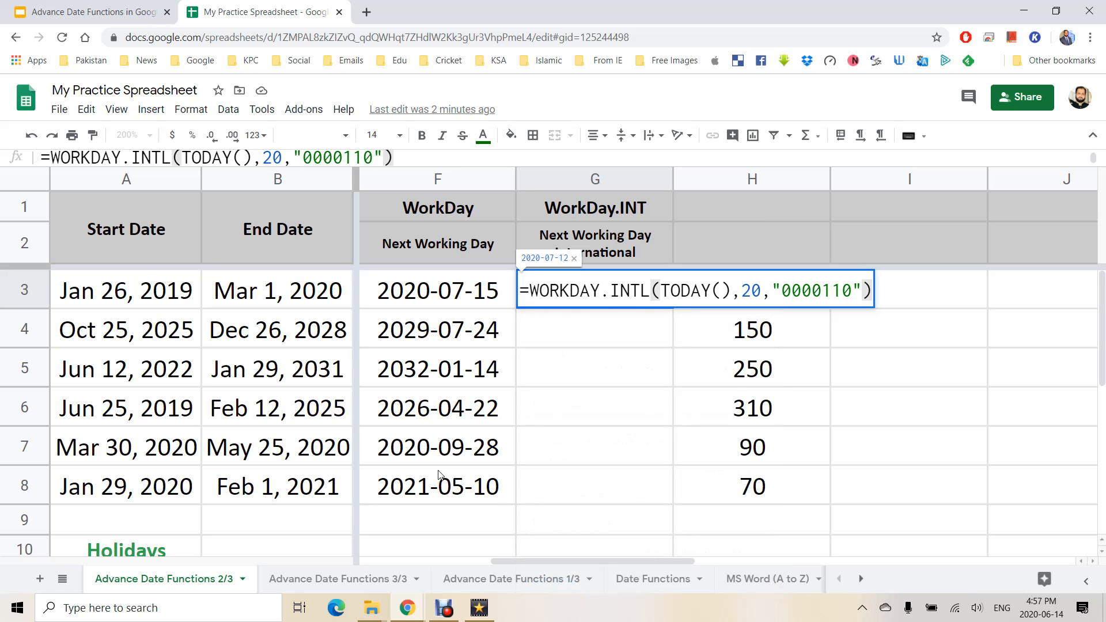
key(Return)
Add the A11:A13 holidays as the final argument of G3's formula.
key(Up)
key(F2)
key(BackSpace)
text(,)
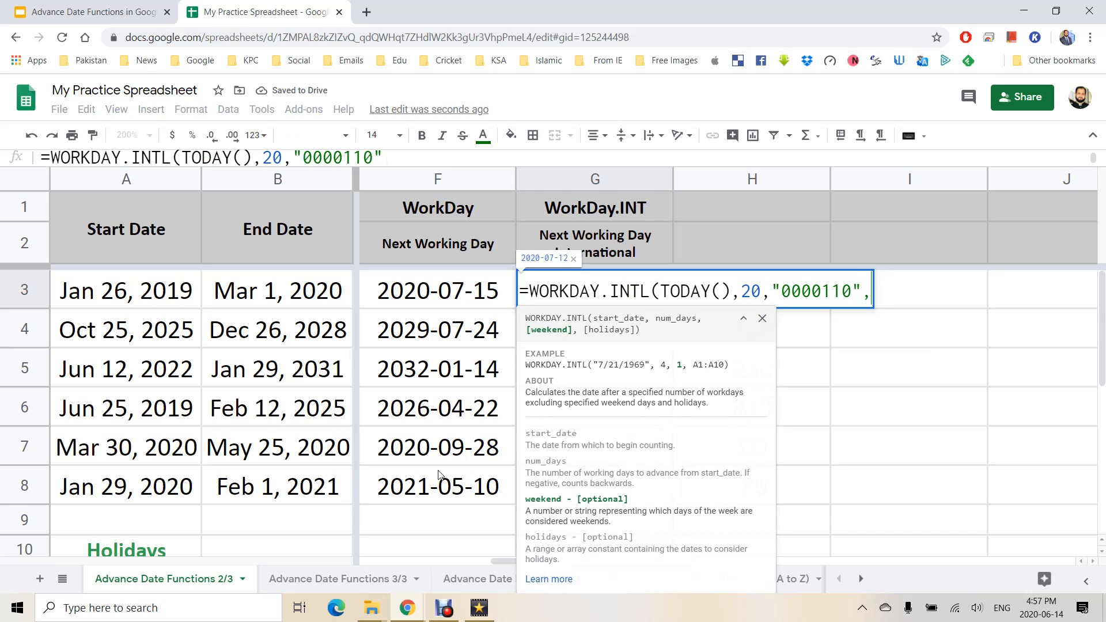
scroll(197, 496, down, 3)
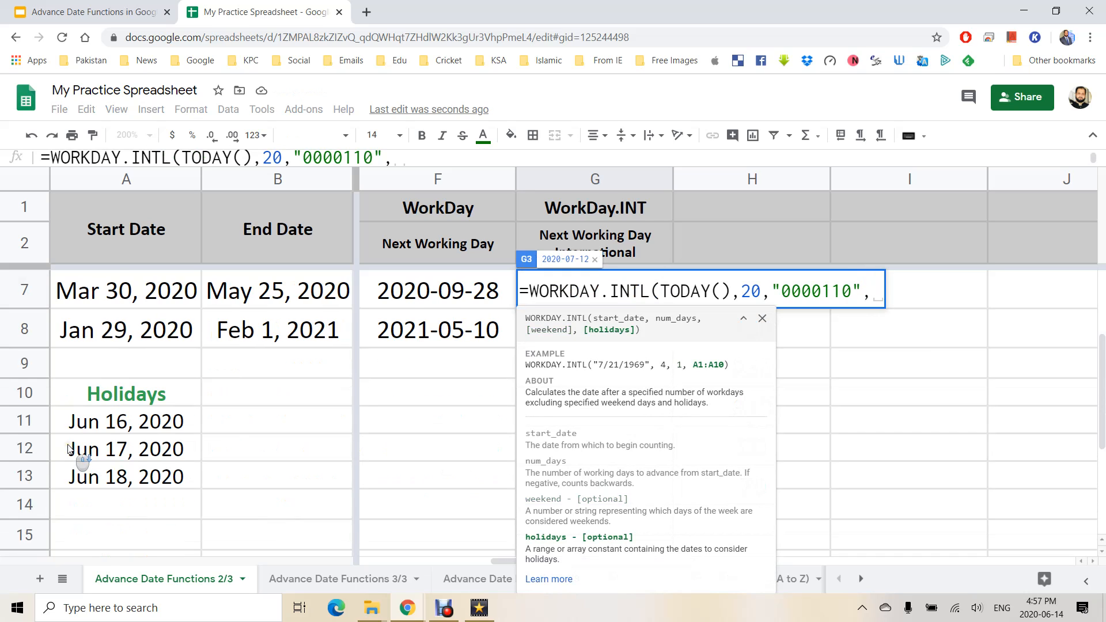
drag(173, 422, 173, 474)
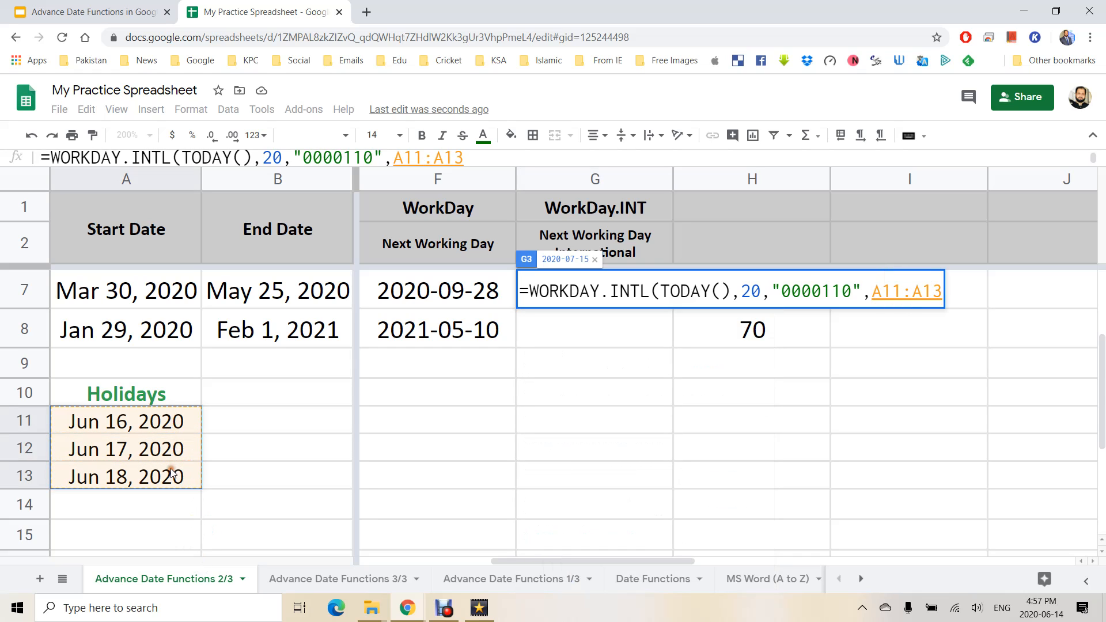
text())
key(Return)
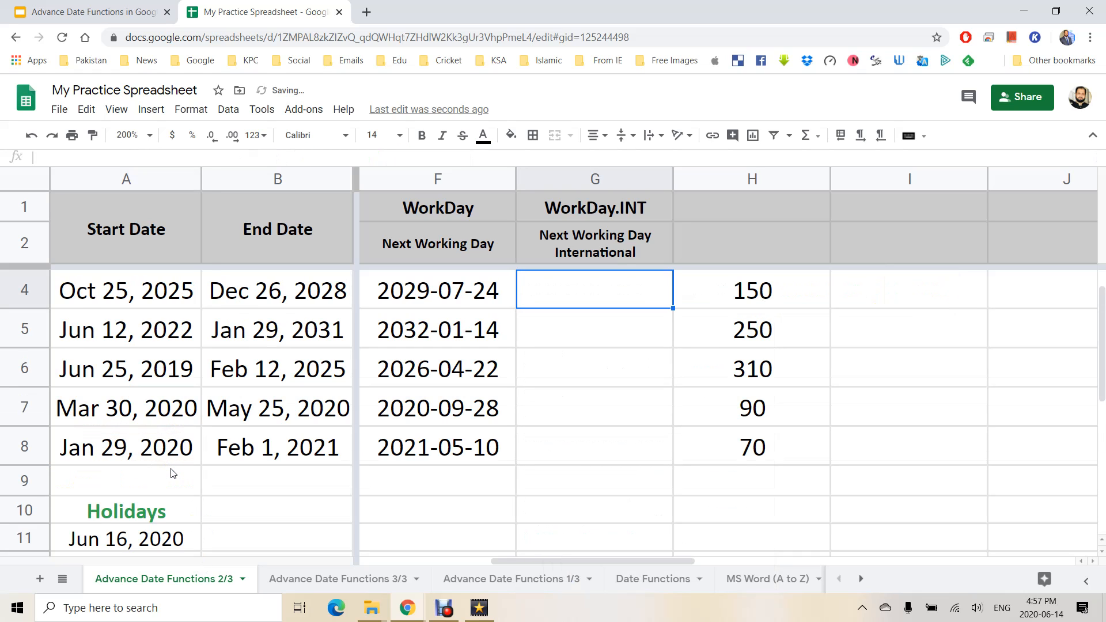
Review G3's weekend pattern and F4's WORKDAY formula without changing them.
scroll(666, 373, up, 1)
key(Up)
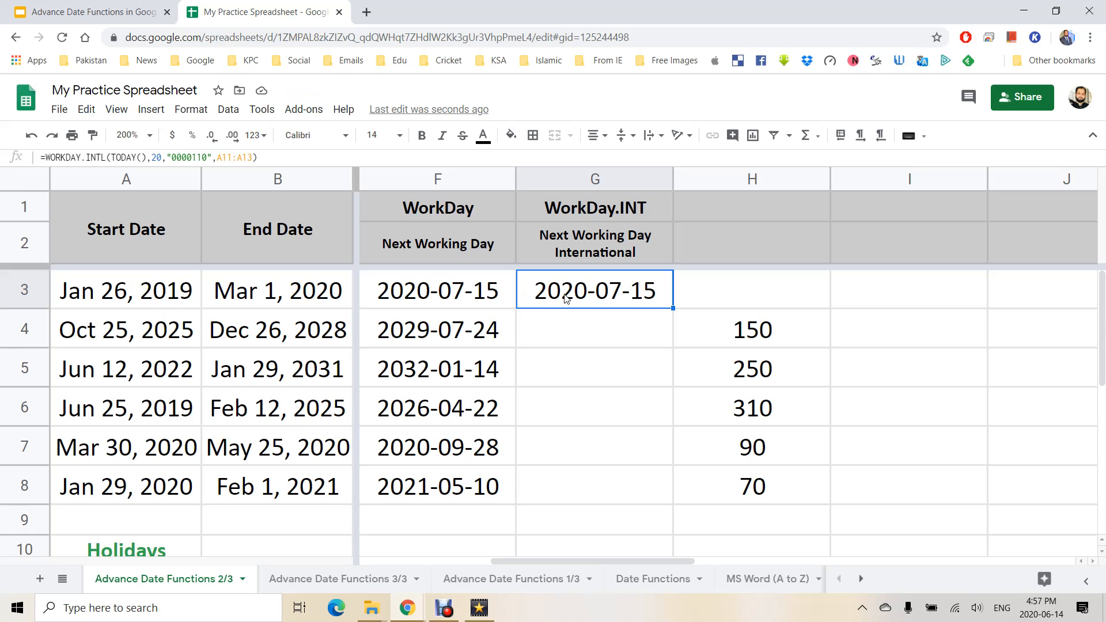
double_click(589, 287)
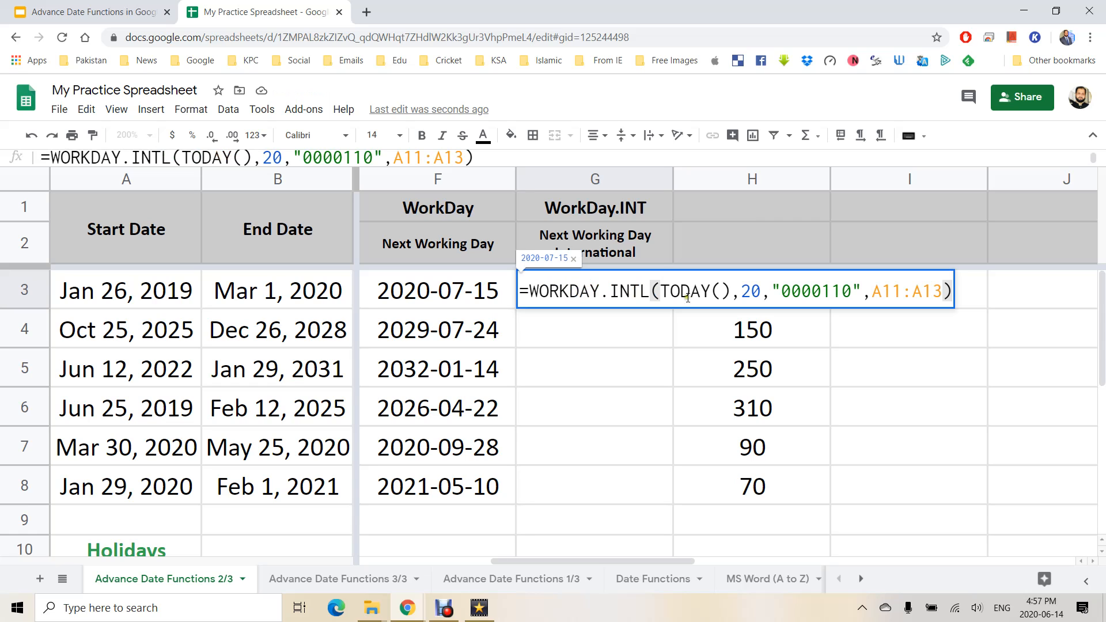
drag(822, 291, 798, 291)
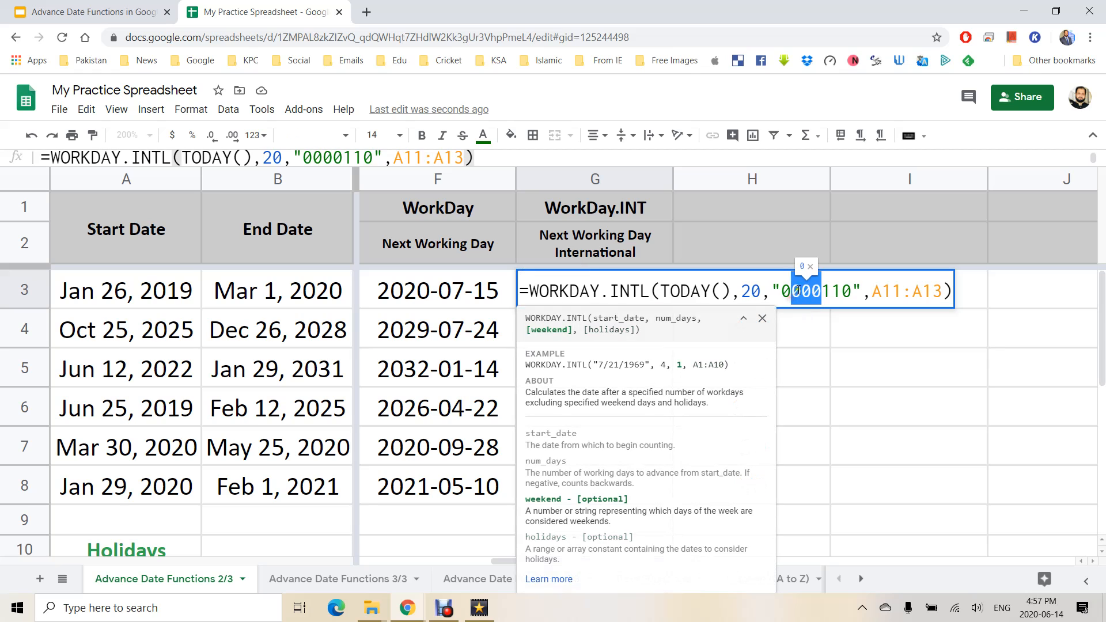
key(Escape)
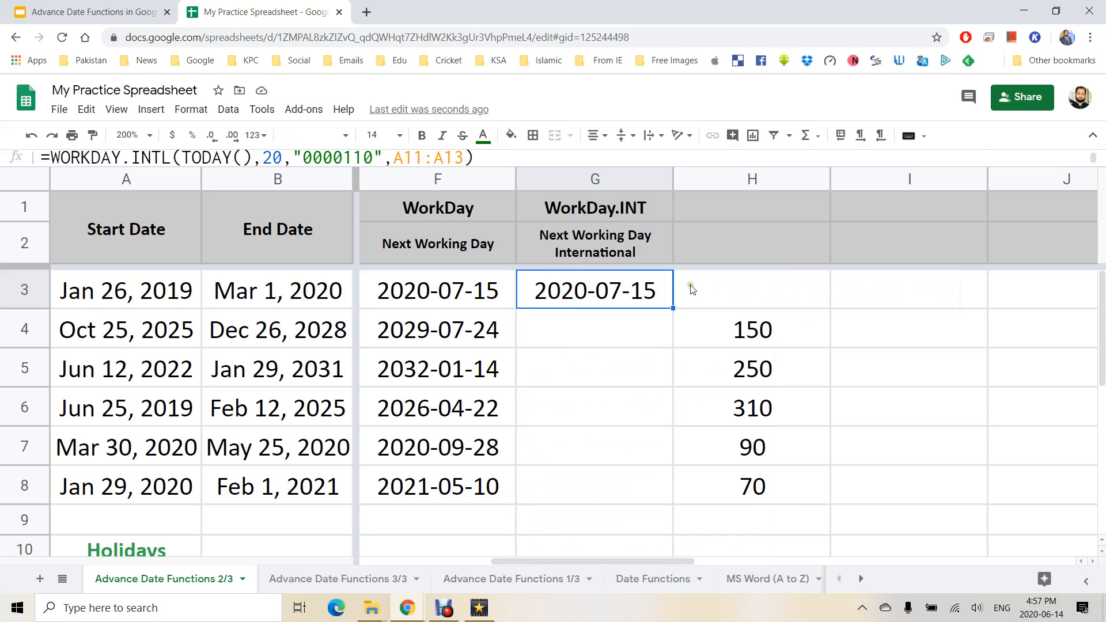
click(435, 337)
Begin G4's WORKDAY.INTL formula with start date B4, days H4 and weekend 1.
click(633, 340)
text(=W)
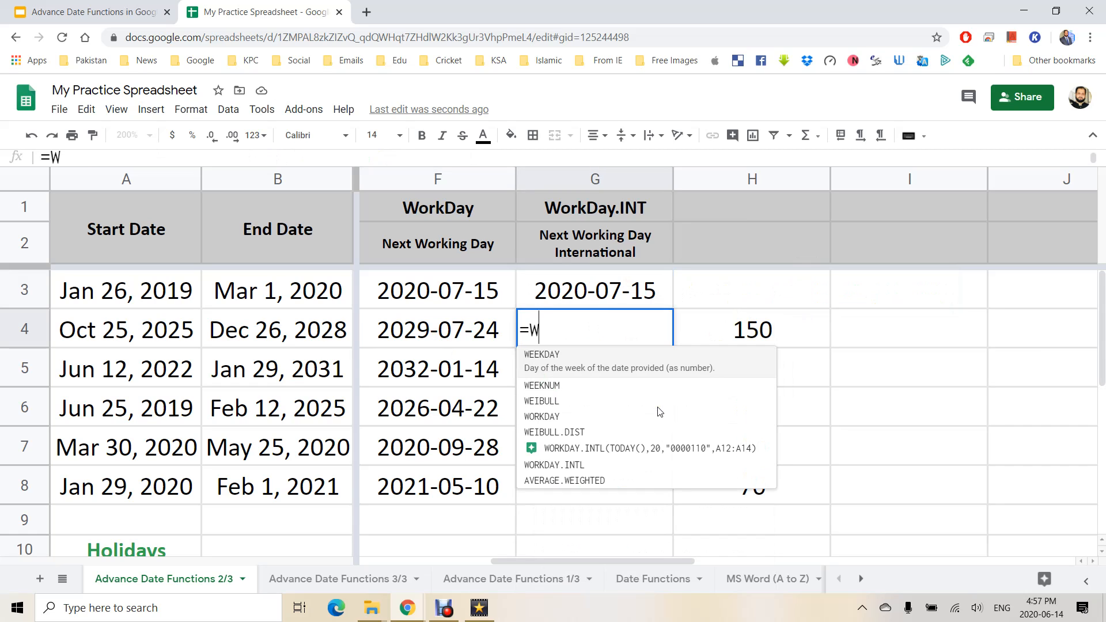
text(OR)
key(Down)
key(Down)
key(Tab)
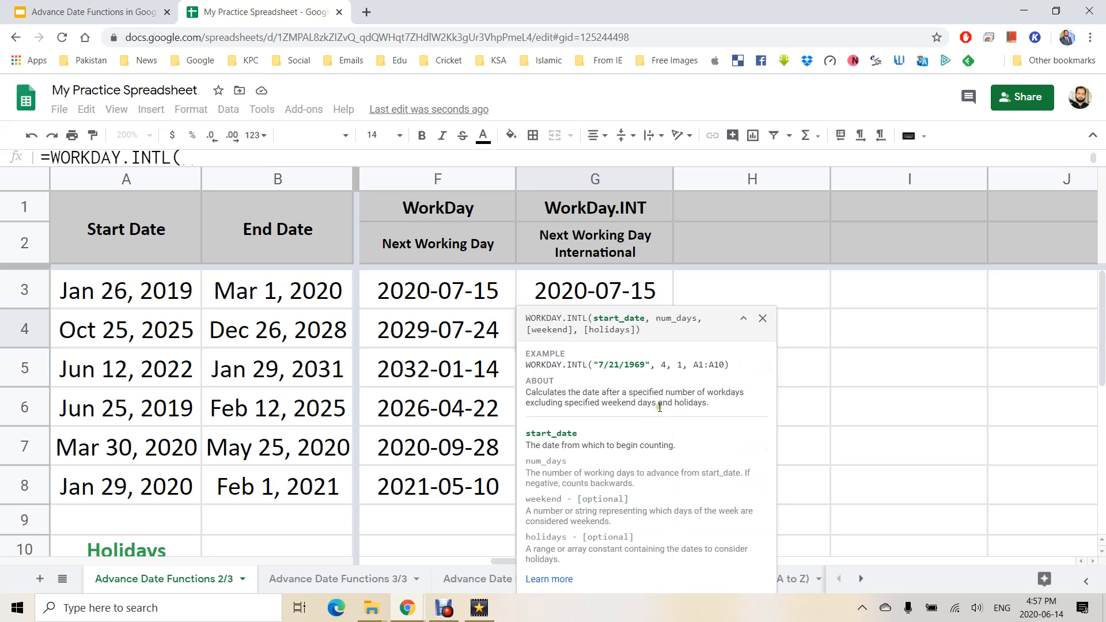
click(235, 337)
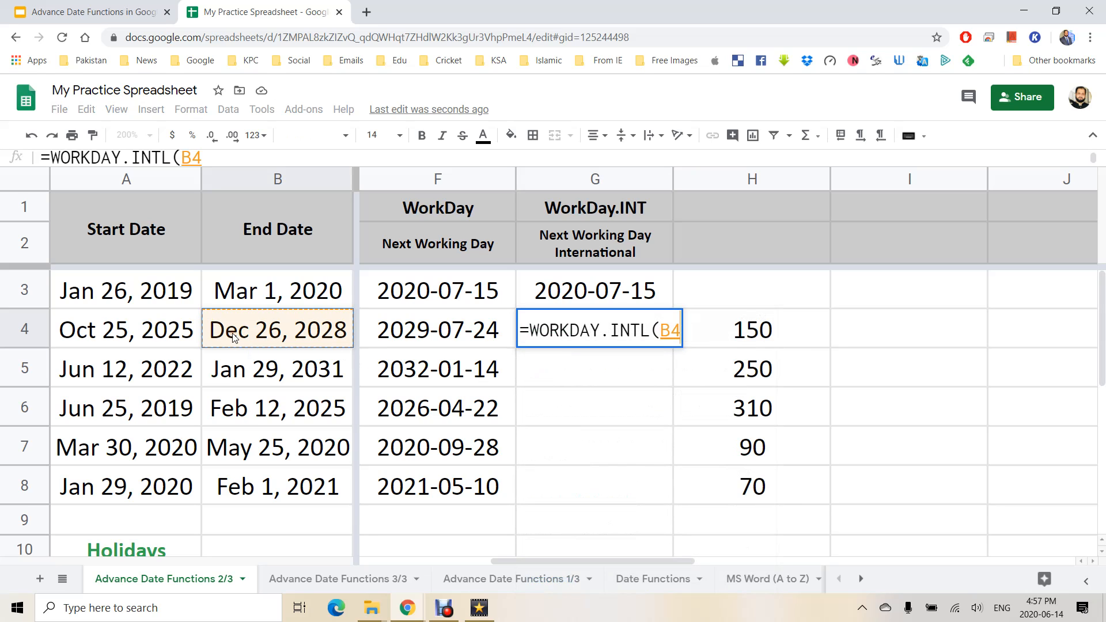
text(,)
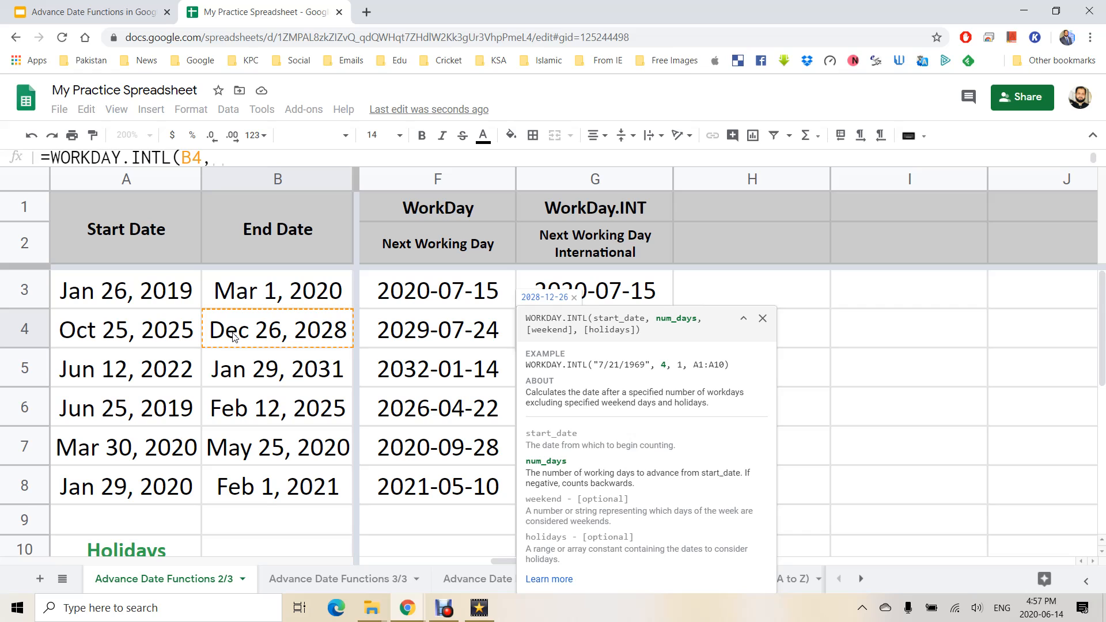
click(816, 339)
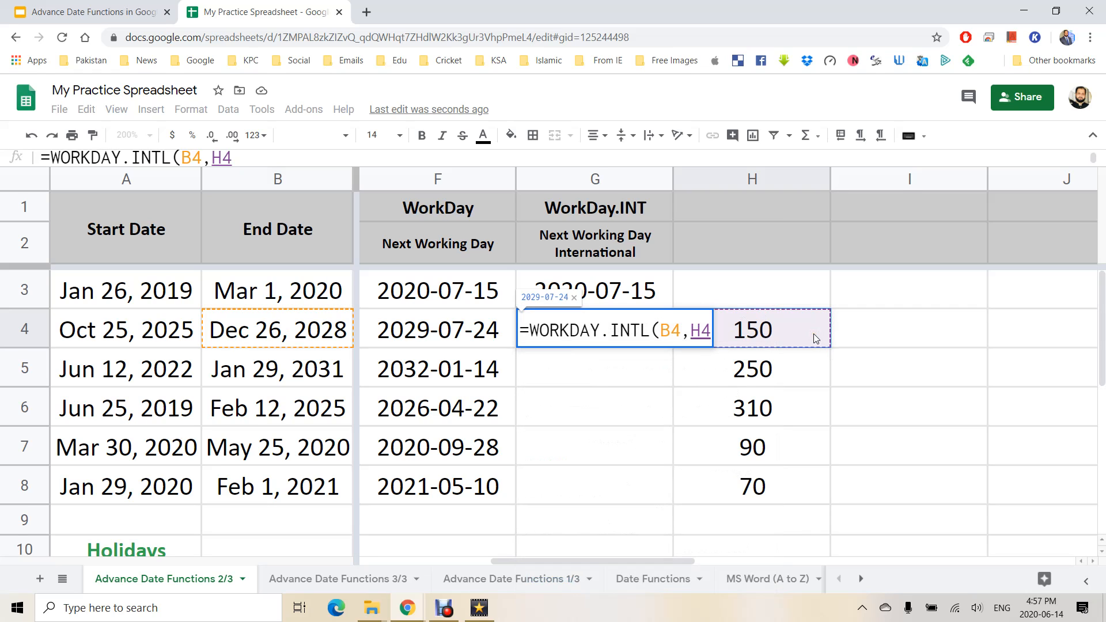
text(,)
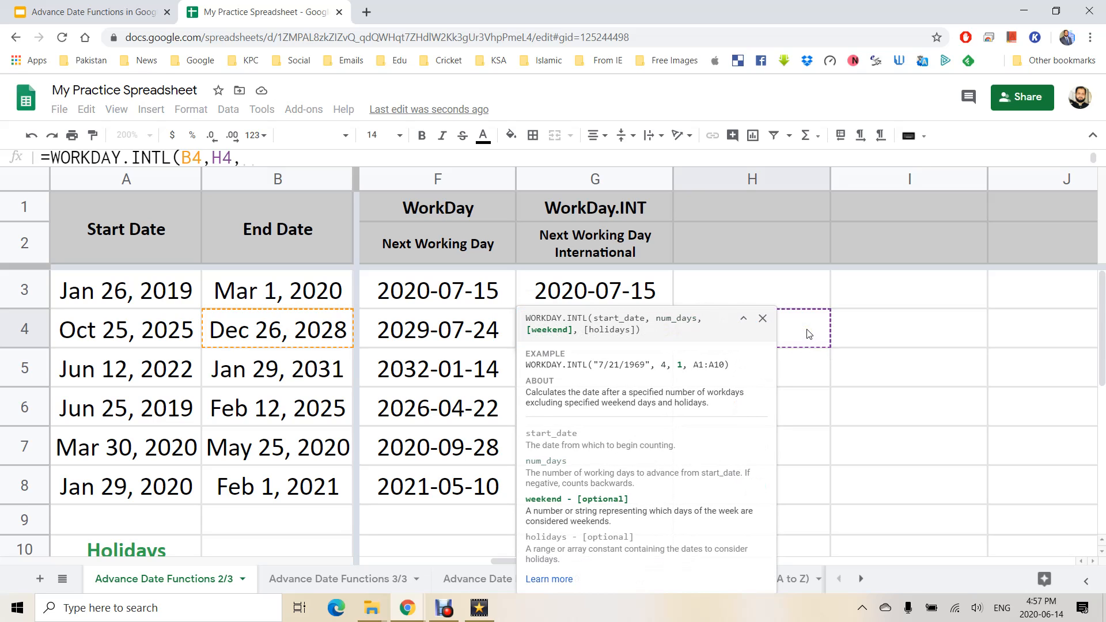
text(1)
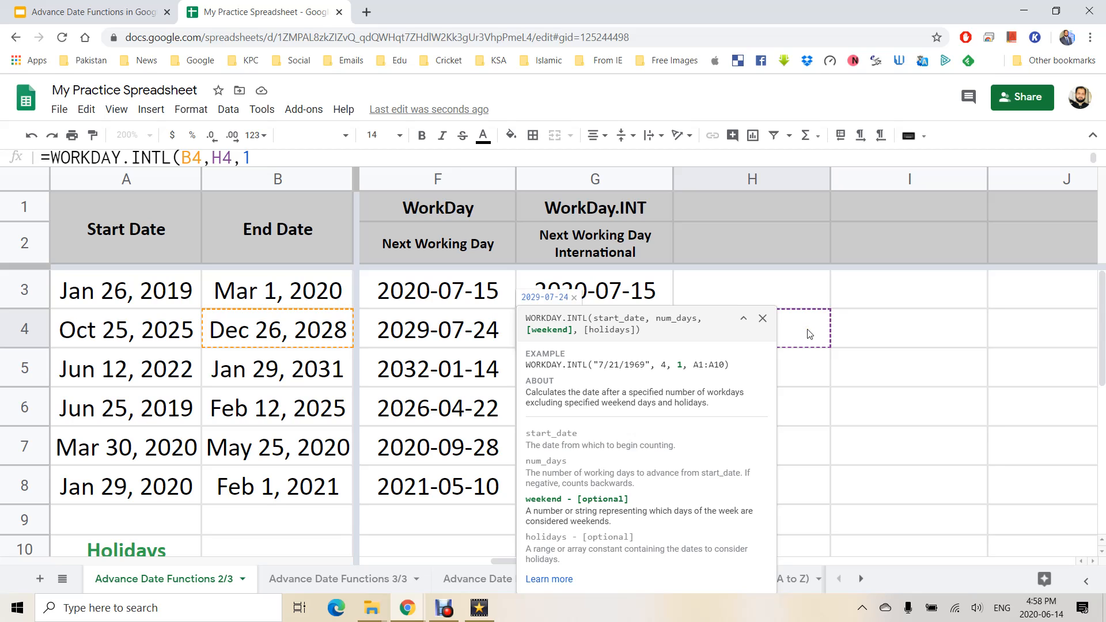
text(,)
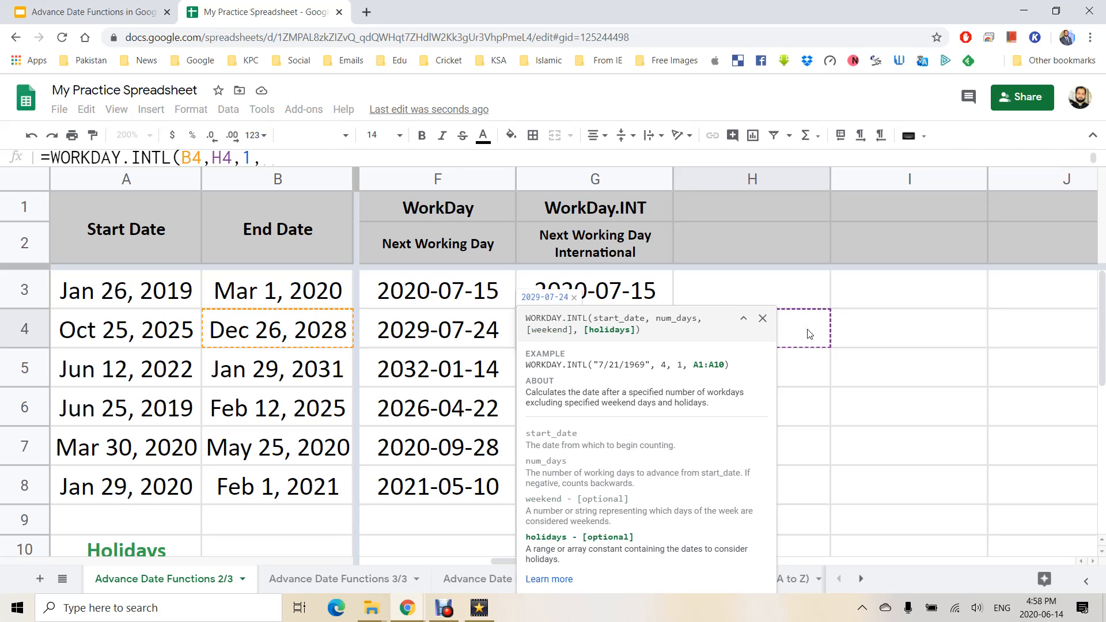
Finish G4's formula with the A11:A13 holidays and commit it.
scroll(176, 478, down, 5)
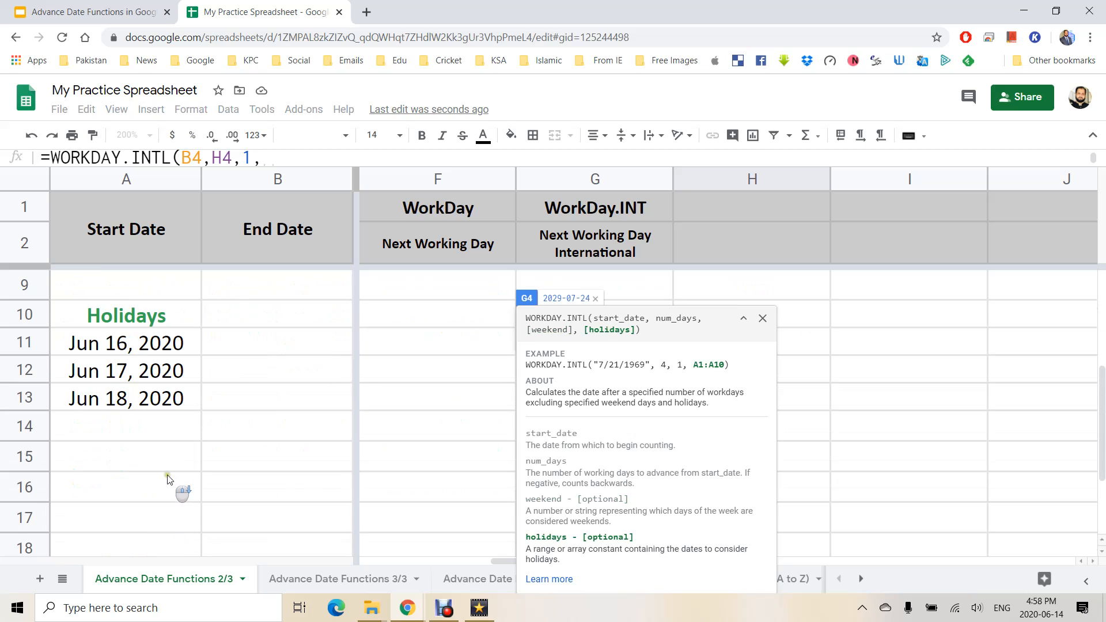
drag(143, 347, 145, 397)
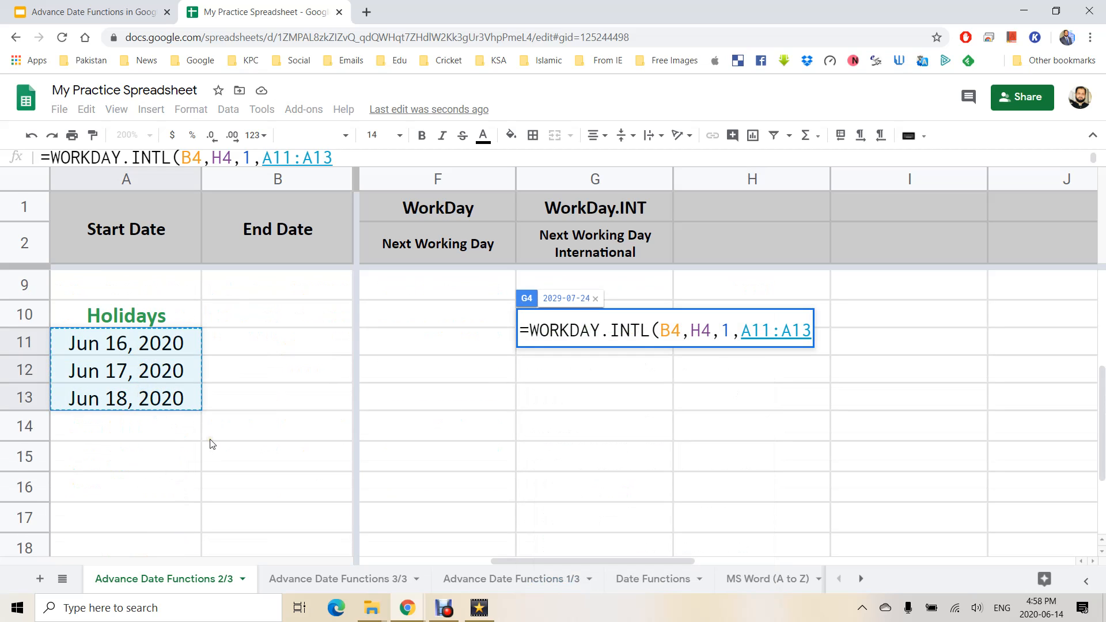
text())
key(Return)
scroll(223, 439, up, 2)
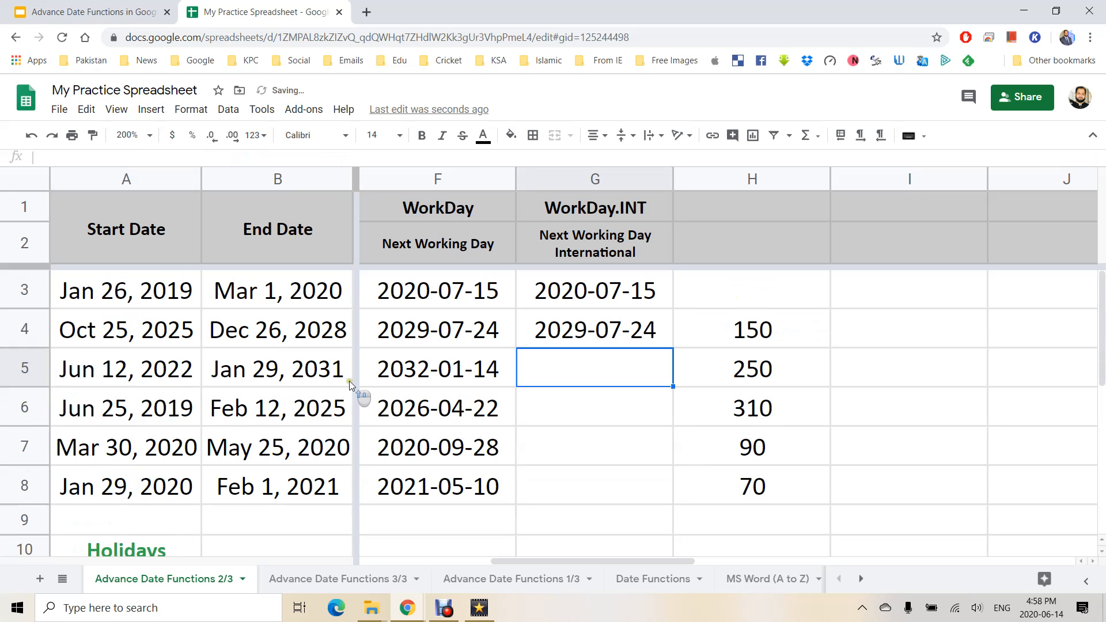
click(594, 338)
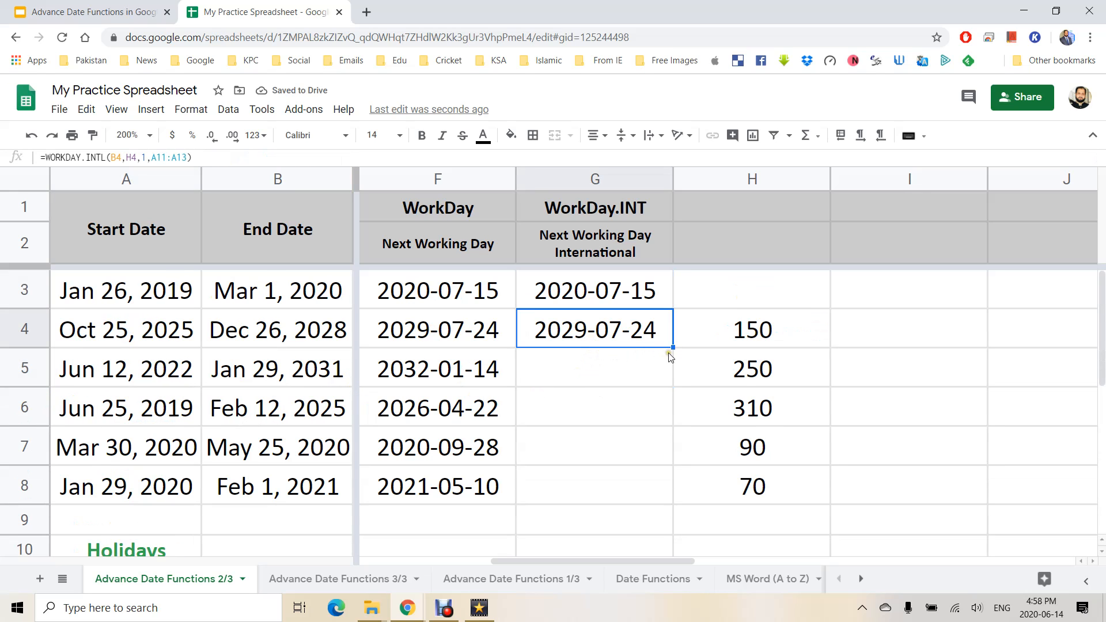
Fill G4's formula down to G8 and set H4, H5, H6 to 197, 35 and 49.
drag(673, 346, 673, 500)
click(725, 329)
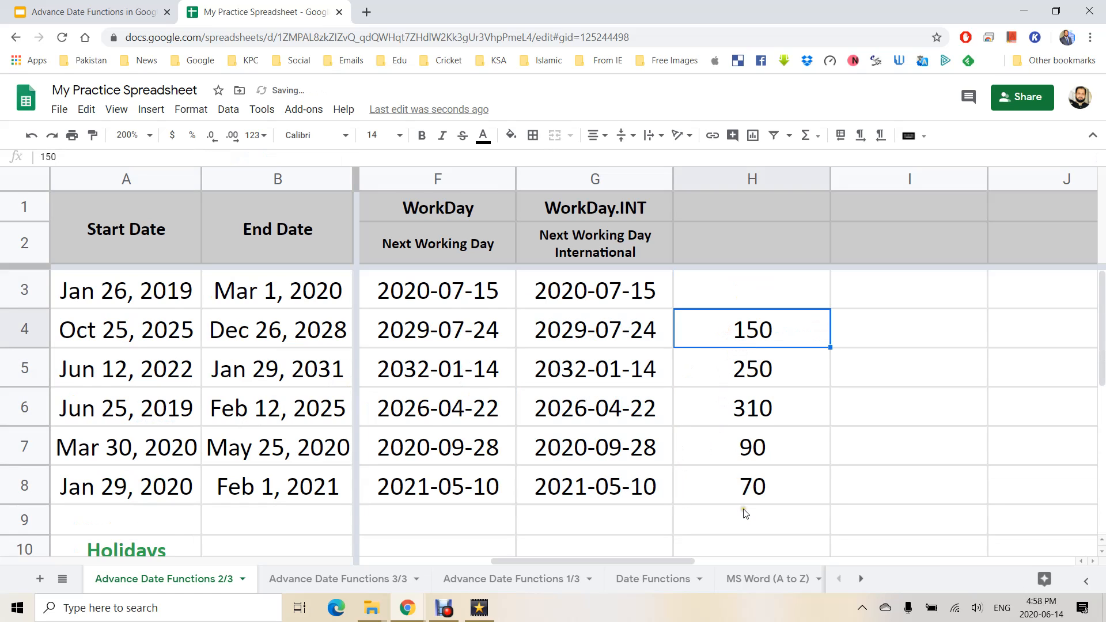
text(250)
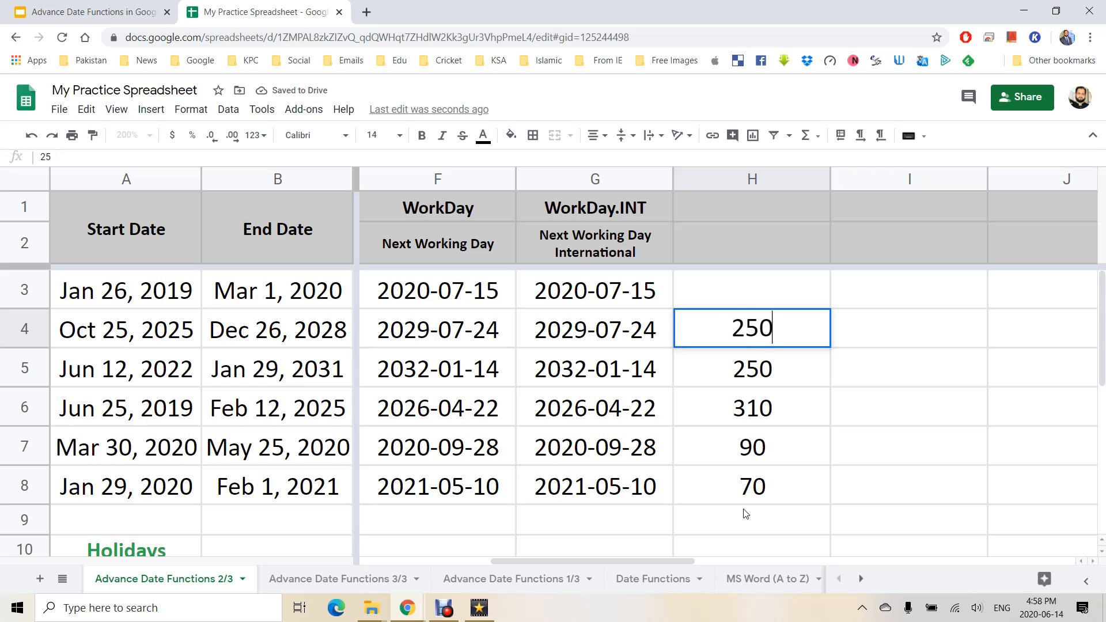
key(Return)
key(Up)
text(197)
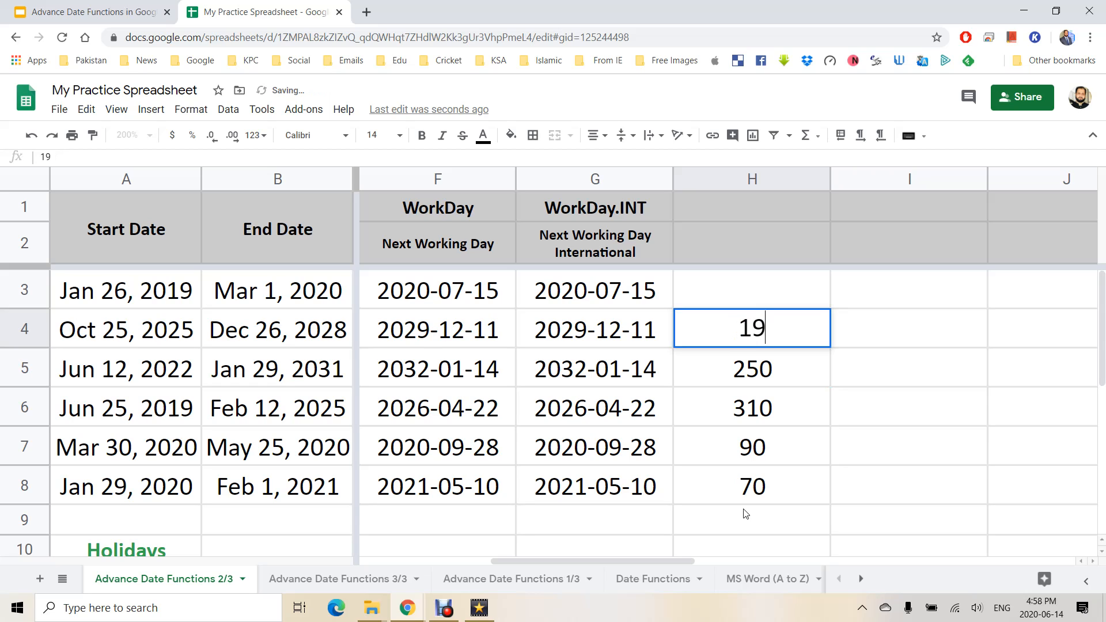
key(Return)
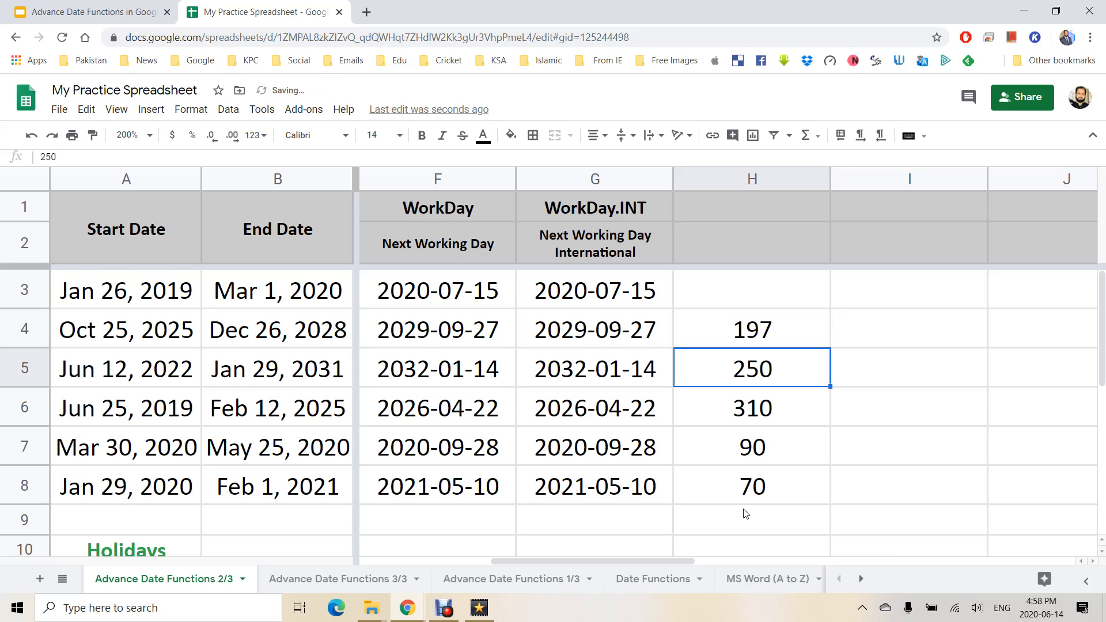
text(35)
key(Return)
text(49)
key(Return)
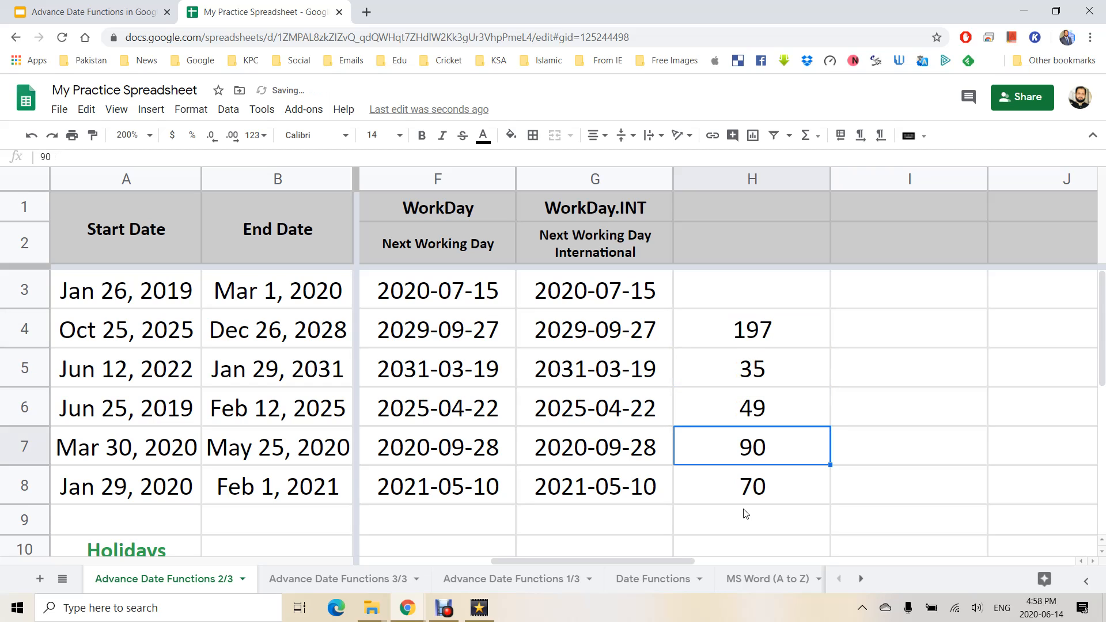
key(Up)
key(Up)
key(Up)
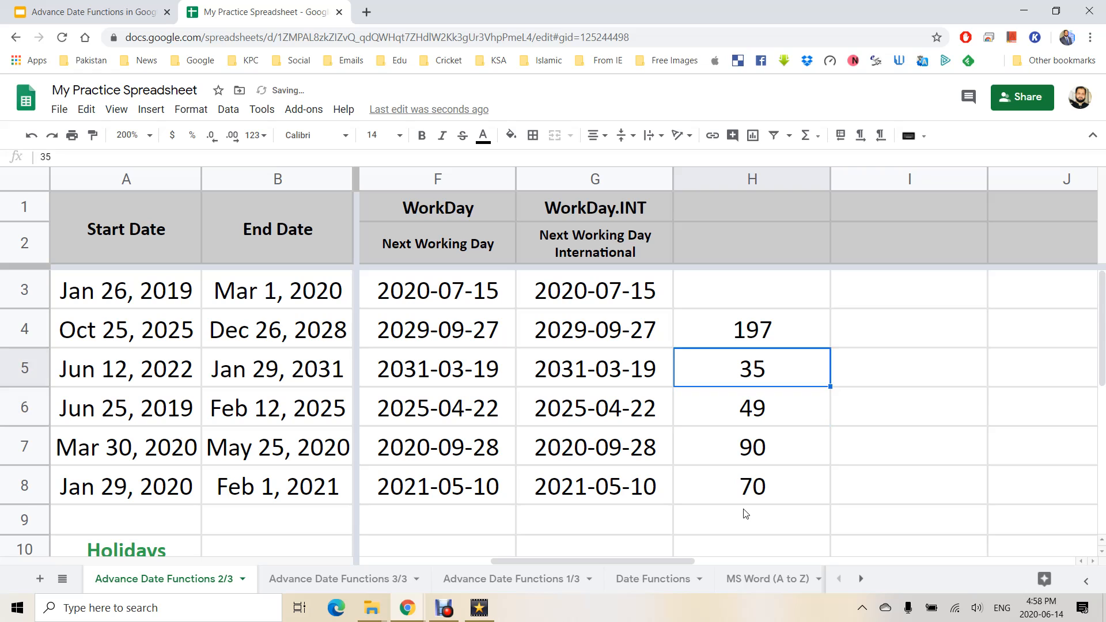
click(77, 11)
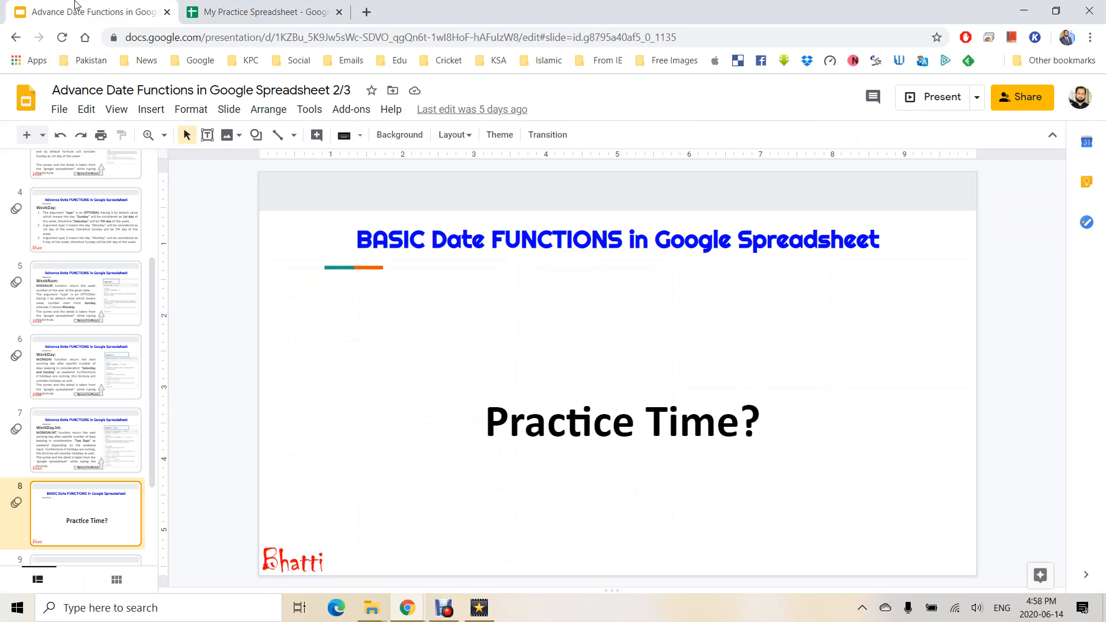
Present the deck full screen and advance past Thank You to slide 10.
click(930, 99)
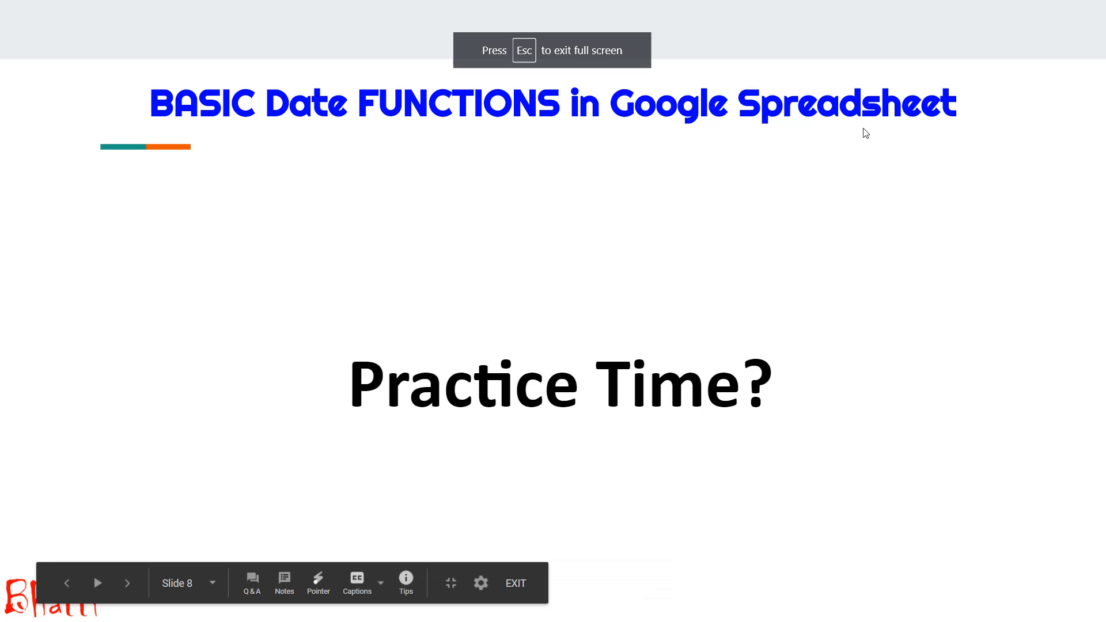
key(Right)
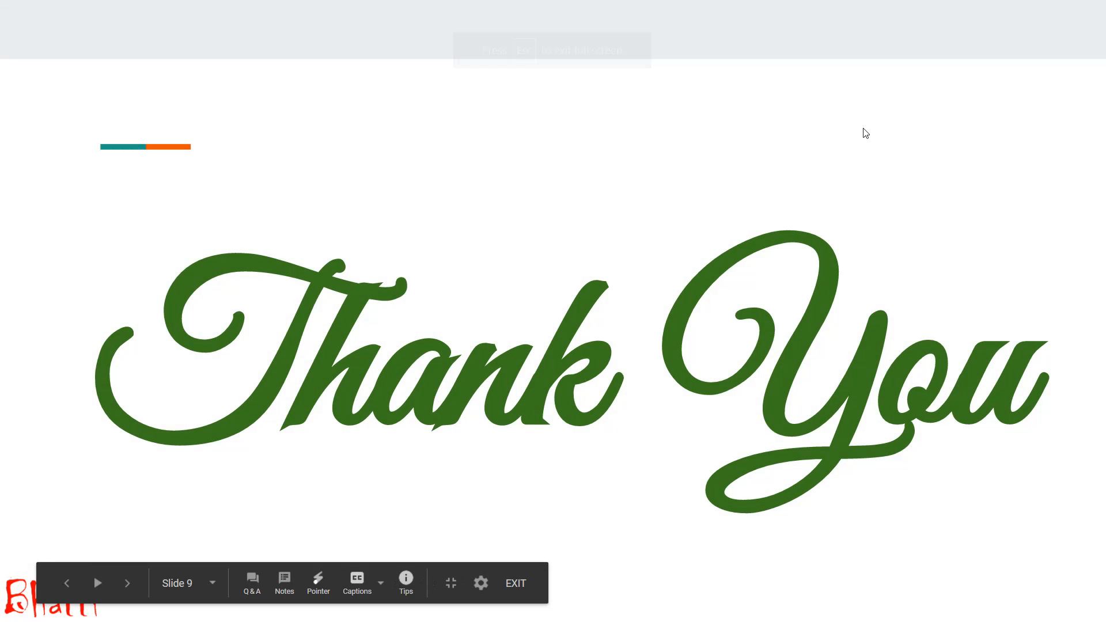
key(Right)
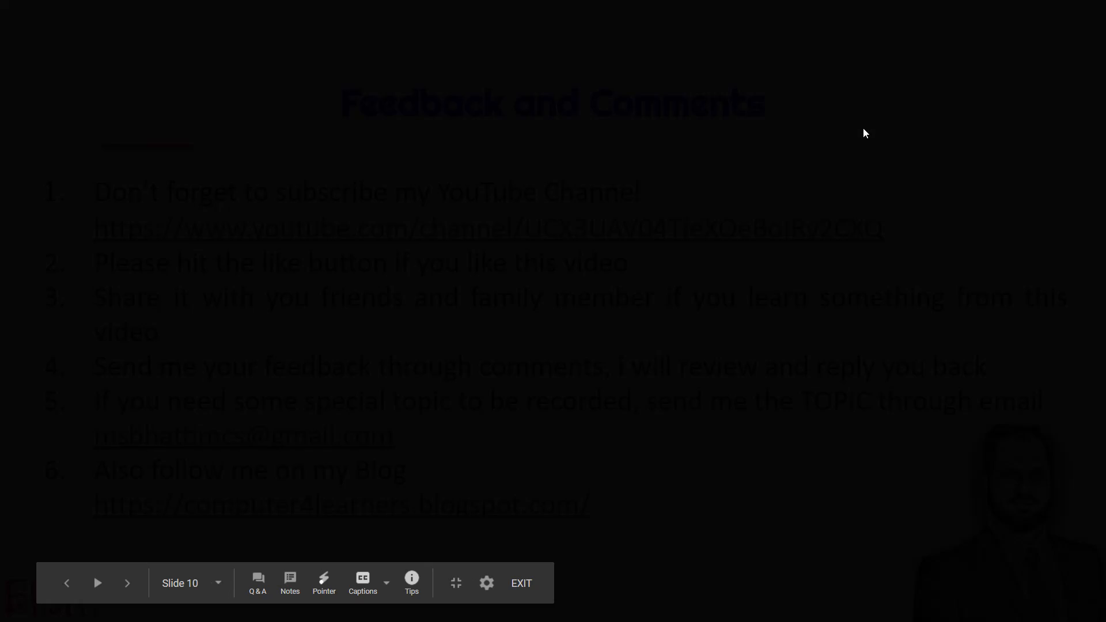